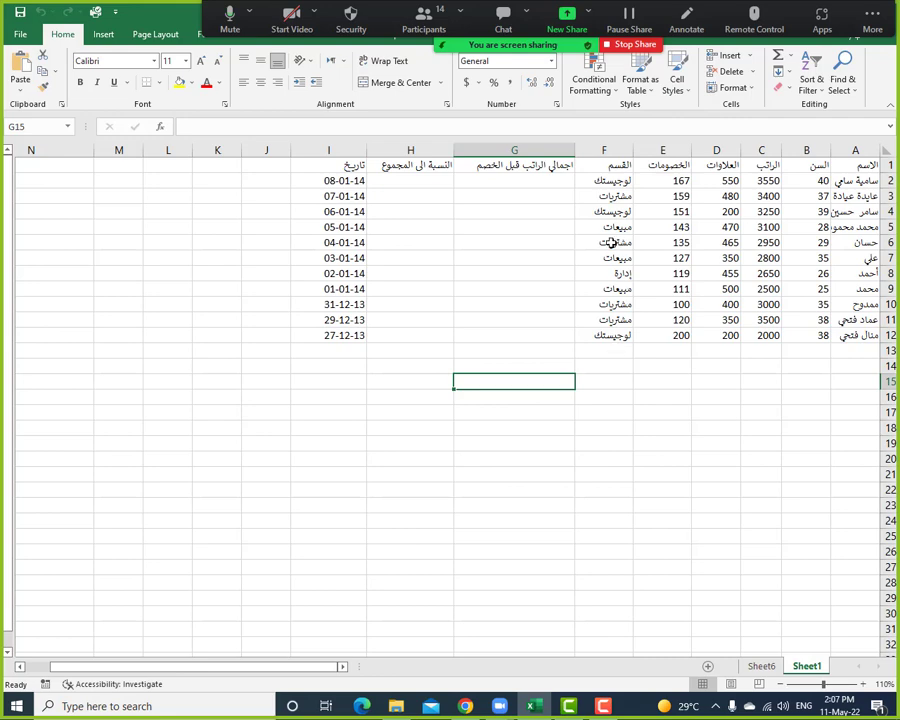
# Apply All Borders to every cell of the employee table A1:I12.
pyautogui.moveTo(862, 166)
pyautogui.mouseDown()
pyautogui.moveTo(504, 241)
pyautogui.moveTo(346, 337)
pyautogui.mouseUp()
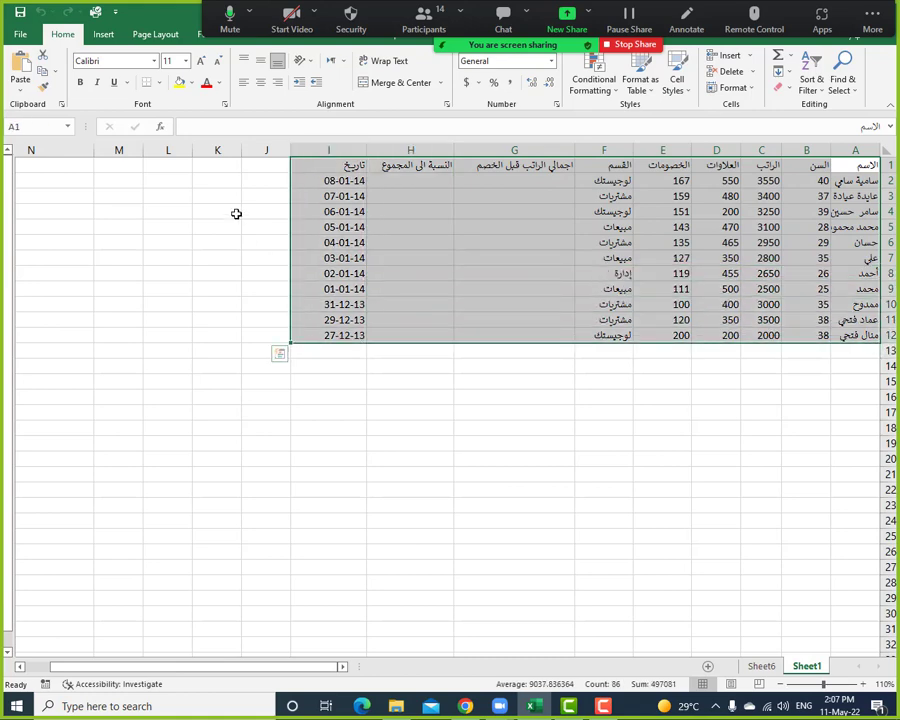
pyautogui.click(159, 82)
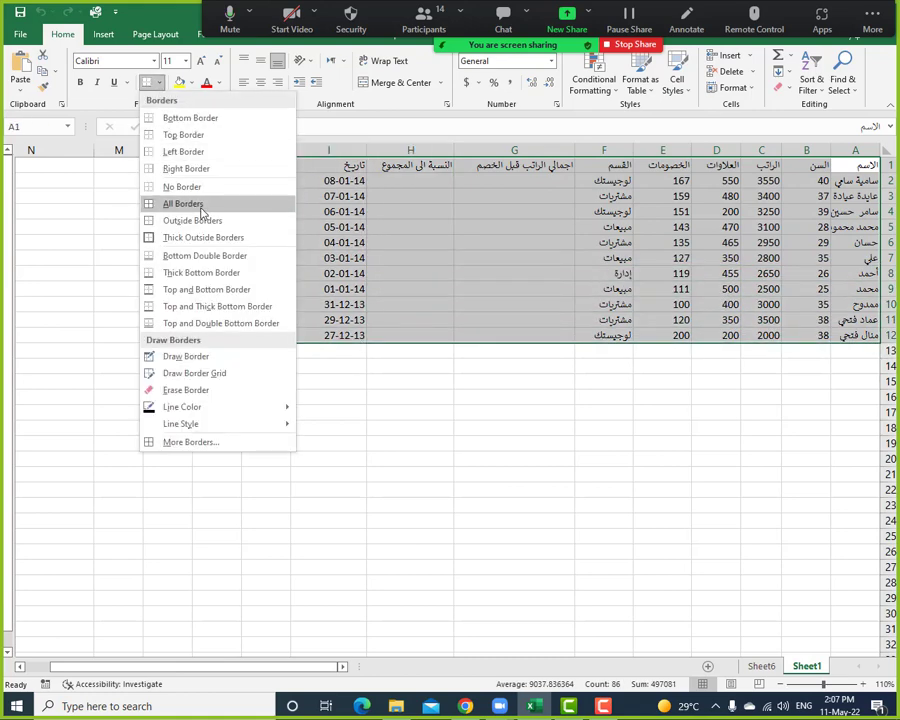
pyautogui.click(202, 207)
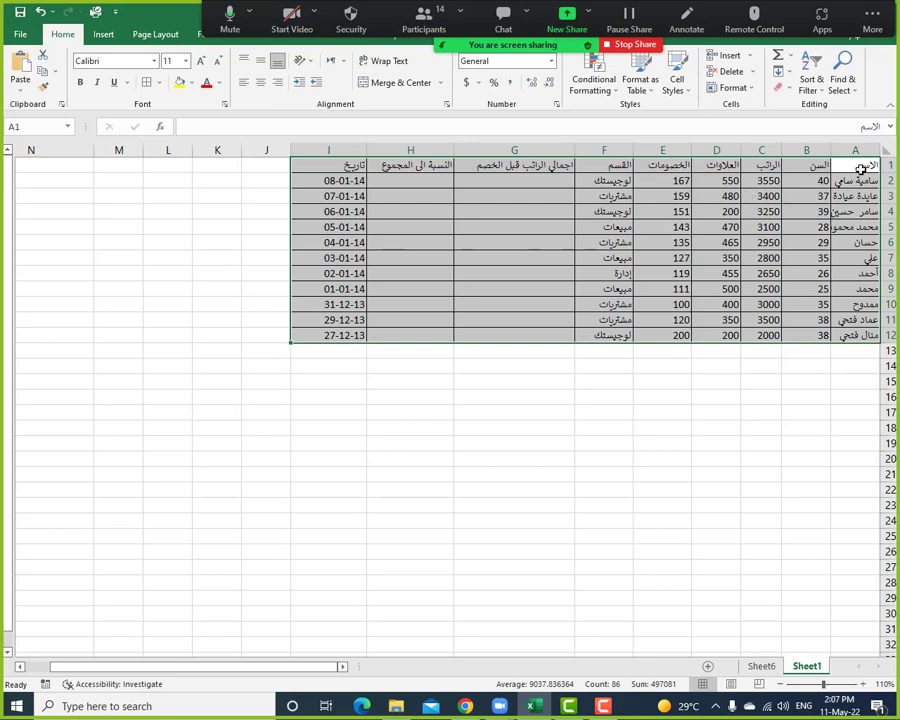
# Fill the header row A1:I1 yellow and review the formatted table.
pyautogui.moveTo(862, 168); pyautogui.dragTo(320, 166)
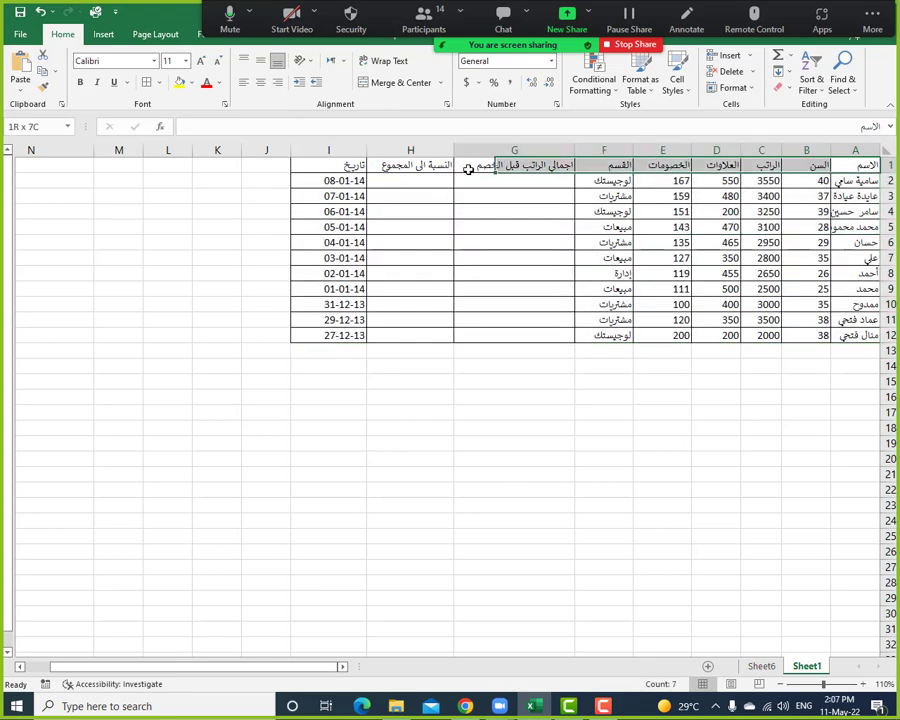
pyautogui.click(178, 84)
pyautogui.click(463, 284)
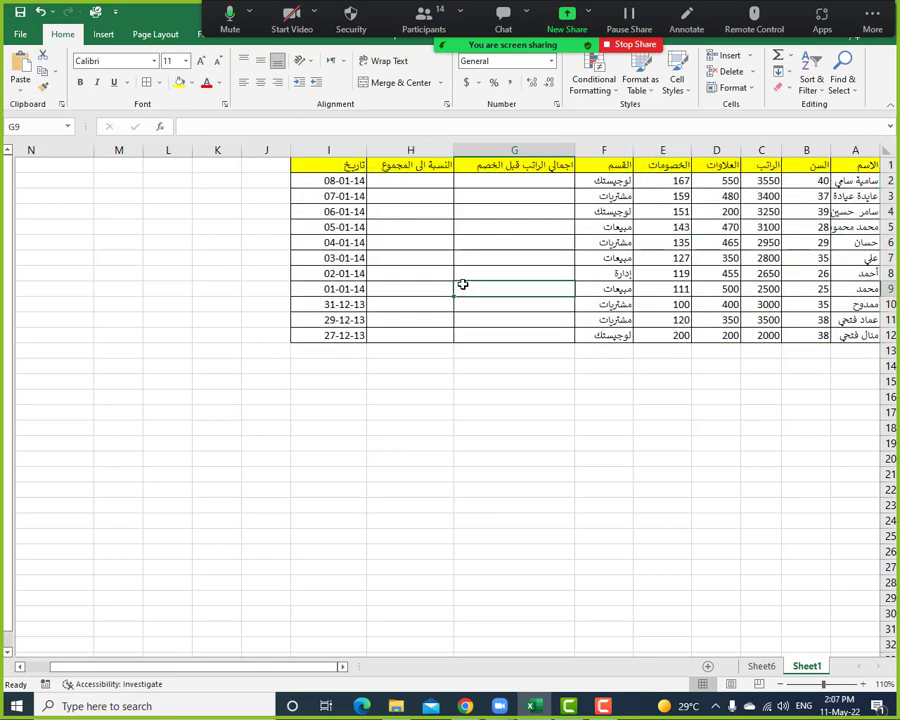
pyautogui.hotkey('ctrl', 'a')
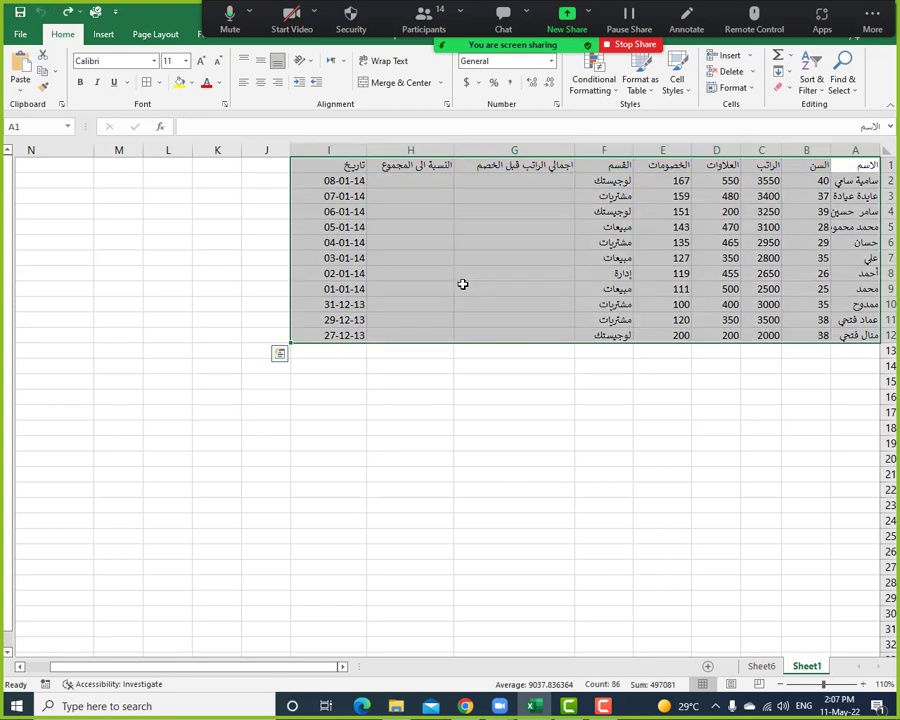
pyautogui.click(582, 277)
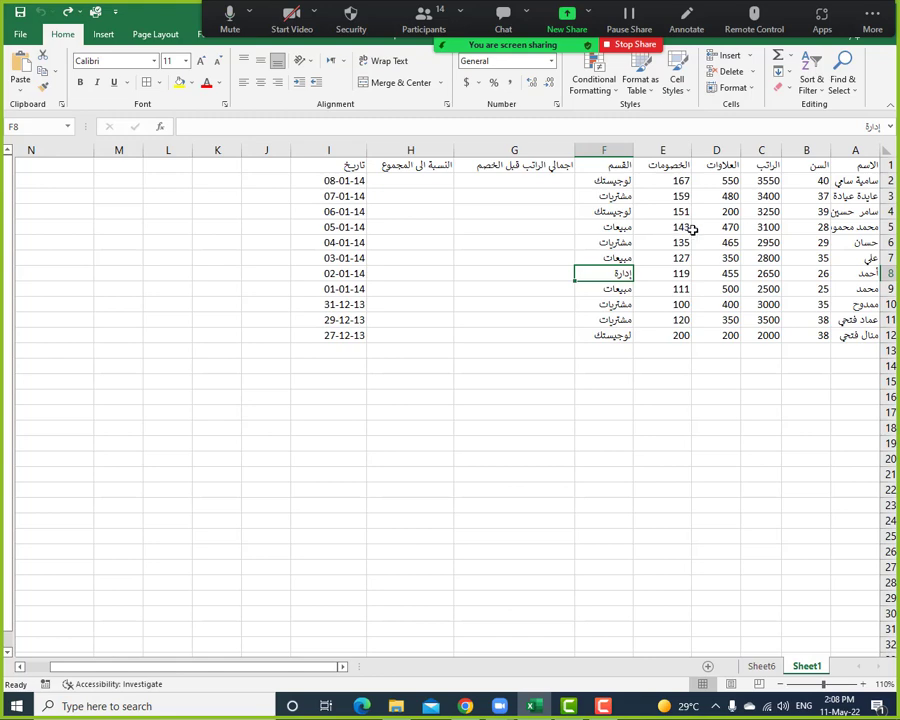
pyautogui.click(694, 228)
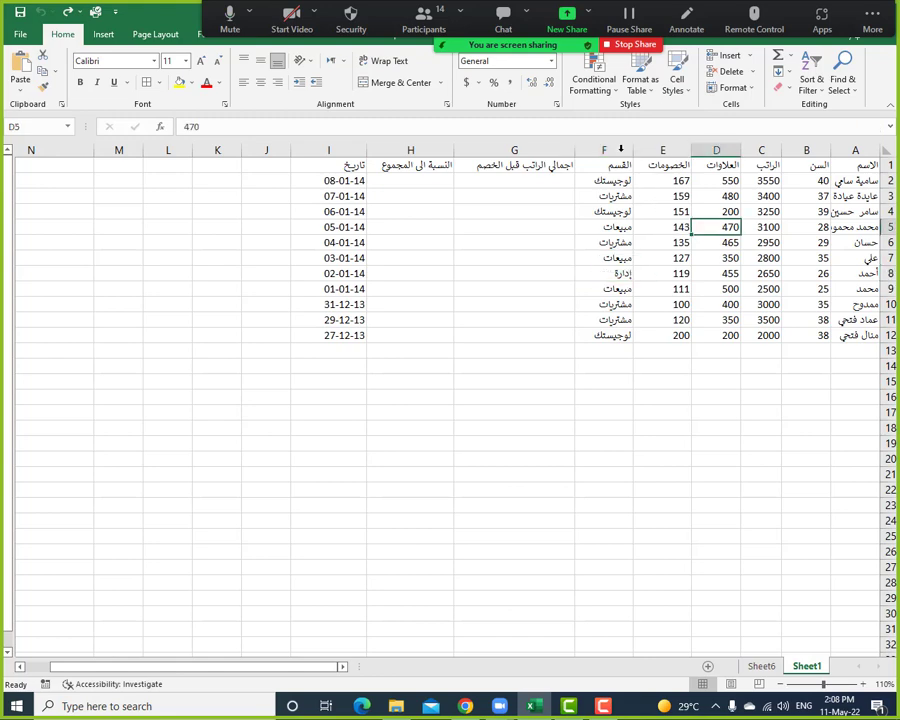
pyautogui.click(715, 196)
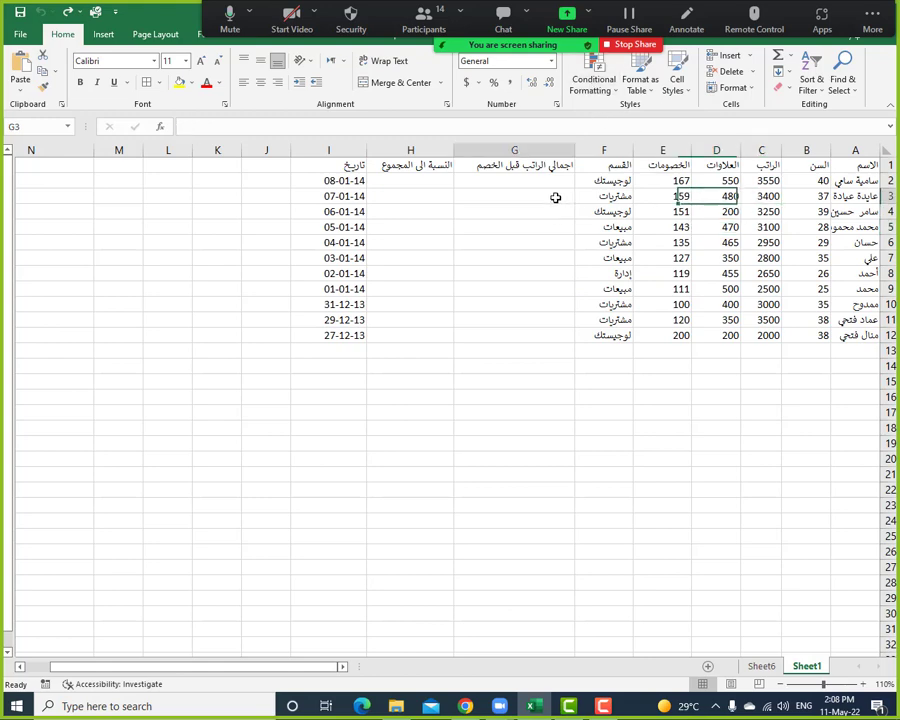
pyautogui.click(540, 196)
pyautogui.click(350, 166)
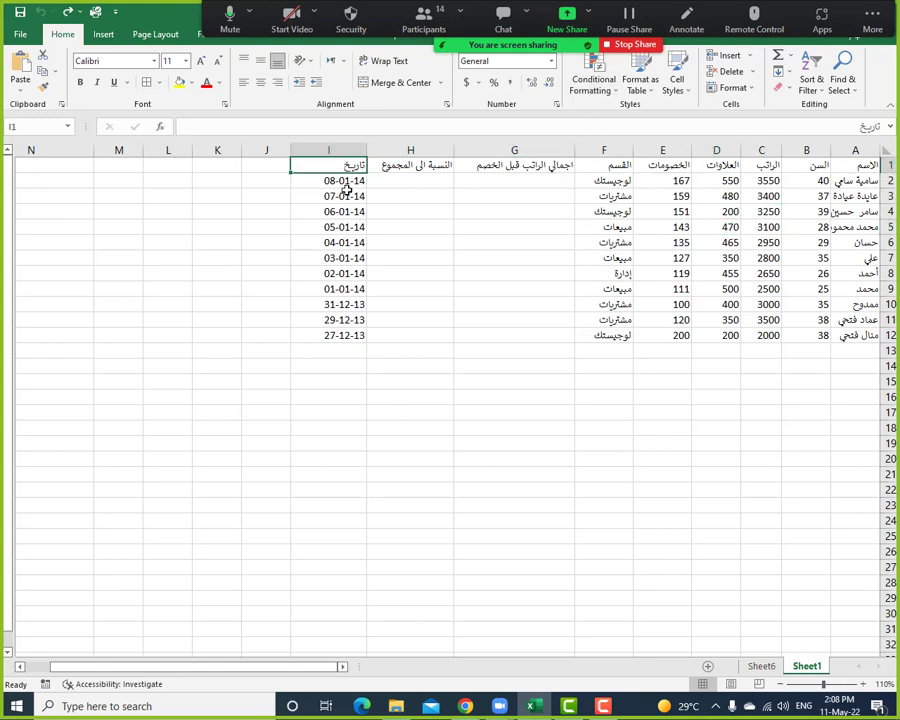
pyautogui.click(723, 214)
pyautogui.click(831, 169)
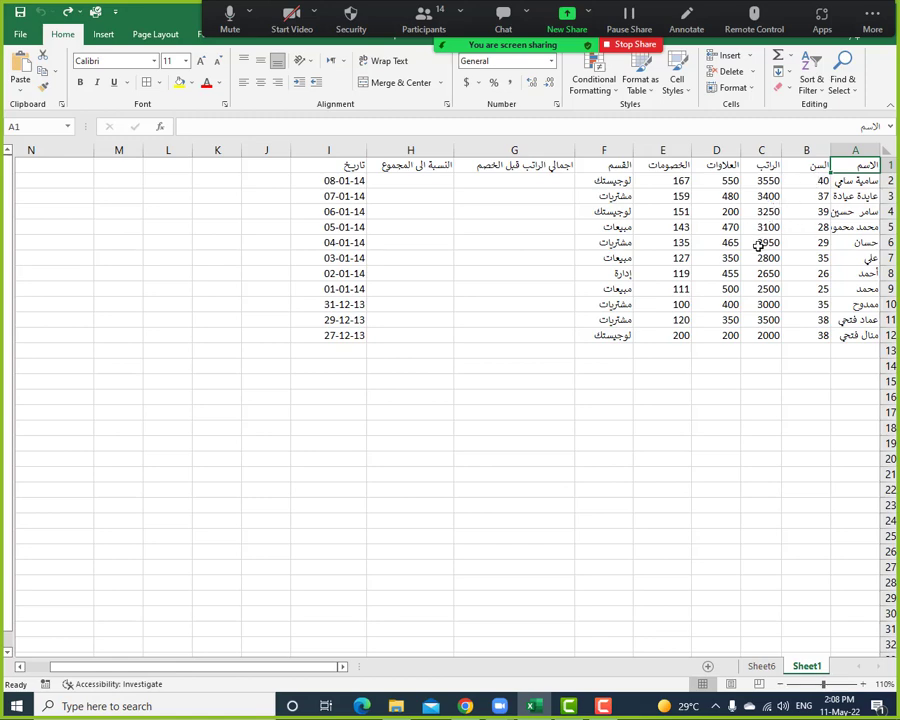
pyautogui.click(680, 226)
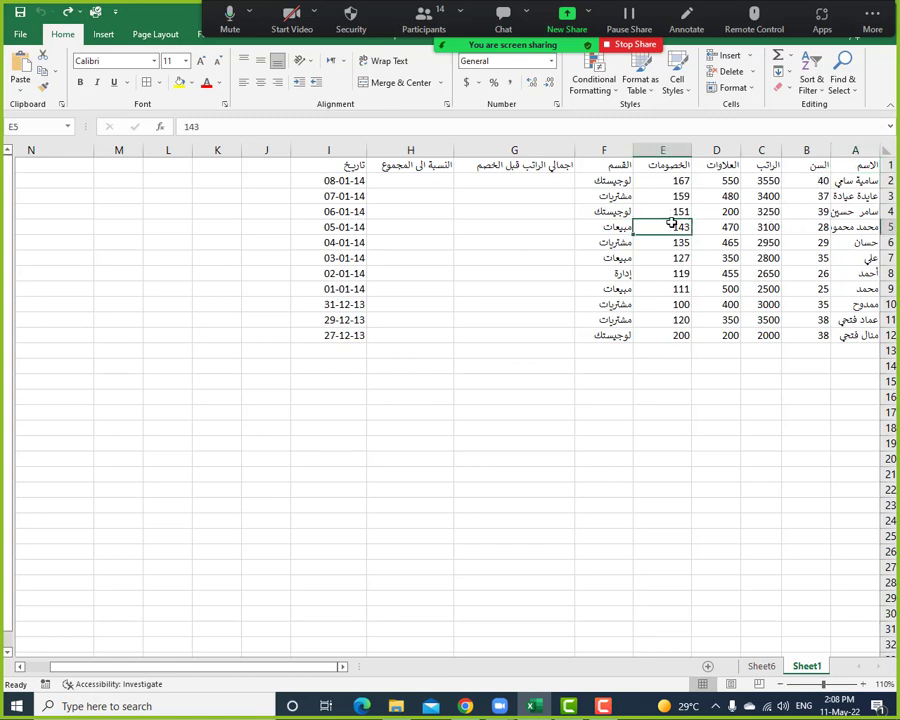
pyautogui.click(762, 228)
pyautogui.click(772, 258)
pyautogui.click(718, 288)
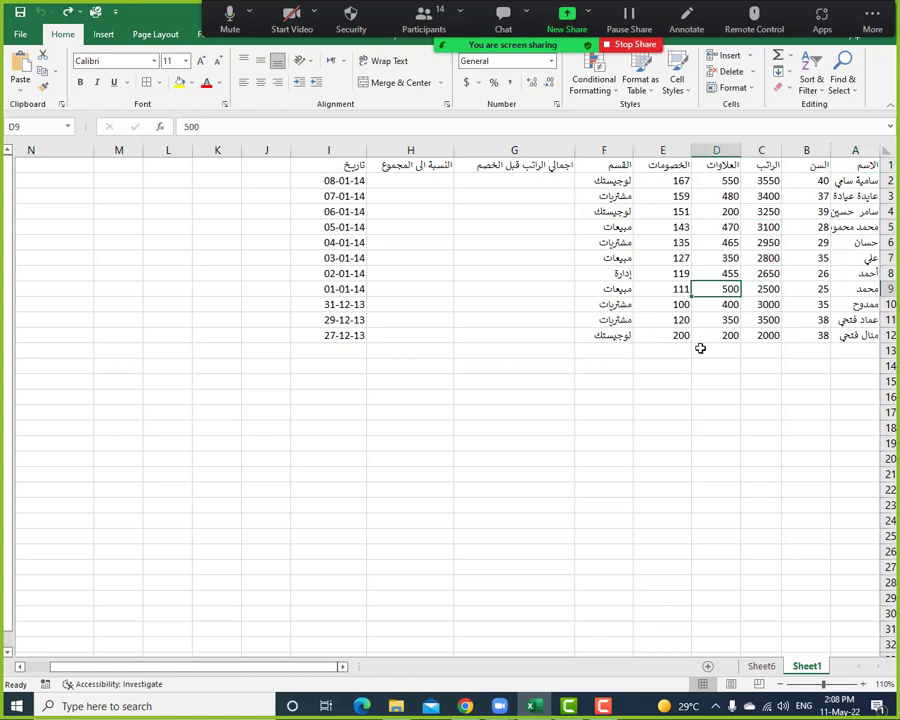
pyautogui.click(584, 490)
pyautogui.click(759, 198)
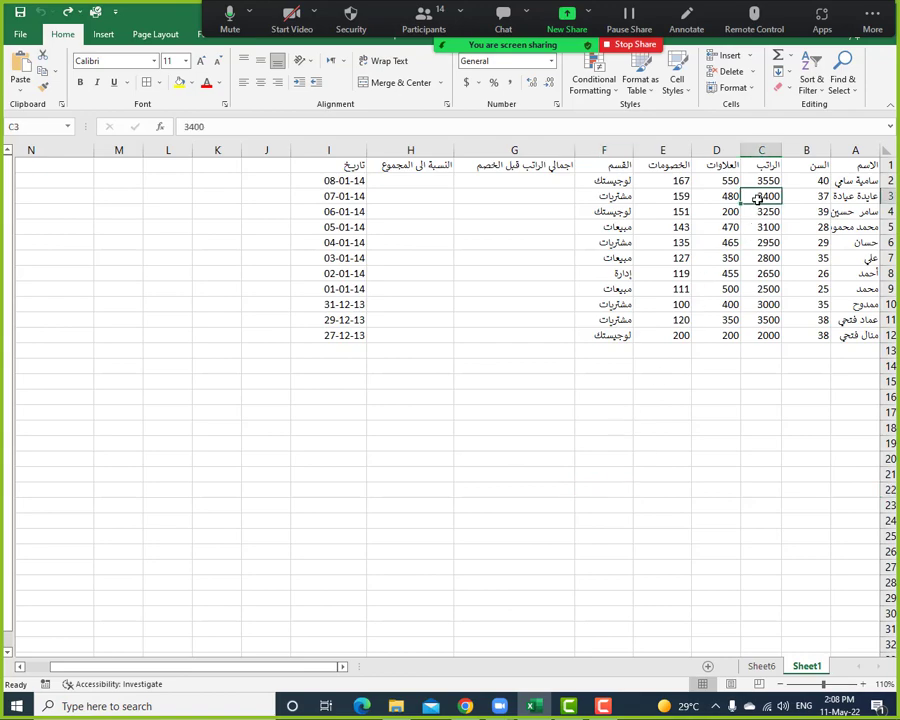
# Format A1:I12 as a table with a blue Medium style, keeping 'My table has headers' checked.
pyautogui.click(643, 84)
pyautogui.press('Escape')
pyautogui.click(643, 84)
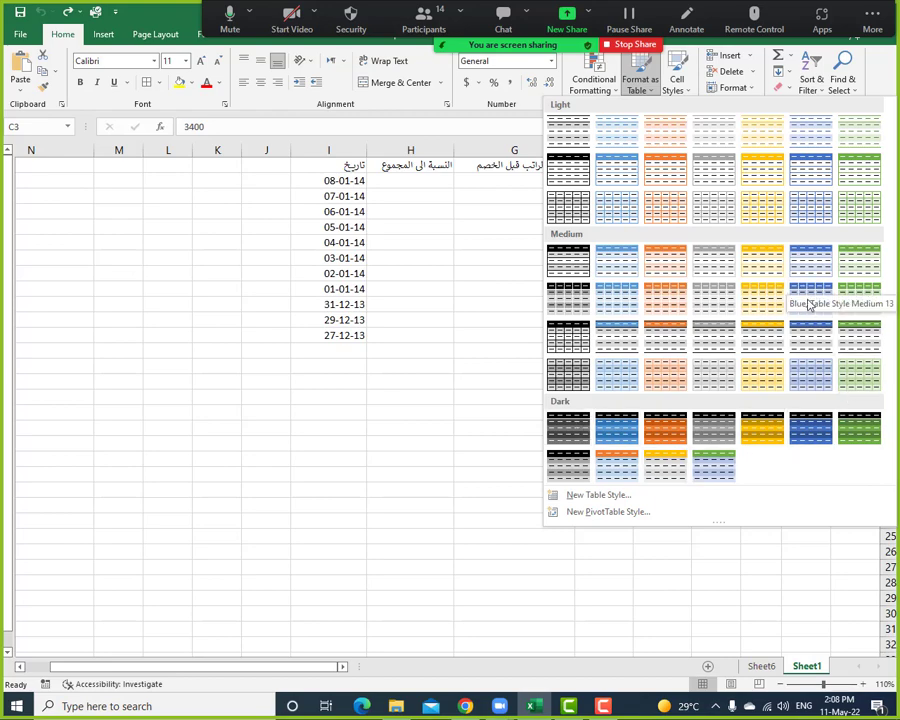
pyautogui.click(569, 207)
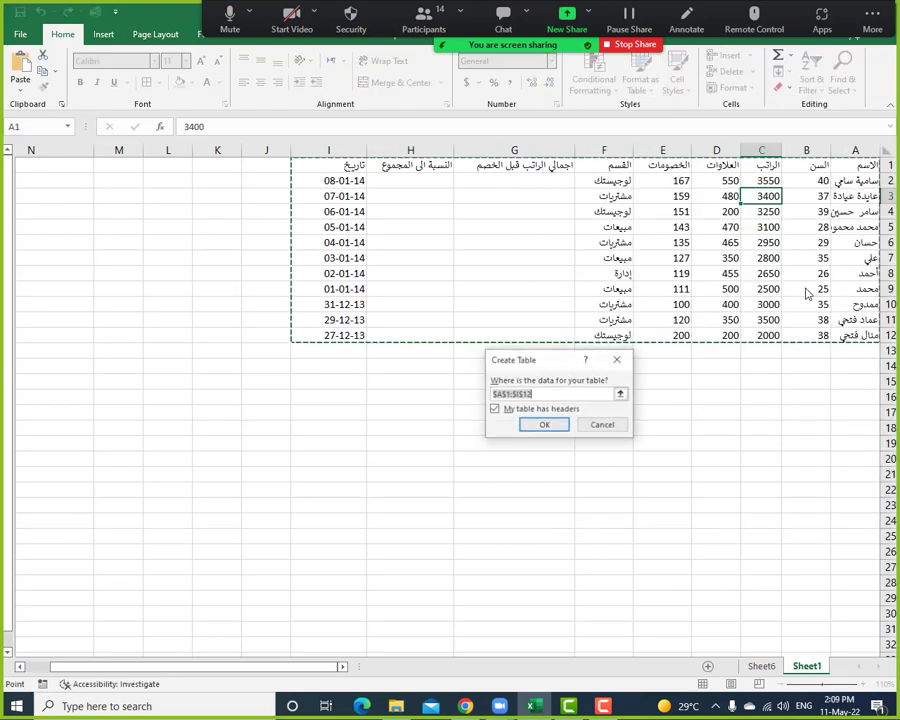
pyautogui.click(544, 425)
pyautogui.click(670, 258)
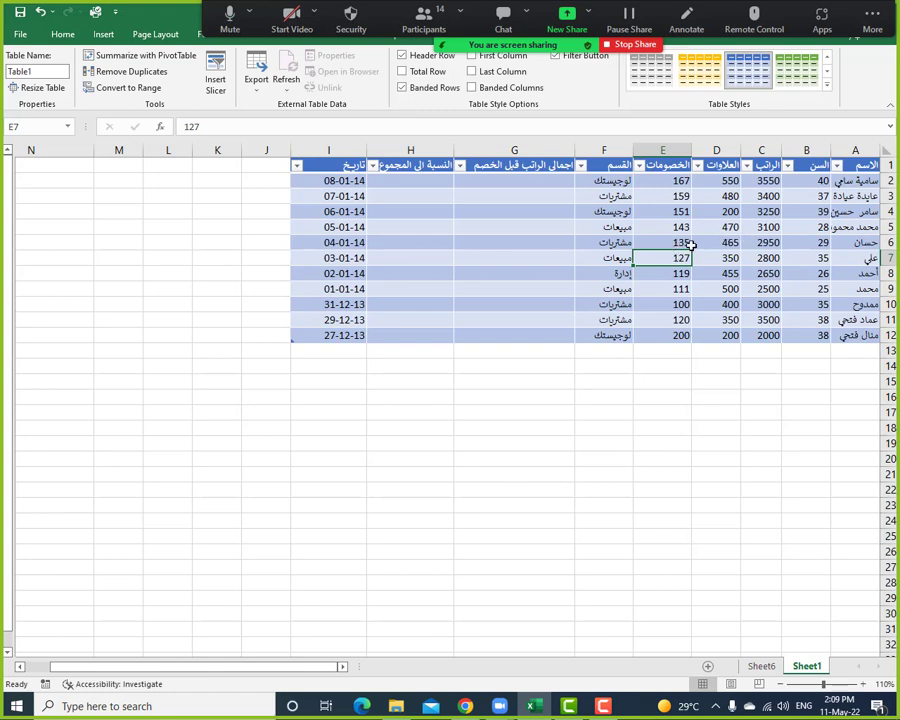
# Undo the light blue table conversion and select a cell inside the data.
pyautogui.click(618, 211)
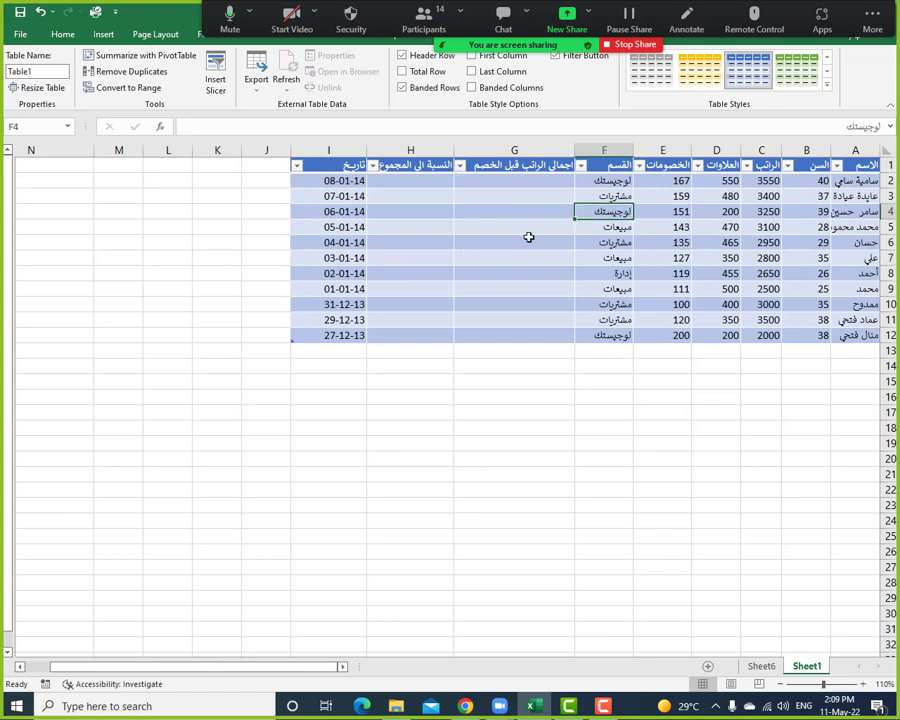
pyautogui.click(40, 12)
pyautogui.click(810, 257)
pyautogui.click(678, 273)
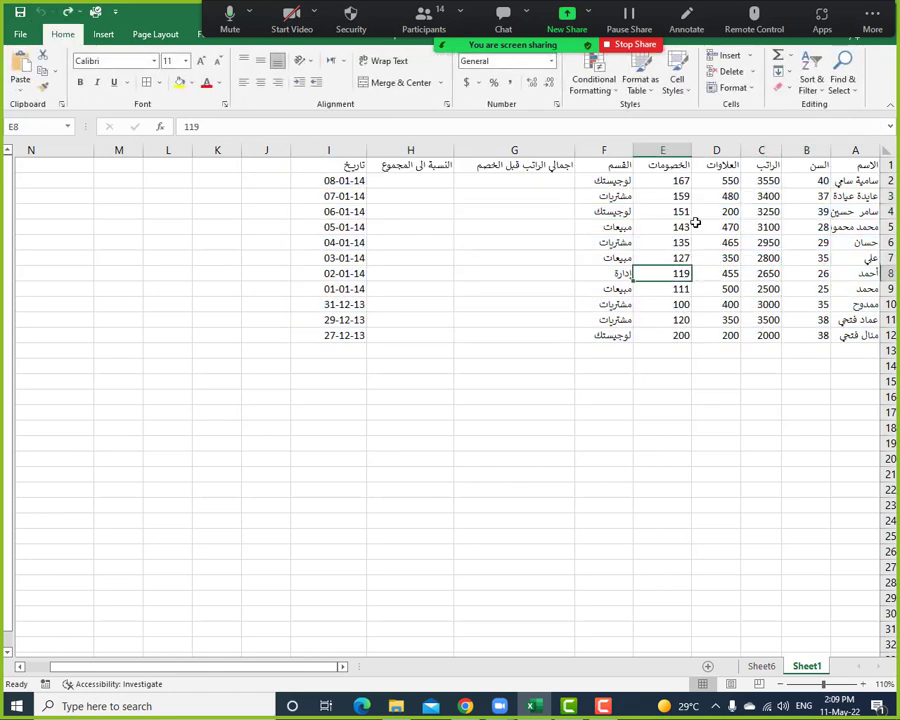
pyautogui.click(712, 227)
pyautogui.click(805, 211)
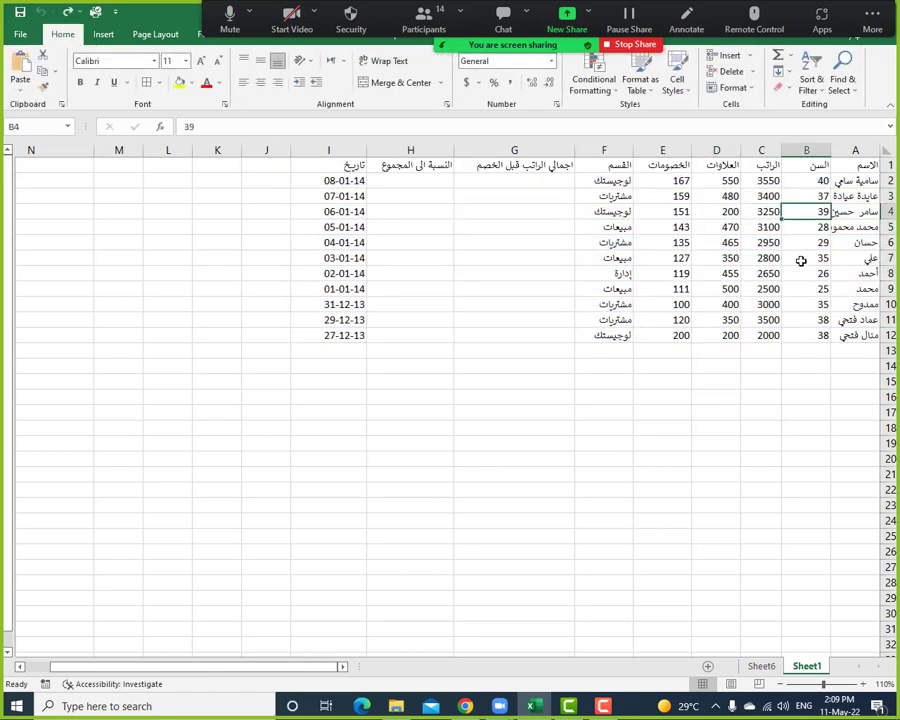
pyautogui.click(800, 258)
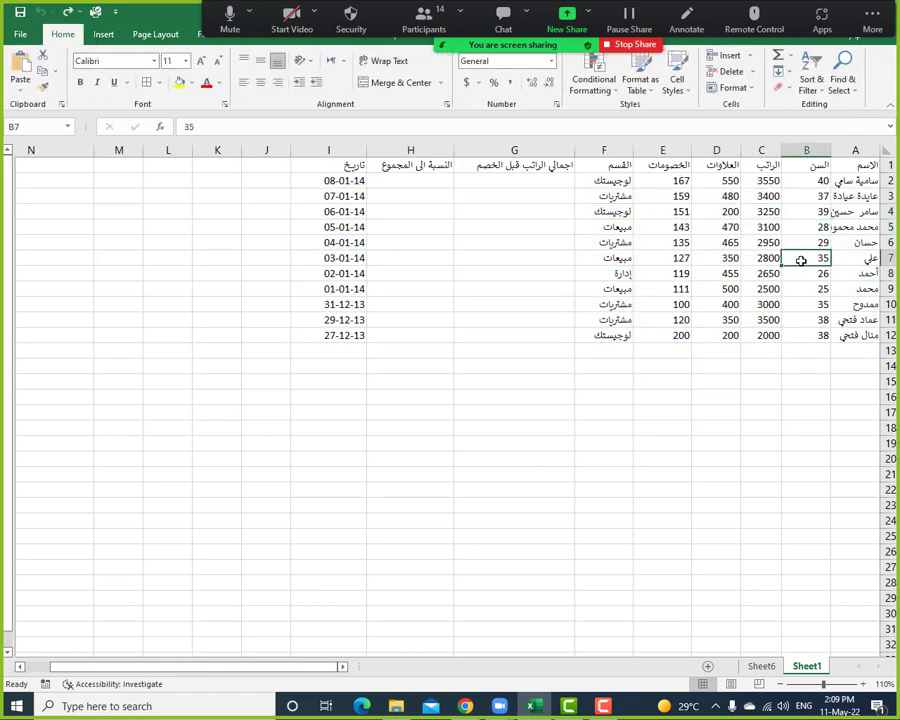
# Format A1:I12 as a table with a dark blue style and confirm Create Table.
pyautogui.click(639, 84)
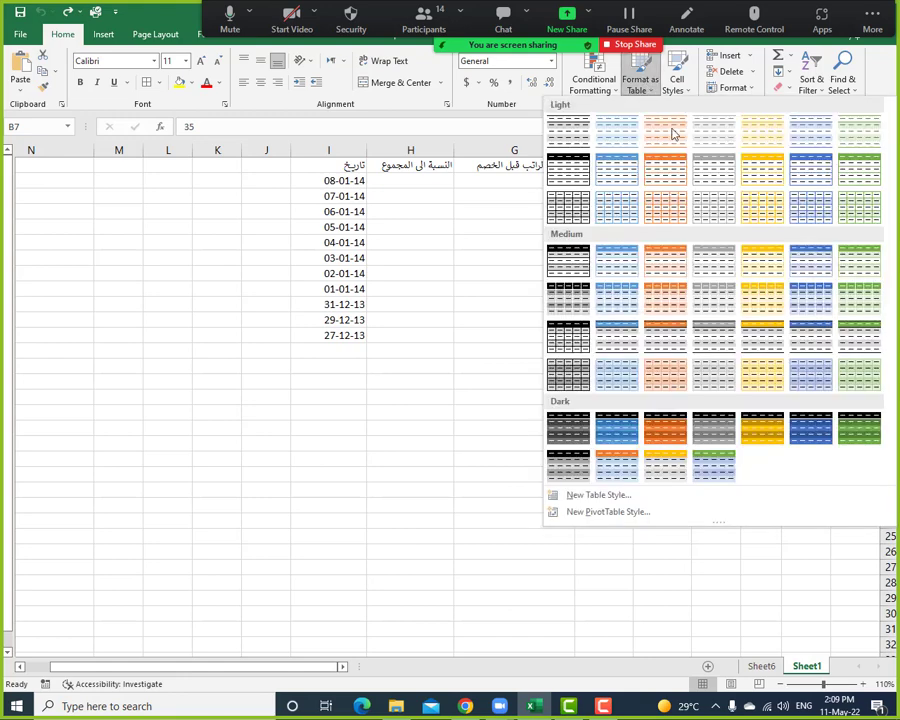
pyautogui.click(800, 428)
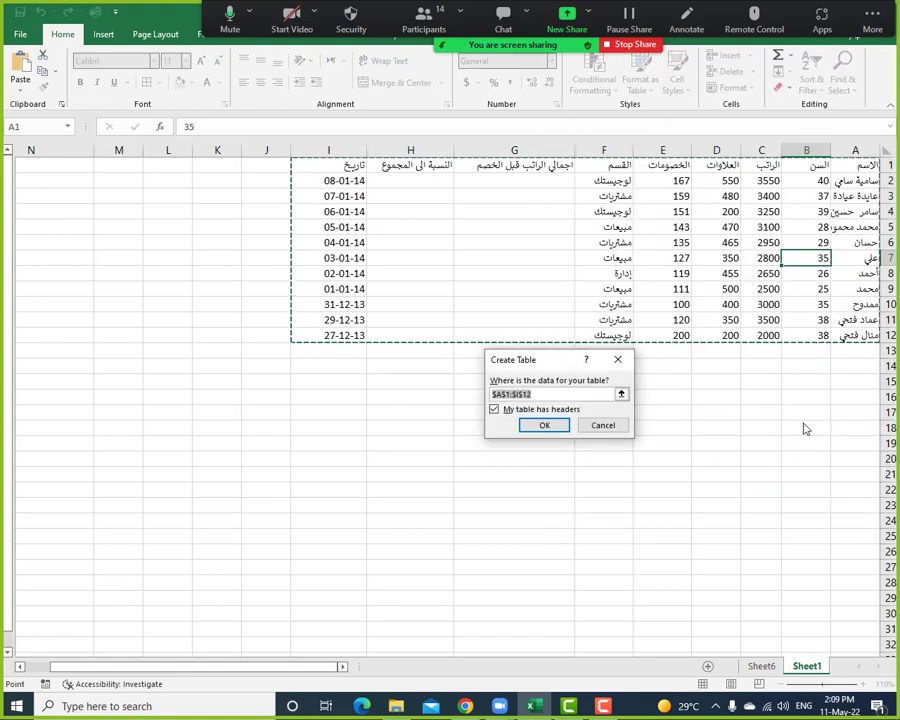
pyautogui.click(541, 425)
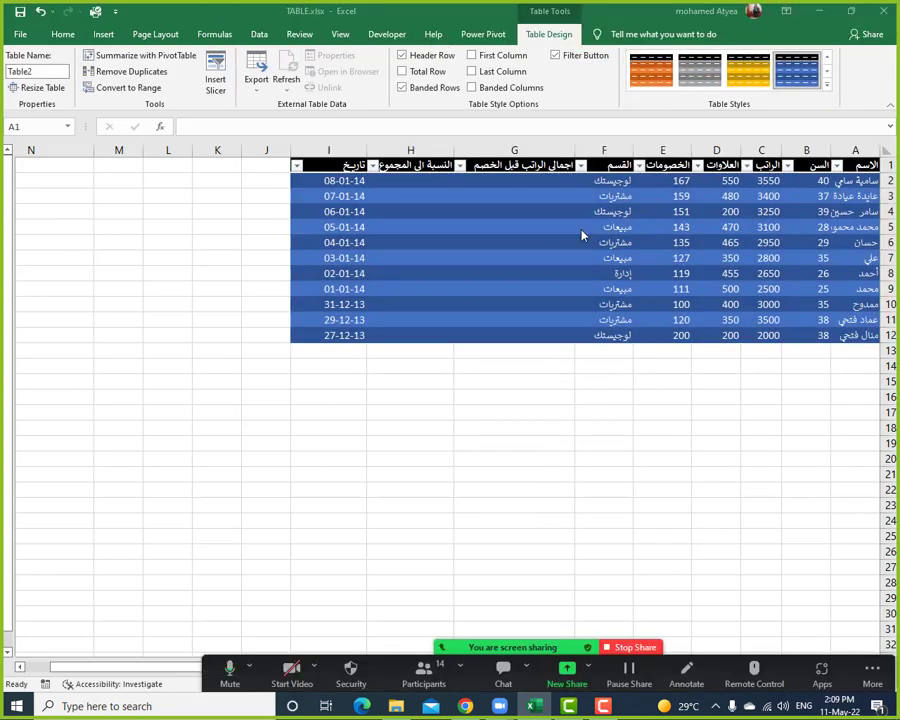
pyautogui.click(652, 228)
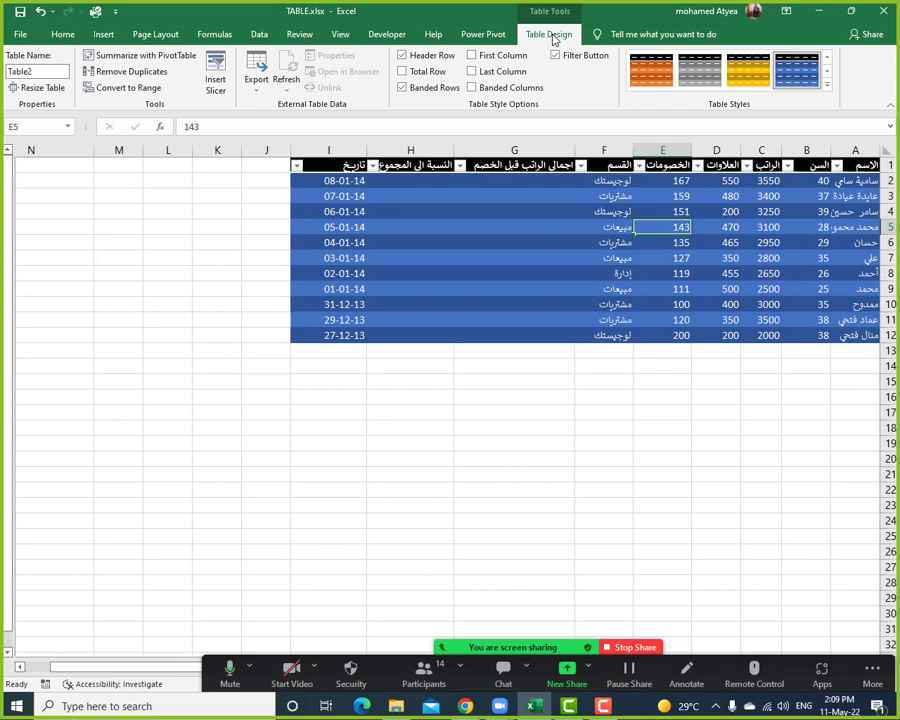
pyautogui.click(534, 413)
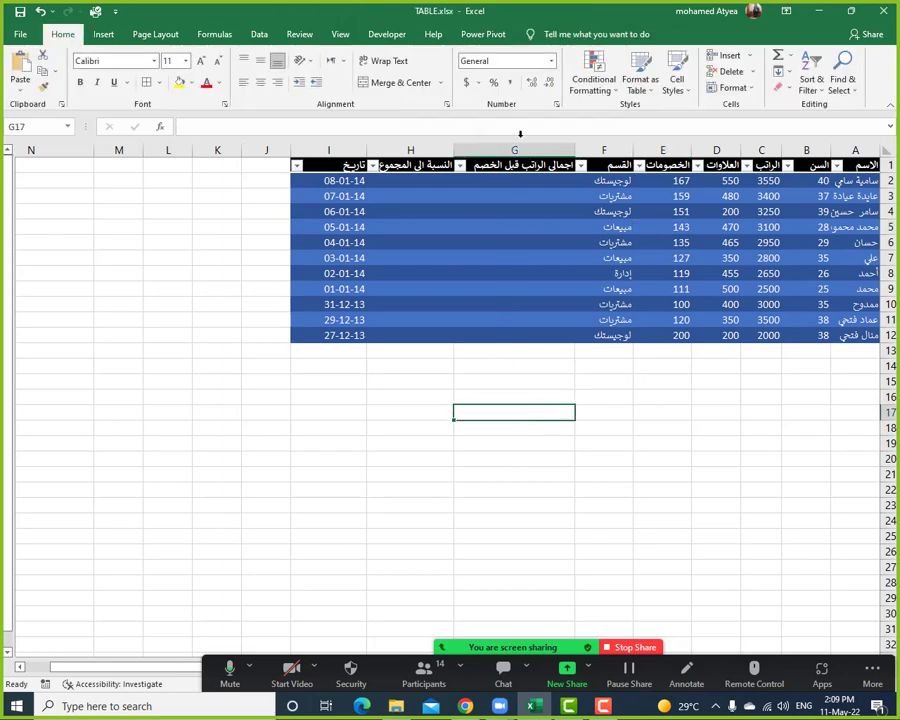
pyautogui.click(616, 230)
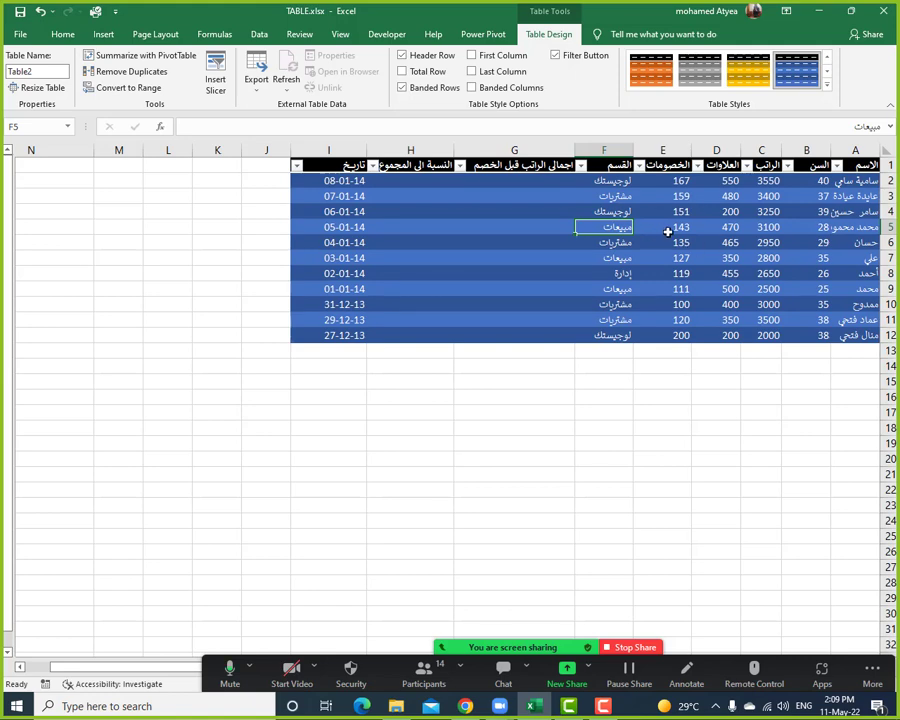
pyautogui.click(60, 34)
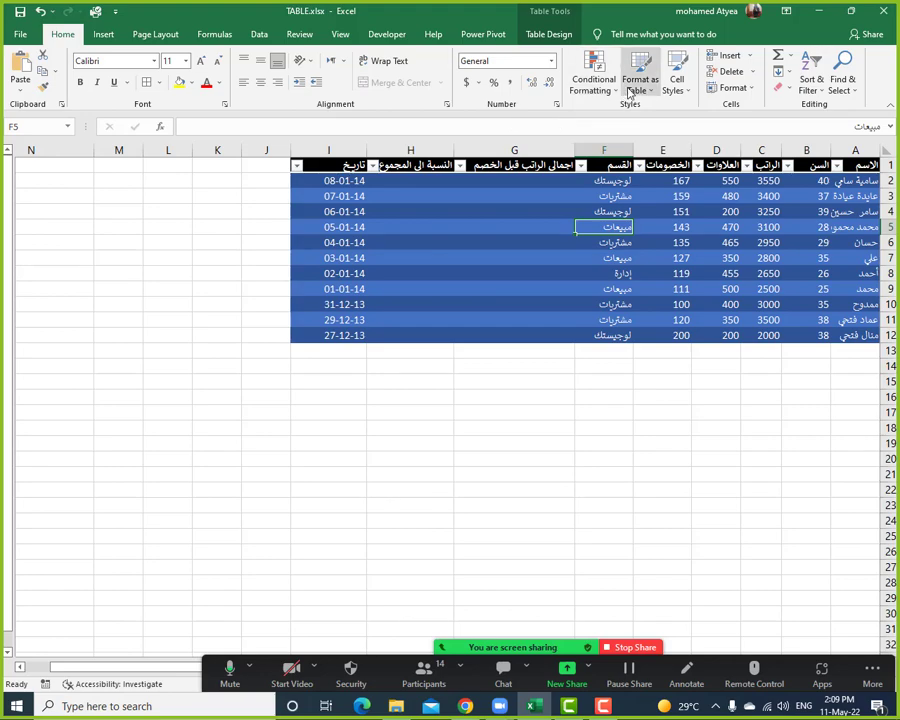
pyautogui.click(549, 34)
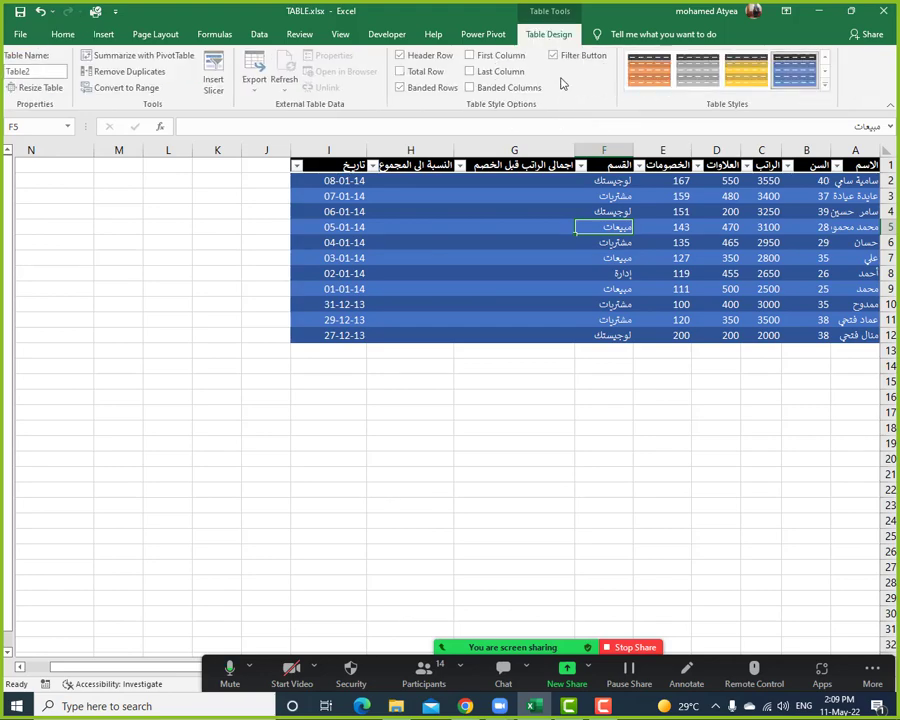
pyautogui.click(826, 85)
pyautogui.click(796, 293)
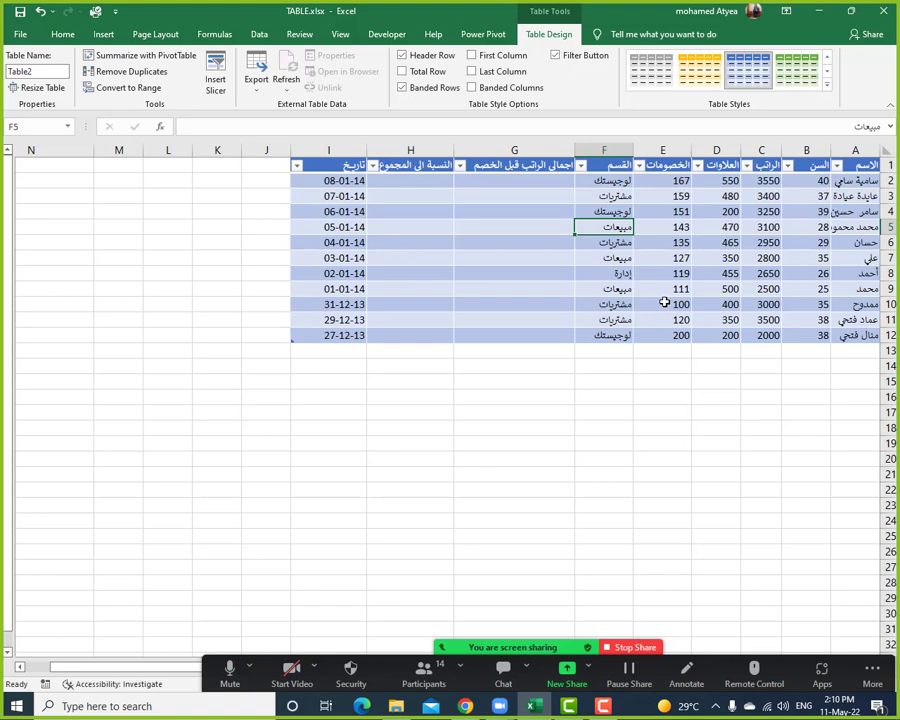
pyautogui.click(722, 243)
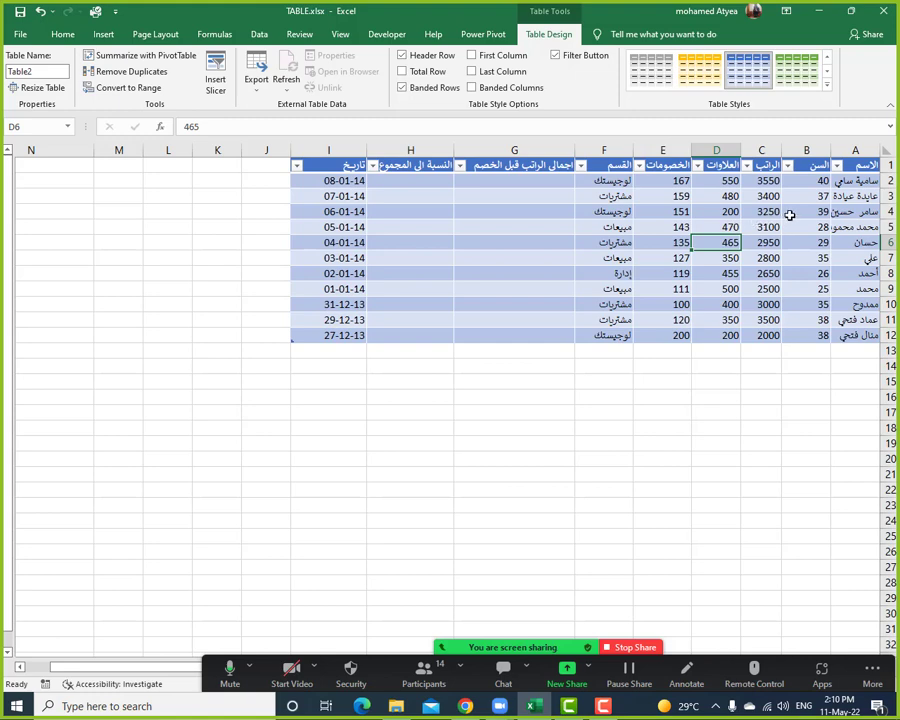
# Sort the employees by name A to Z, then Z to A.
pyautogui.click(862, 206)
pyautogui.click(836, 165)
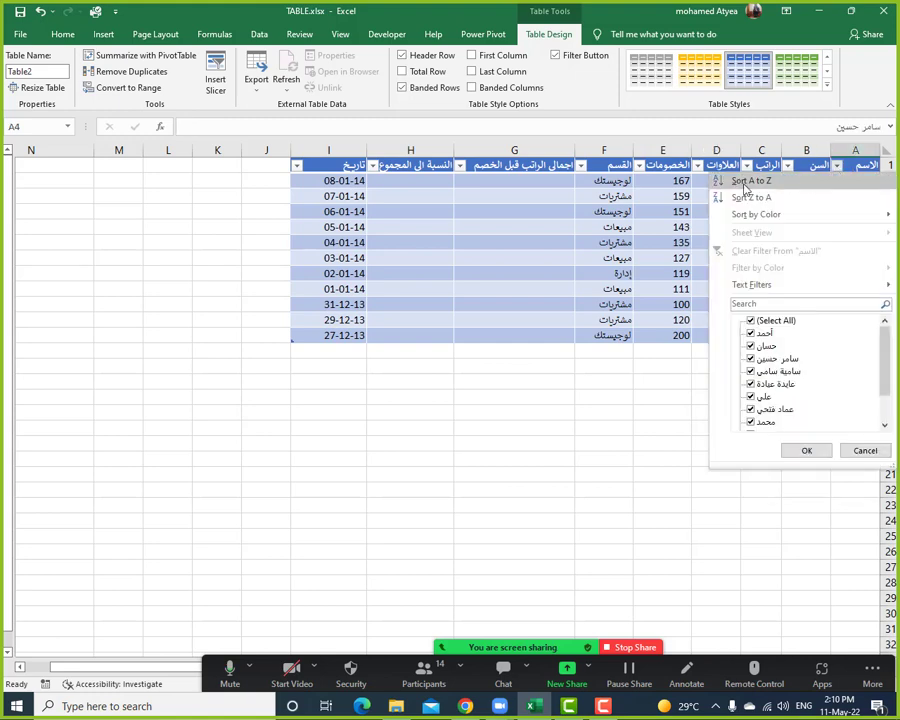
pyautogui.click(759, 181)
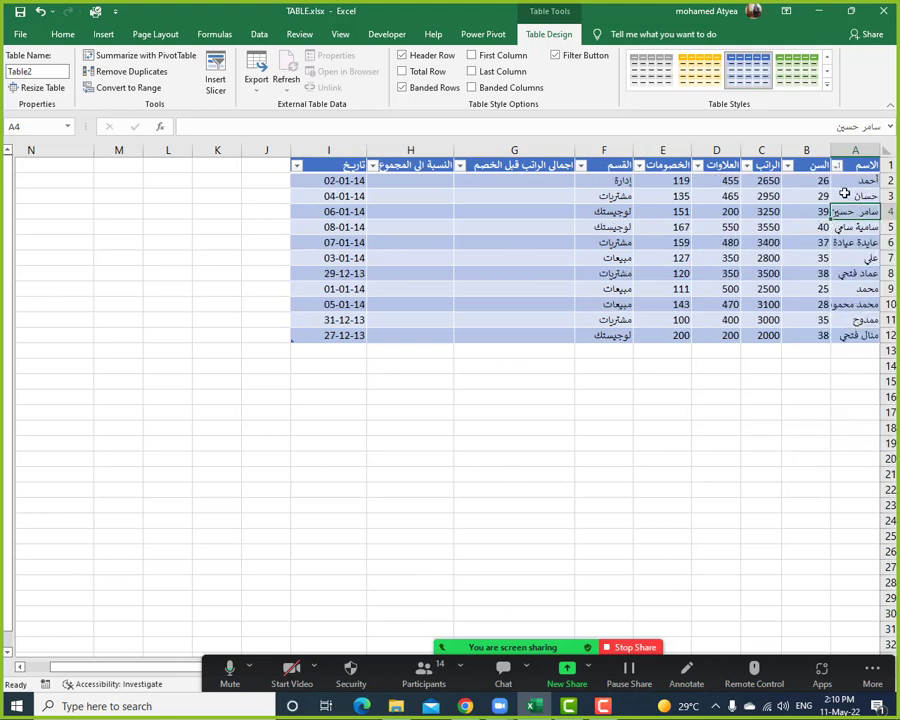
pyautogui.click(838, 165)
pyautogui.click(771, 197)
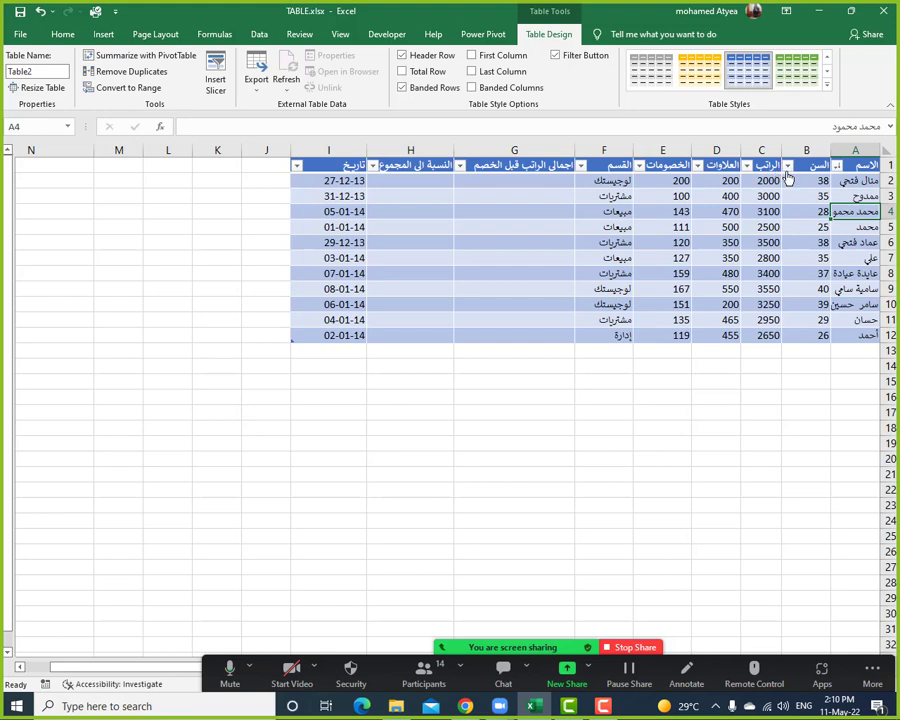
# Sort the employees by age largest to smallest, then smallest to largest.
pyautogui.click(788, 165)
pyautogui.click(783, 197)
pyautogui.click(788, 165)
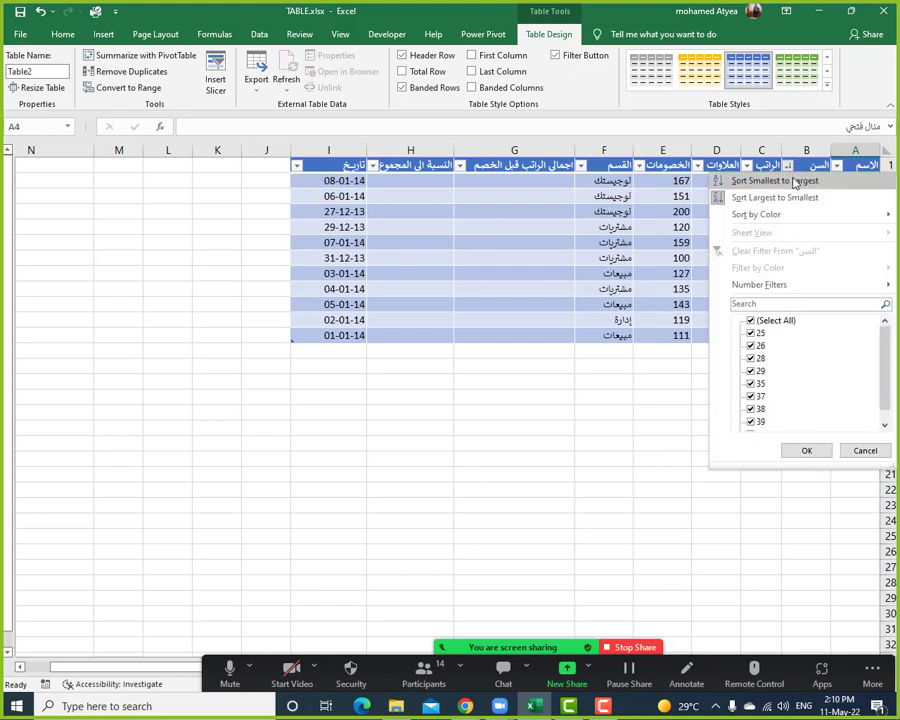
pyautogui.click(794, 180)
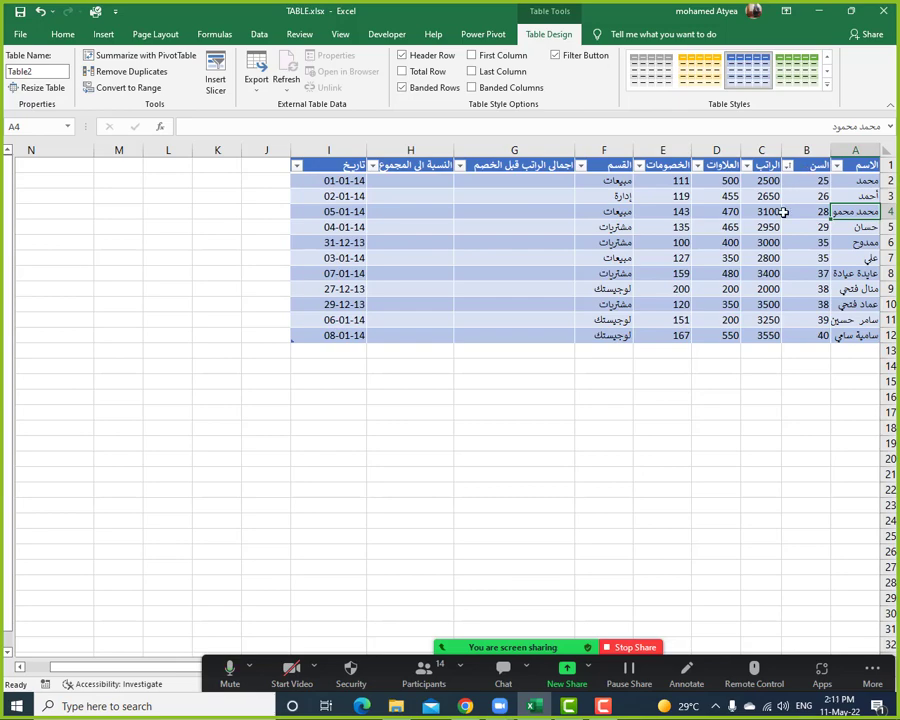
# Restart the meeting screen share and bring the TABLE.xlsx workbook back to the front.
pyautogui.click(628, 648)
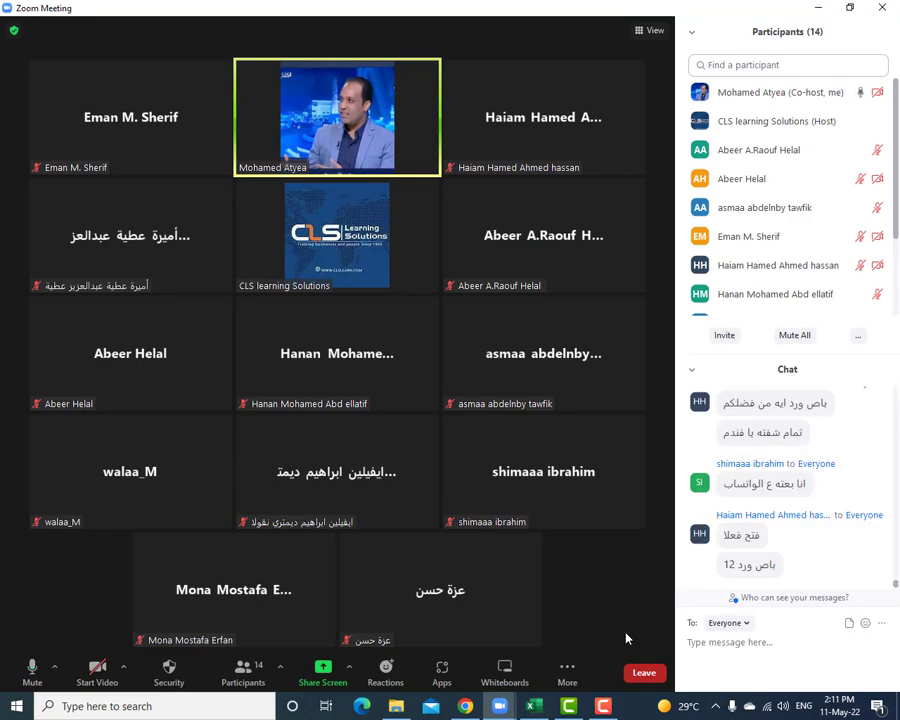
pyautogui.click(602, 706)
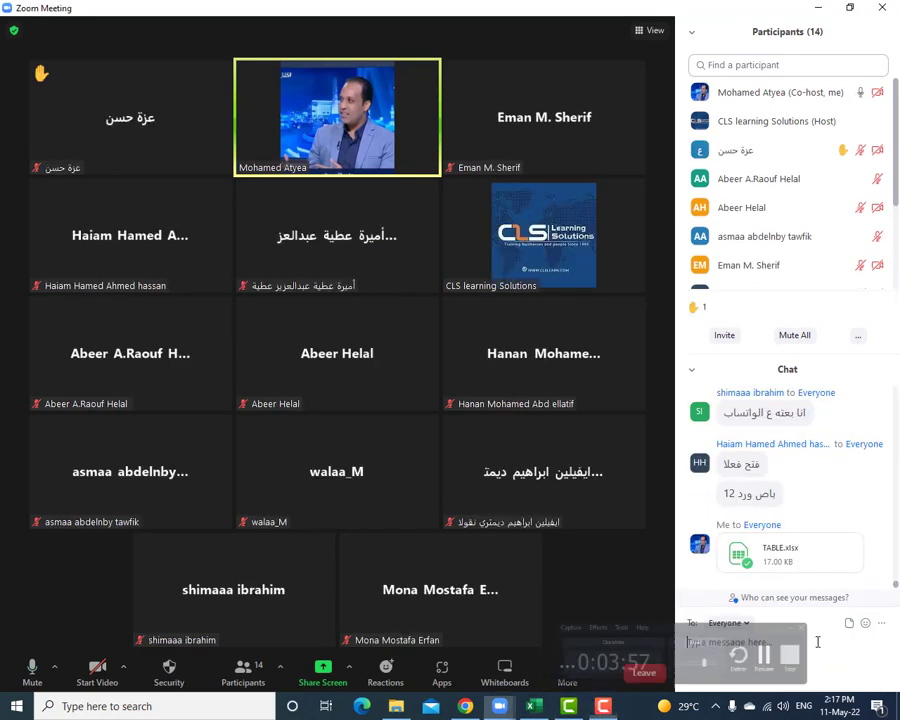
pyautogui.click(322, 668)
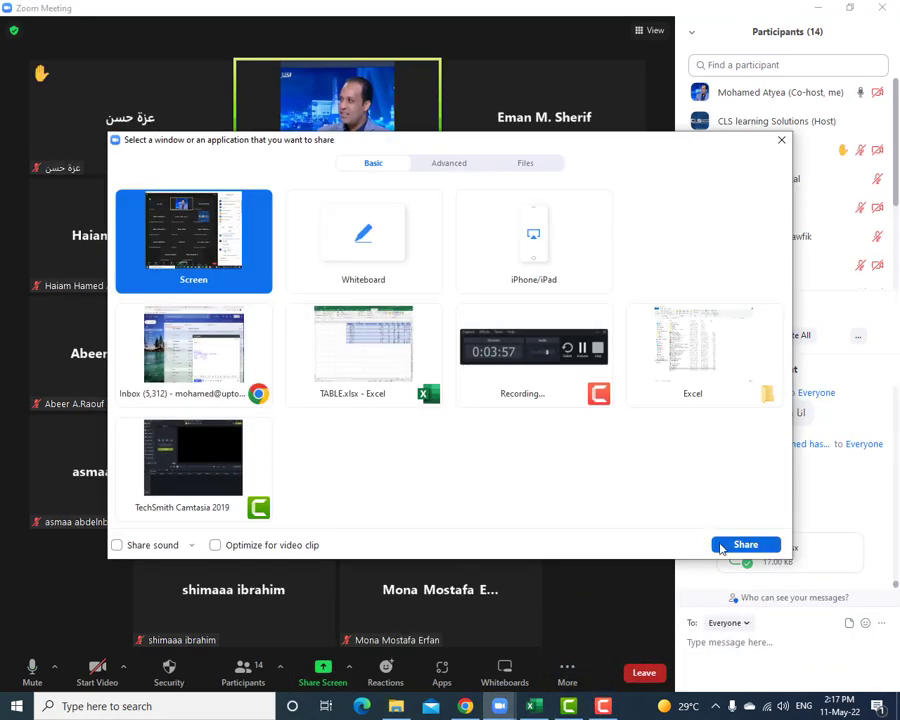
pyautogui.click(720, 547)
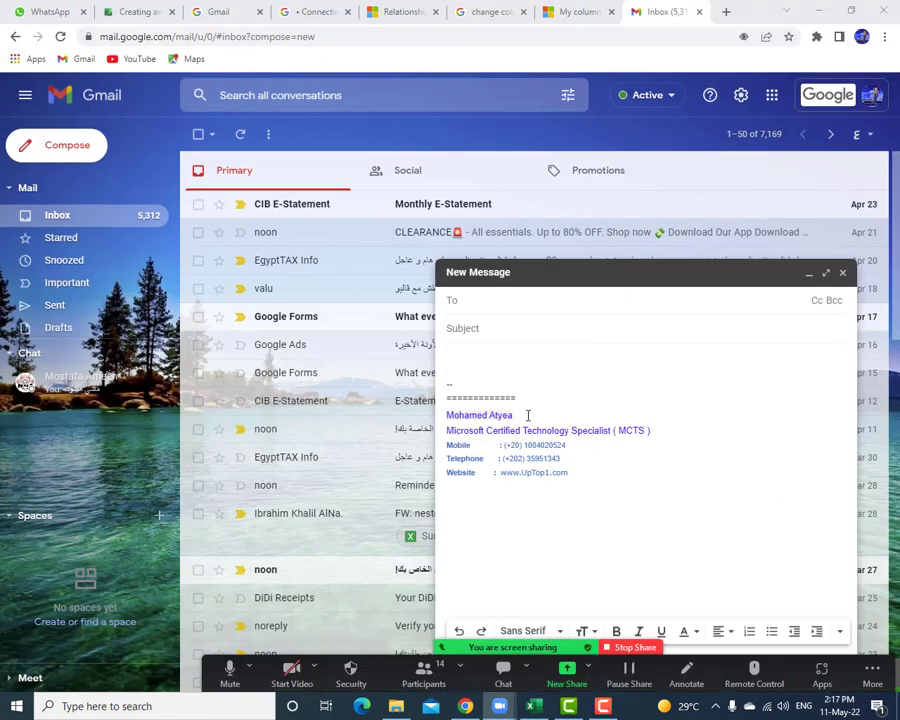
pyautogui.click(537, 708)
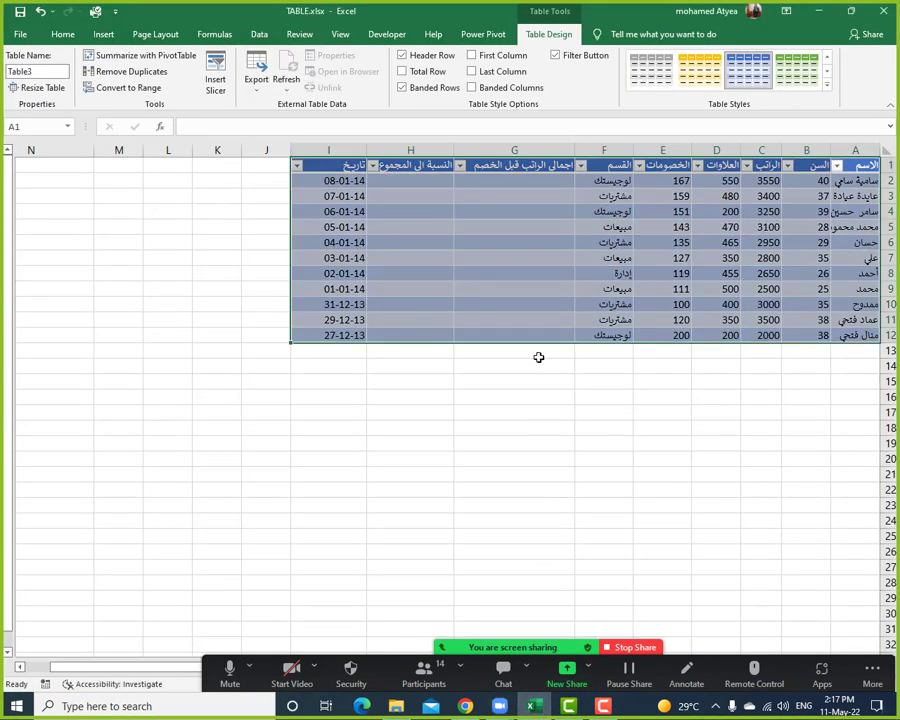
pyautogui.click(536, 227)
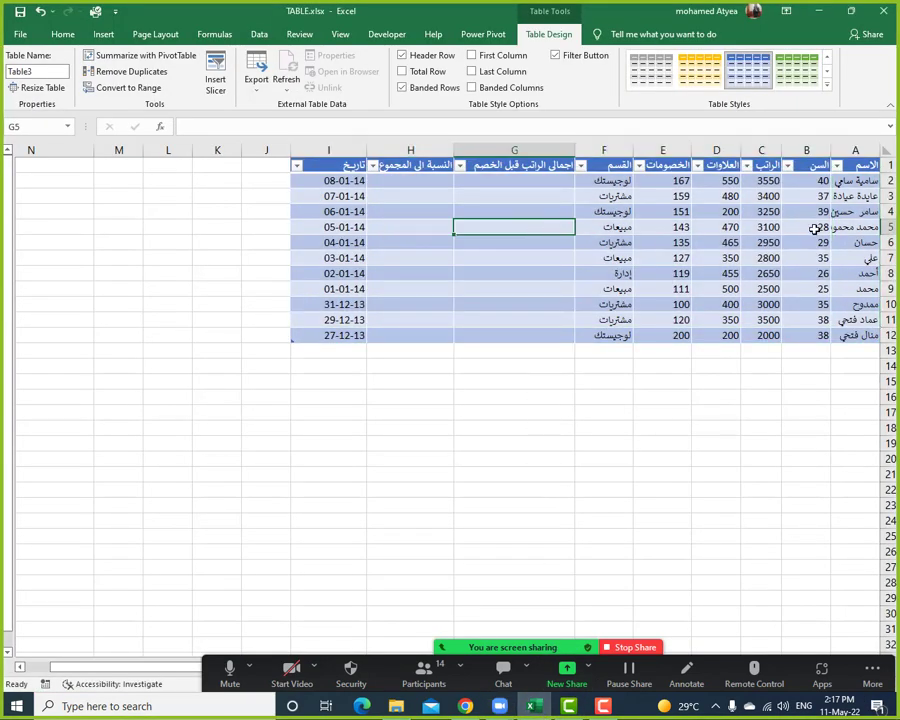
pyautogui.click(839, 166)
pyautogui.click(839, 167)
pyautogui.moveTo(606, 183); pyautogui.dragTo(615, 336)
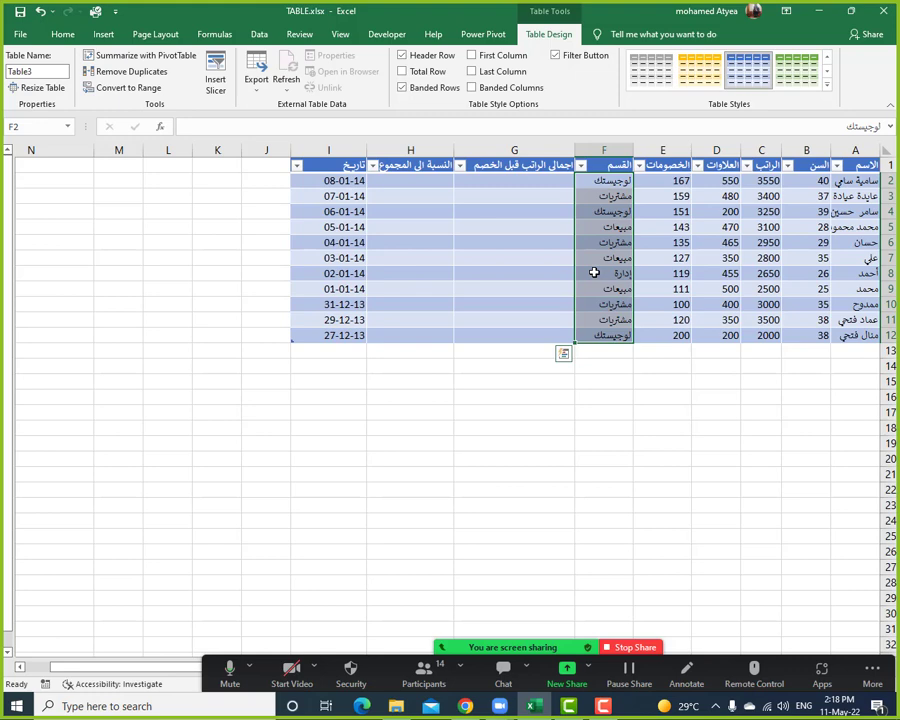
pyautogui.click(588, 196)
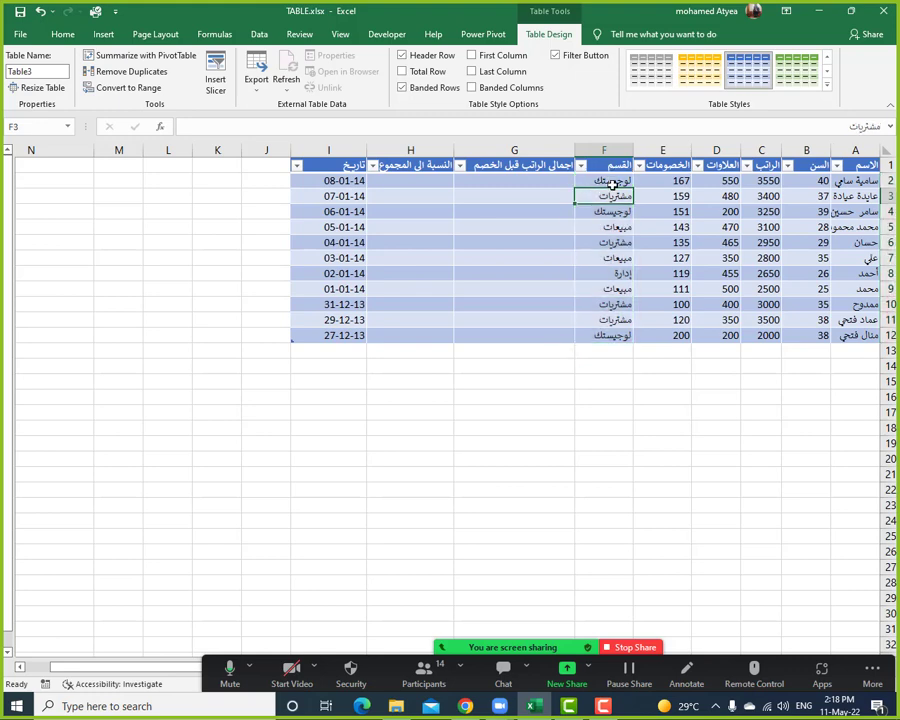
pyautogui.moveTo(612, 183); pyautogui.dragTo(790, 334)
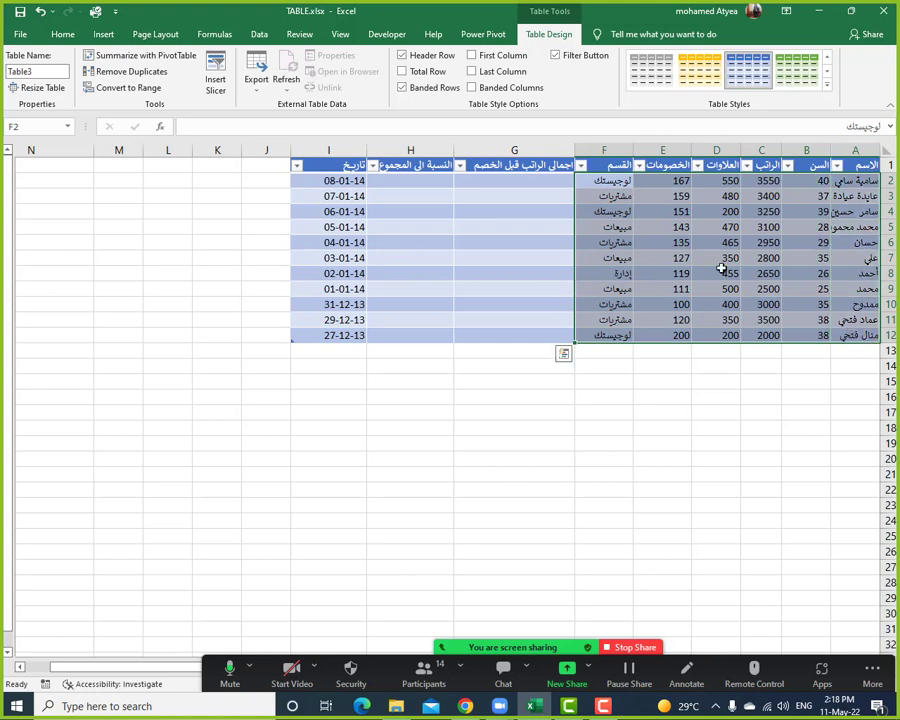
pyautogui.click(617, 192)
pyautogui.click(580, 166)
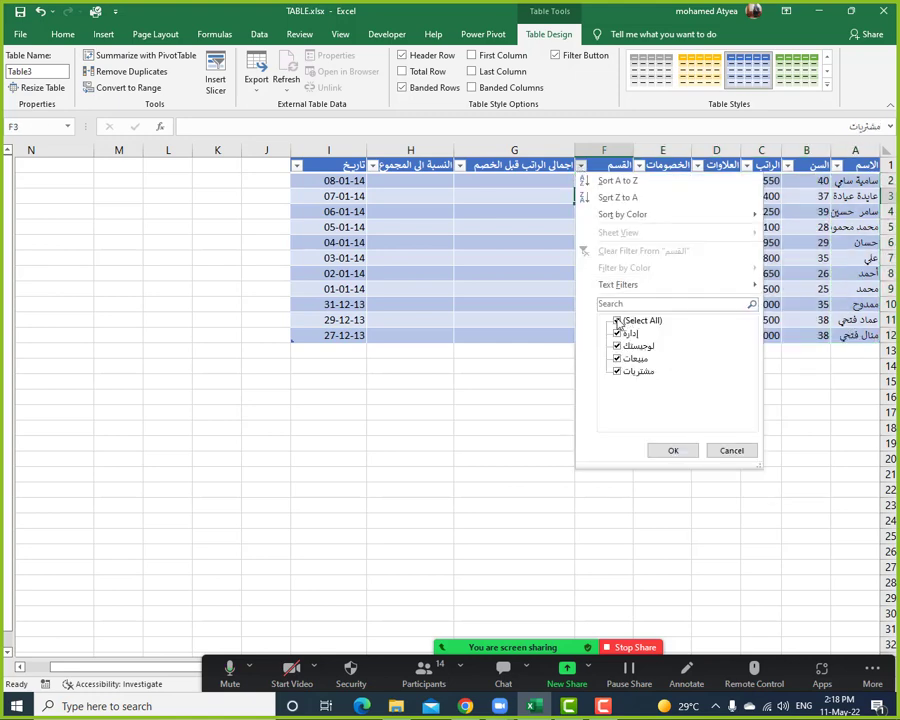
pyautogui.click(628, 321)
pyautogui.click(617, 346)
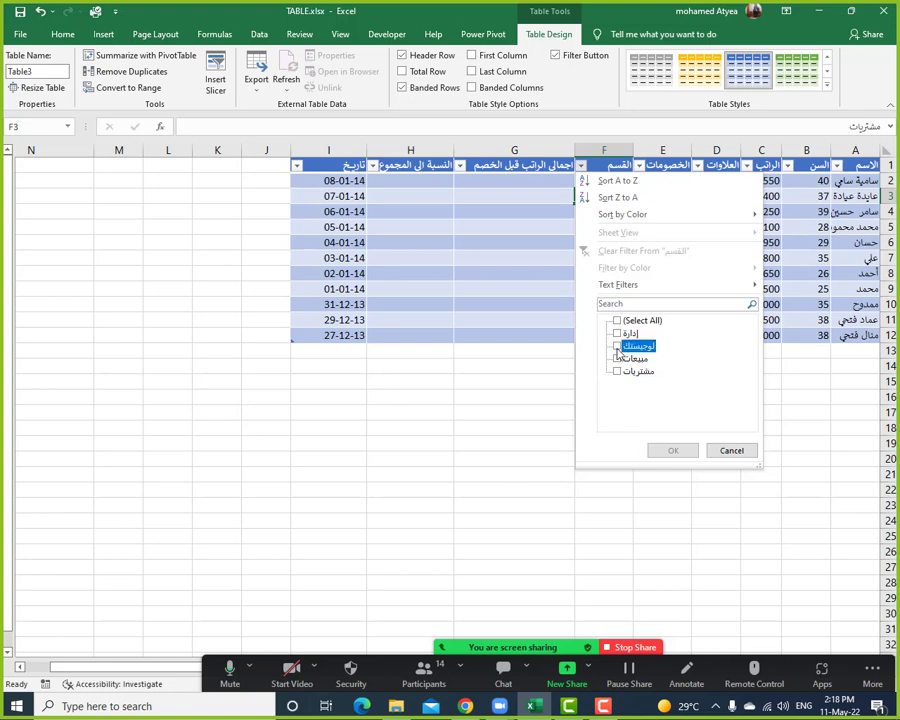
pyautogui.click(670, 450)
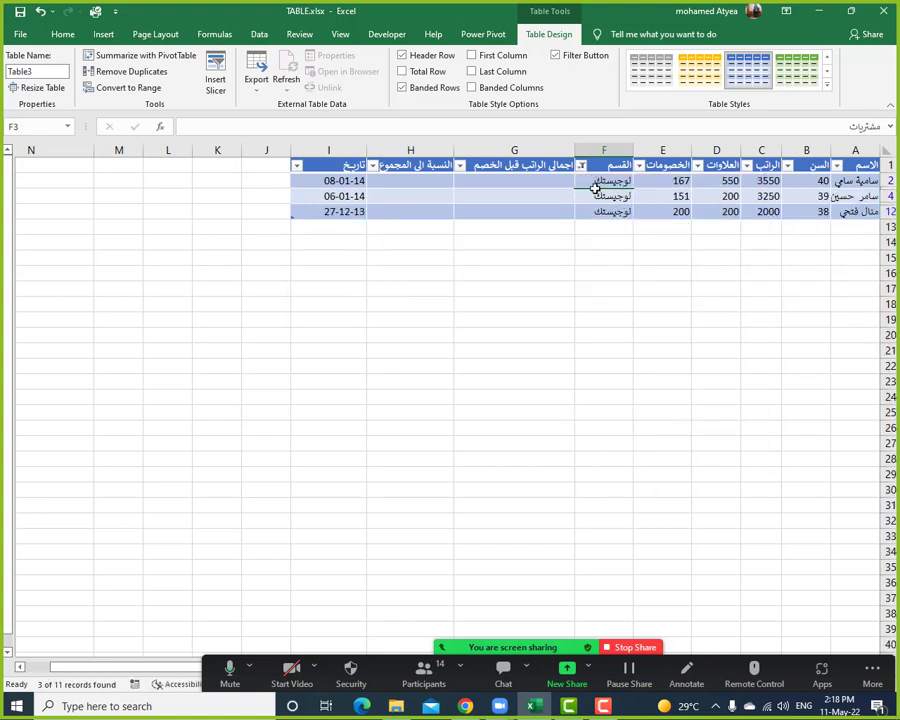
pyautogui.click(581, 166)
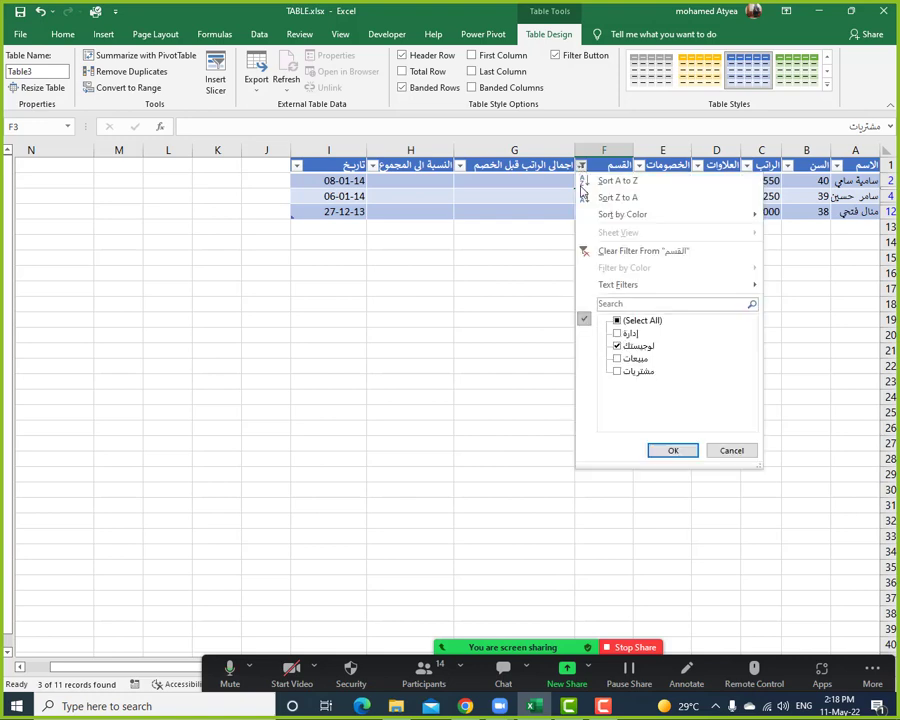
pyautogui.click(617, 358)
pyautogui.click(670, 449)
pyautogui.click(583, 167)
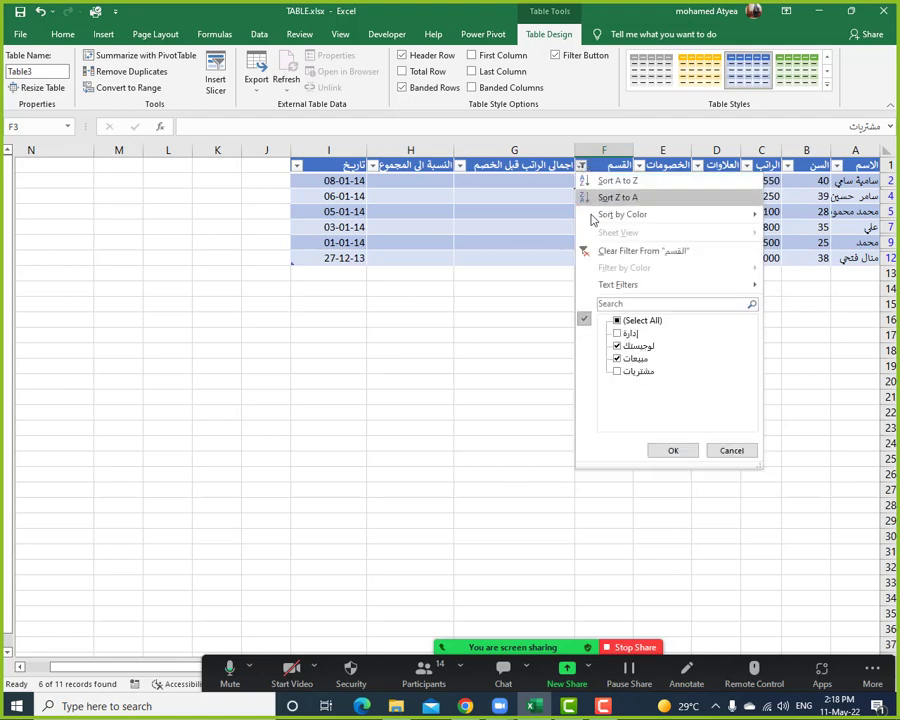
pyautogui.click(607, 259)
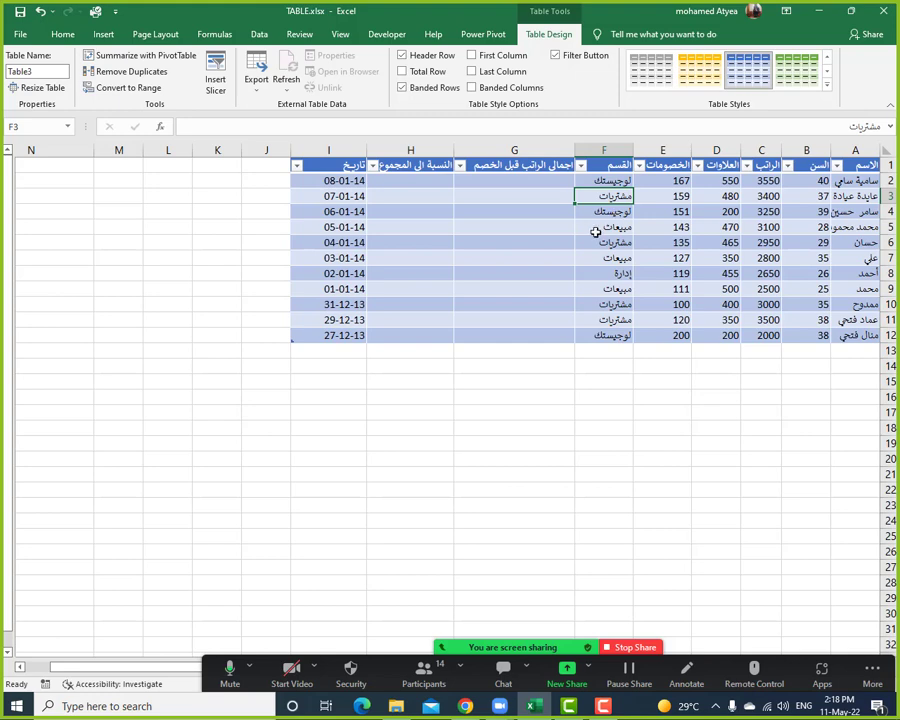
pyautogui.click(494, 181)
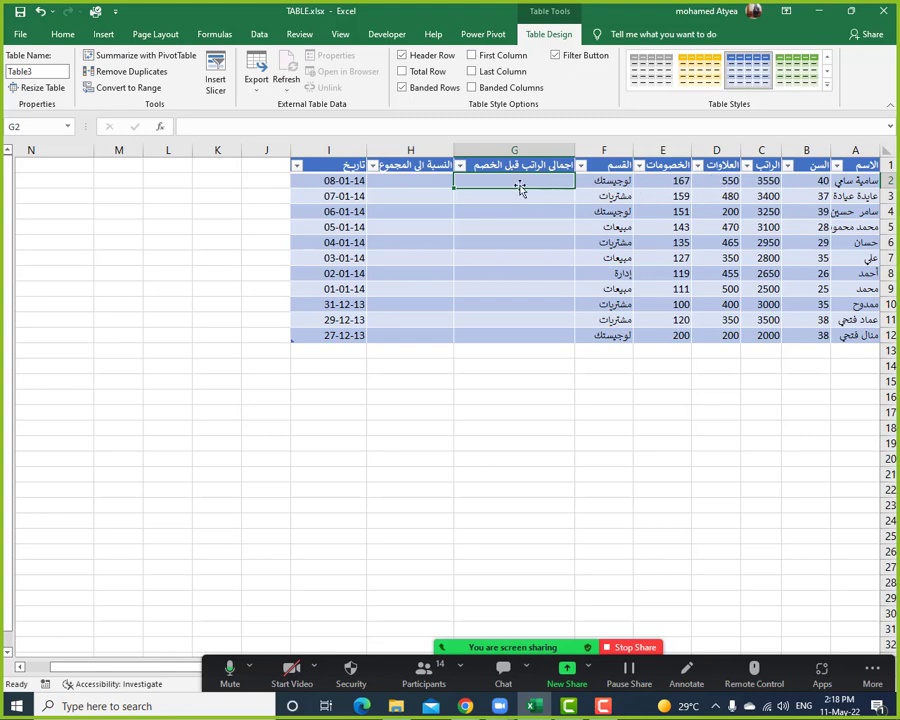
pyautogui.write('=')
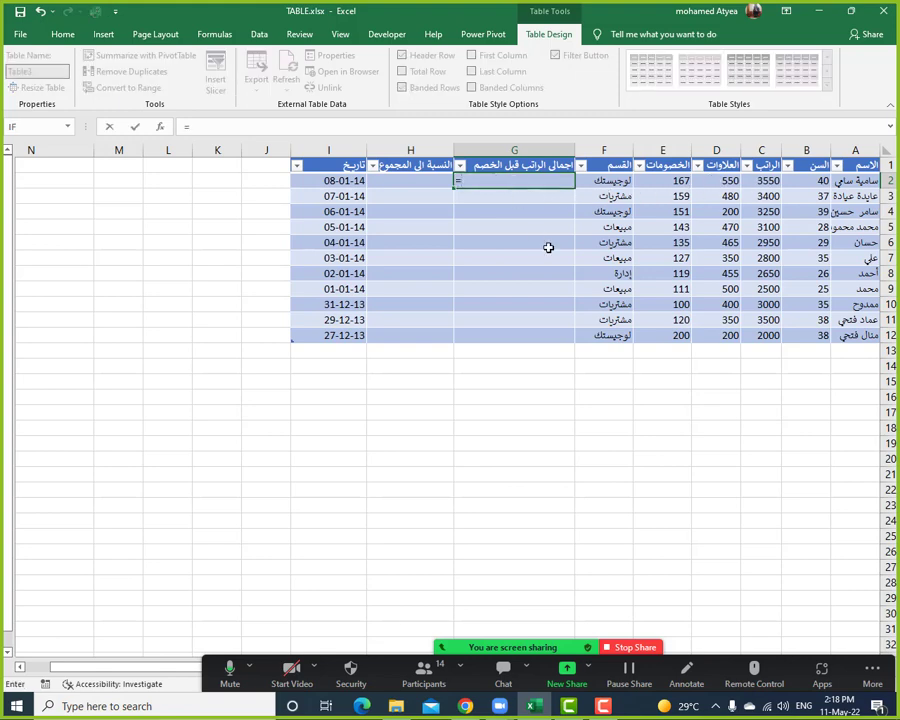
pyautogui.click(747, 181)
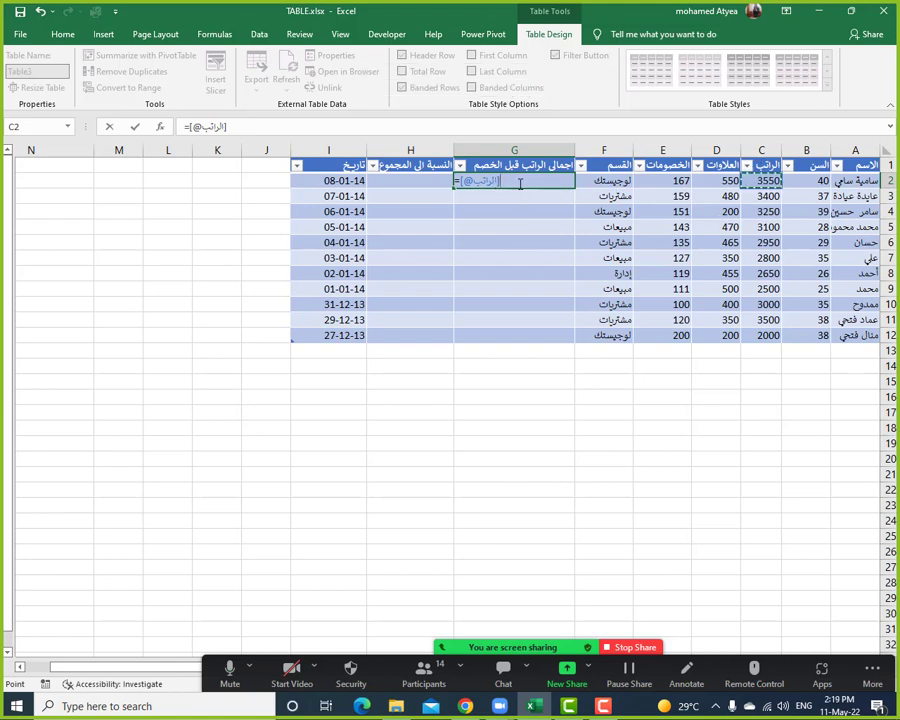
pyautogui.write('+')
pyautogui.click(710, 181)
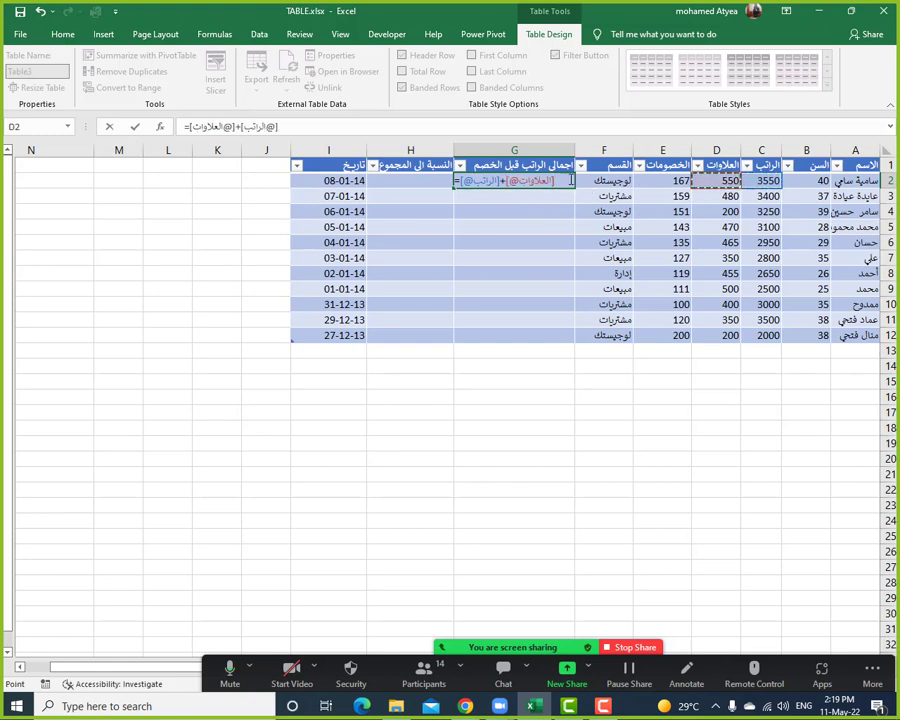
pyautogui.press('Return')
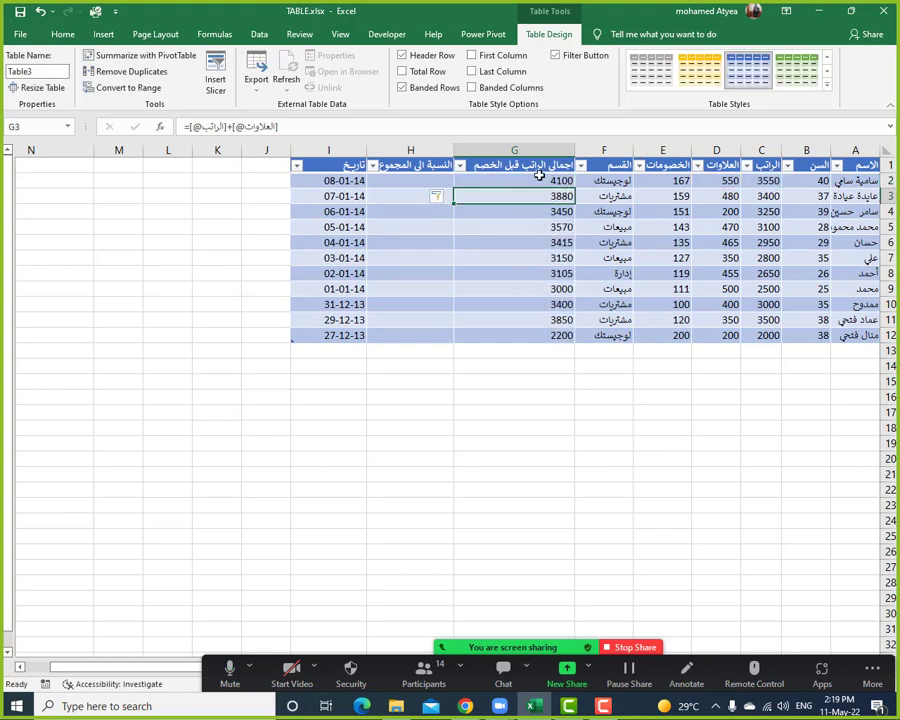
pyautogui.moveTo(516, 176); pyautogui.dragTo(526, 335)
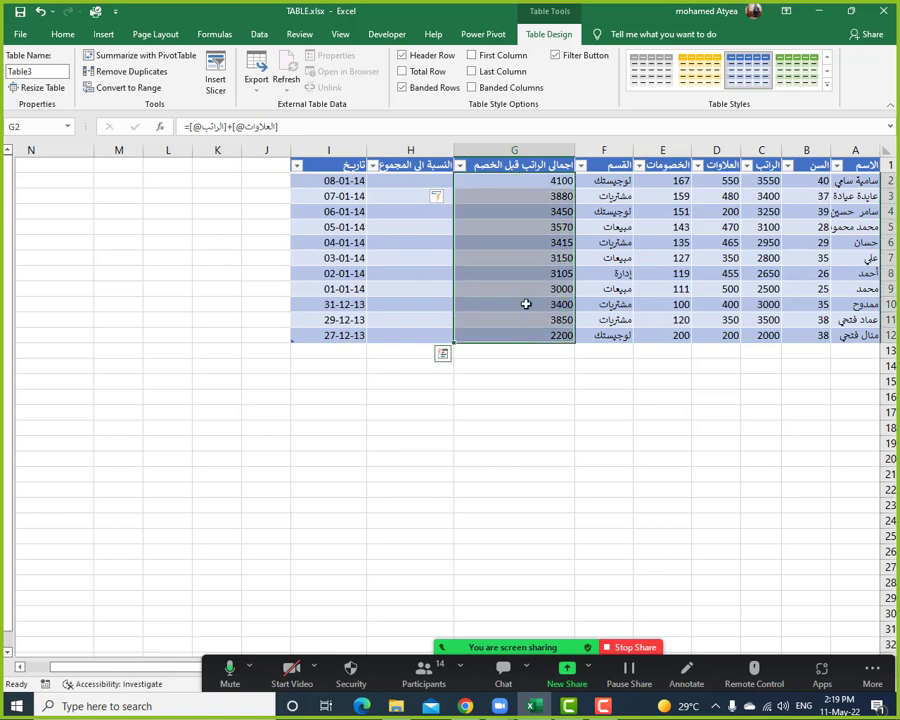
pyautogui.press('Delete')
pyautogui.click(526, 181)
pyautogui.write('=')
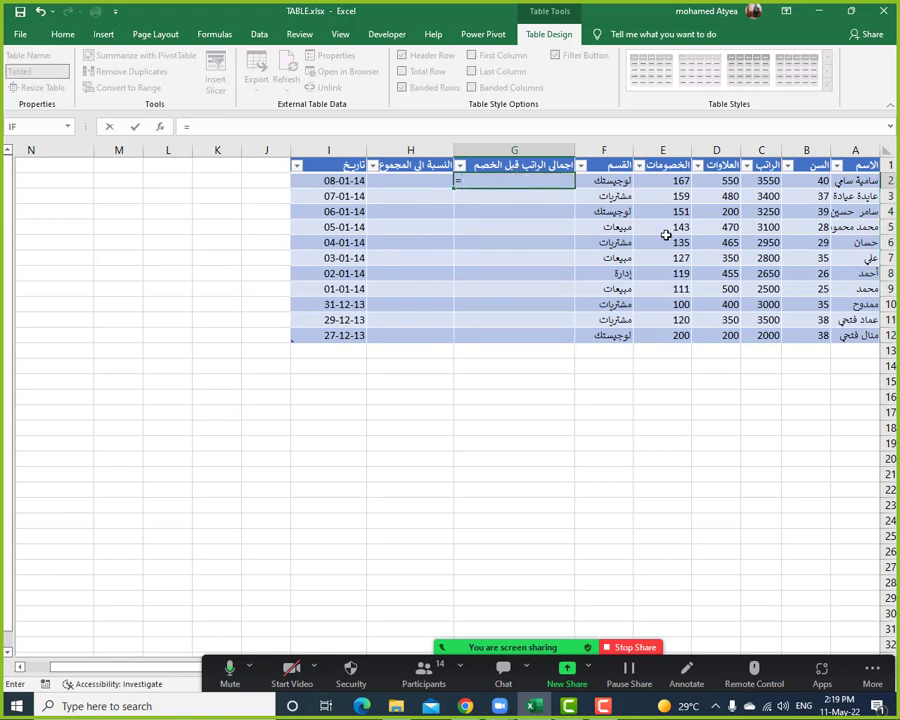
pyautogui.click(763, 181)
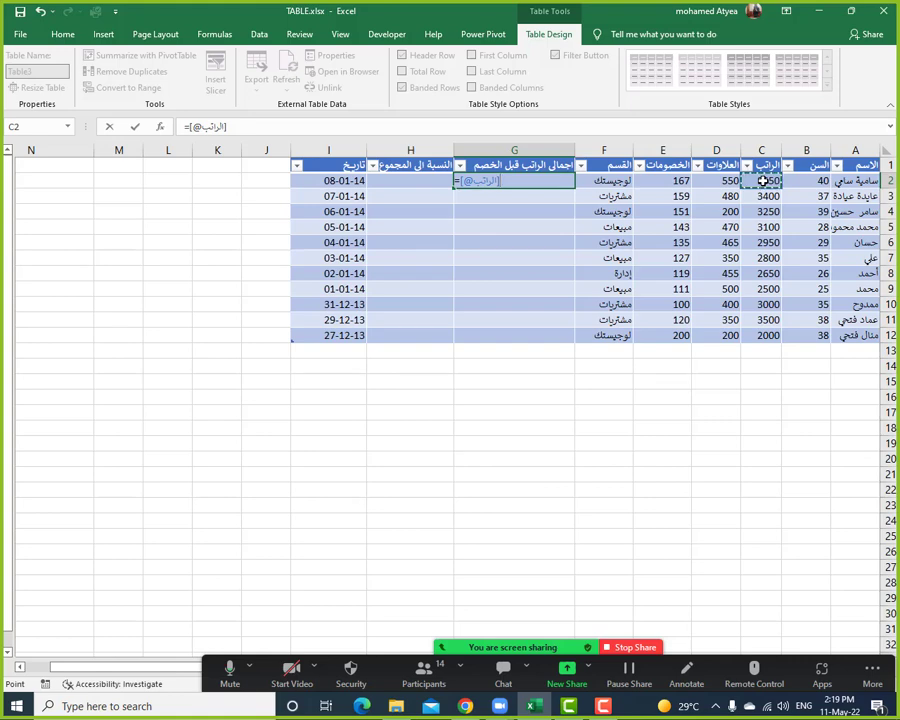
pyautogui.write('+')
pyautogui.click(724, 181)
pyautogui.write('-')
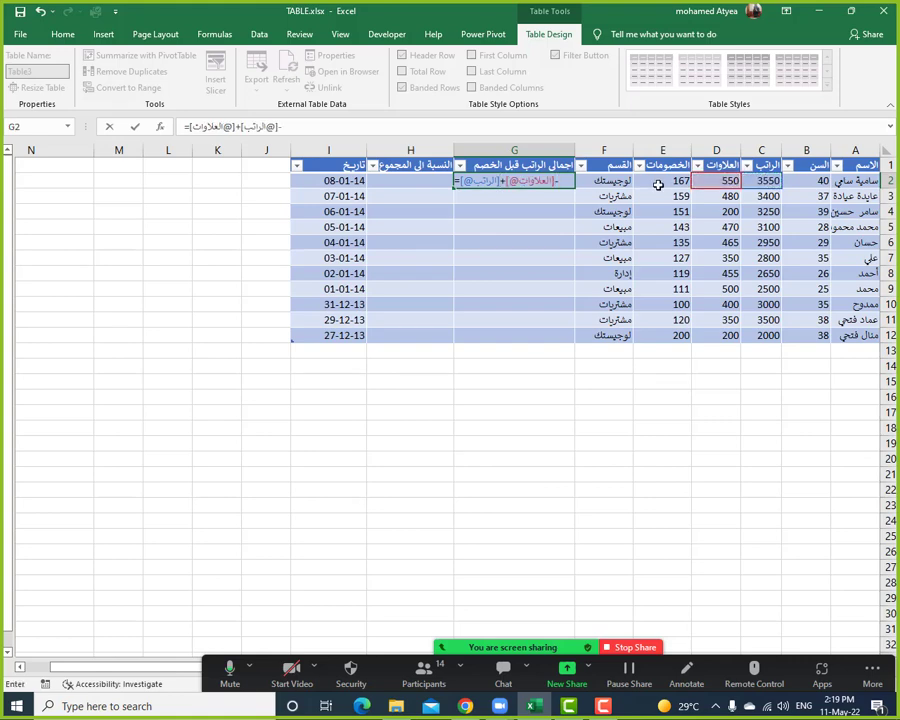
pyautogui.click(657, 183)
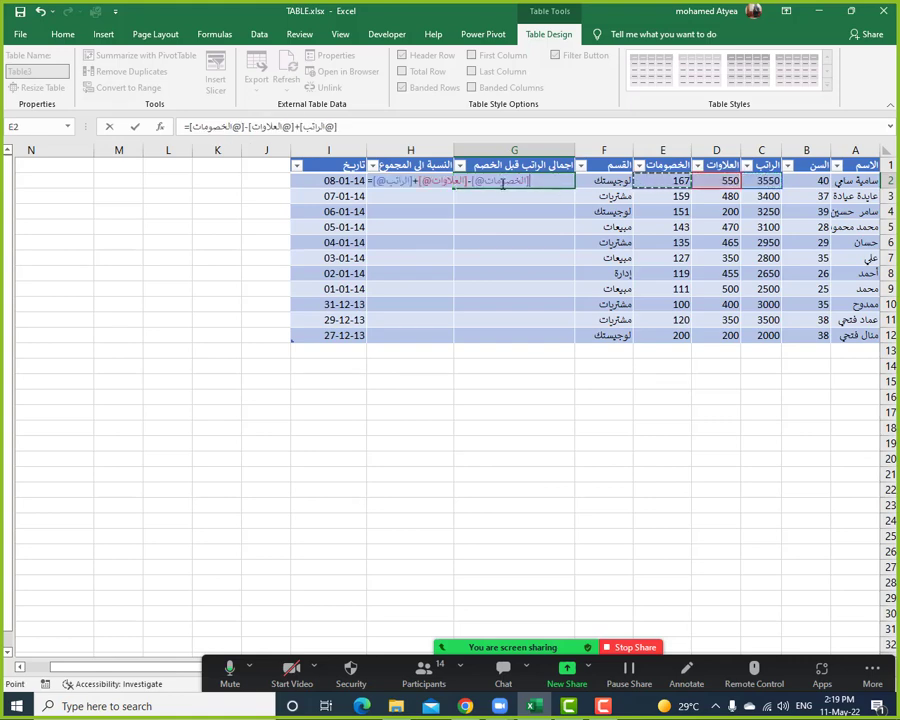
pyautogui.press('Return')
pyautogui.moveTo(520, 182); pyautogui.dragTo(538, 540)
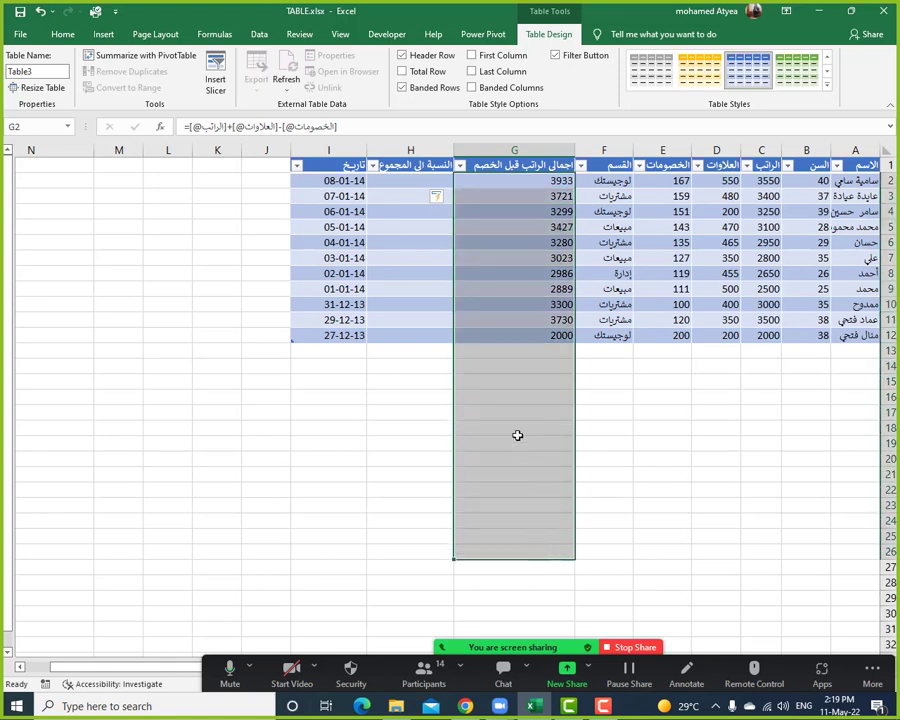
pyautogui.click(517, 271)
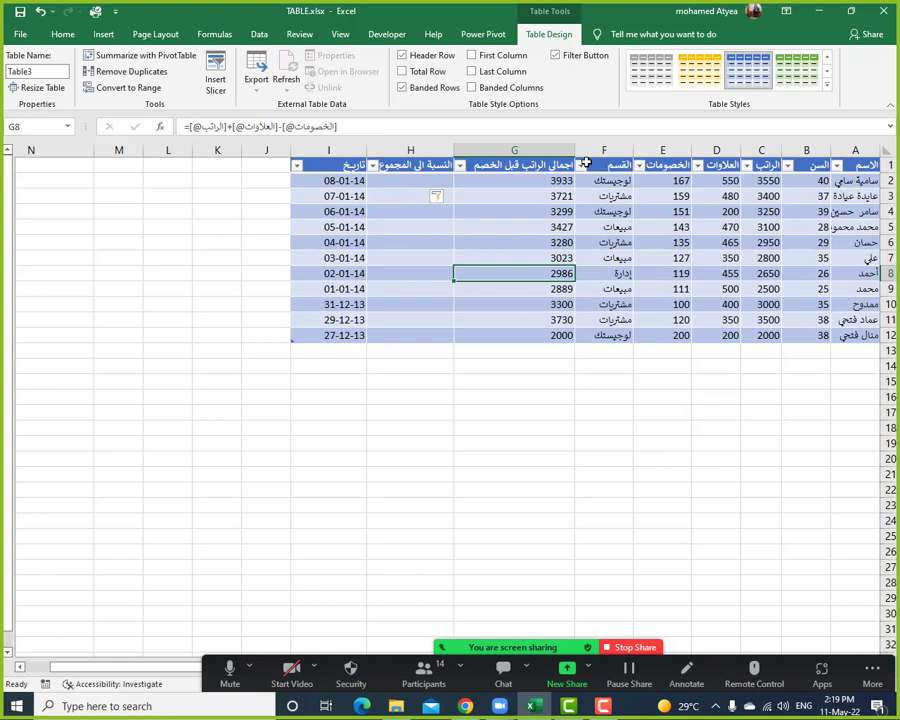
pyautogui.click(581, 166)
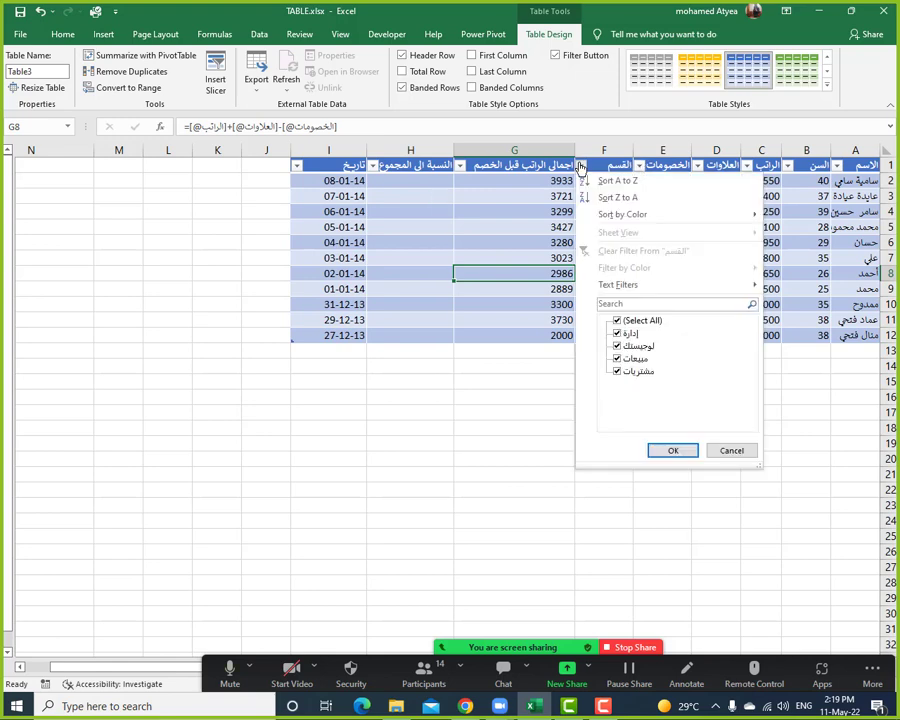
pyautogui.click(452, 186)
pyautogui.click(469, 181)
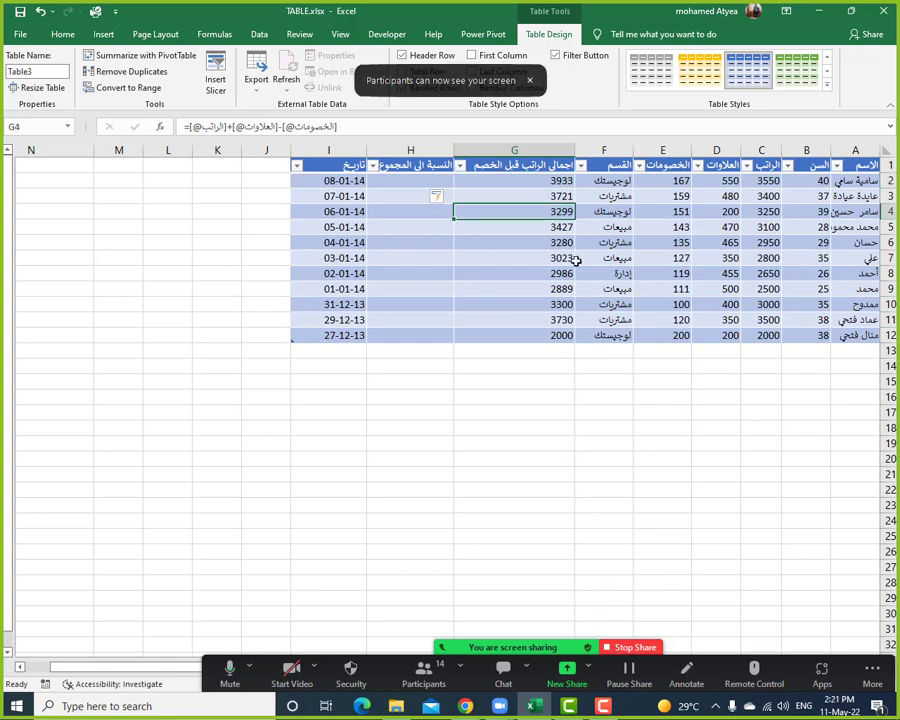
pyautogui.click(571, 272)
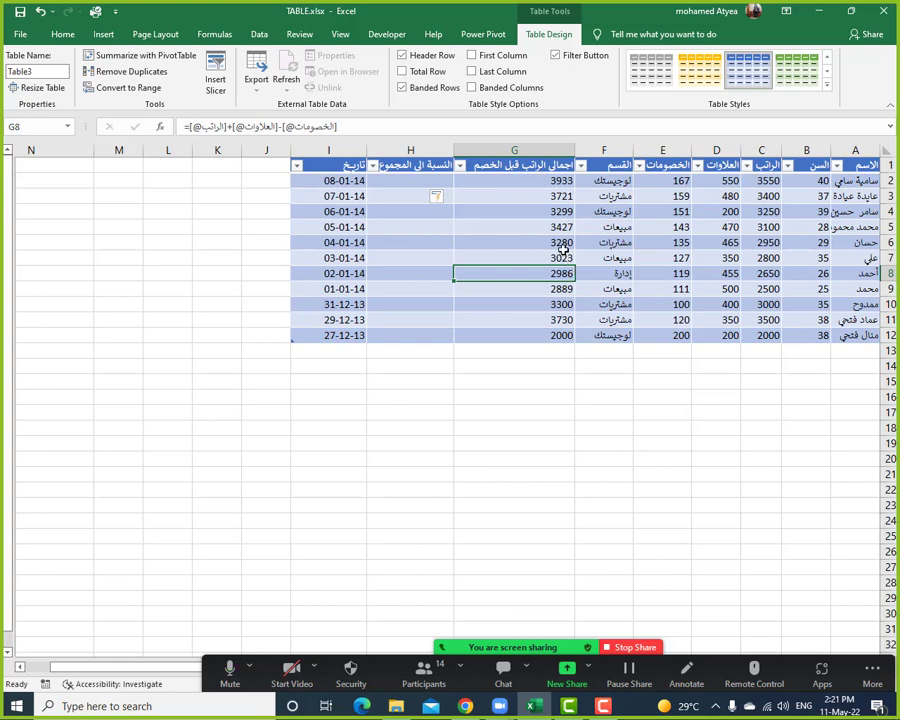
pyautogui.click(564, 246)
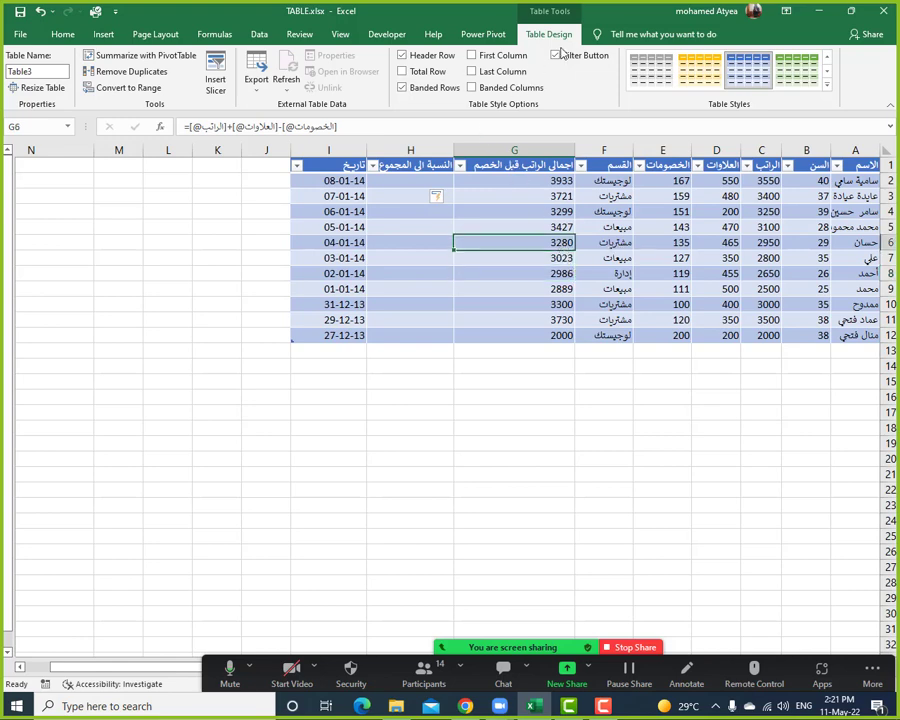
pyautogui.click(555, 367)
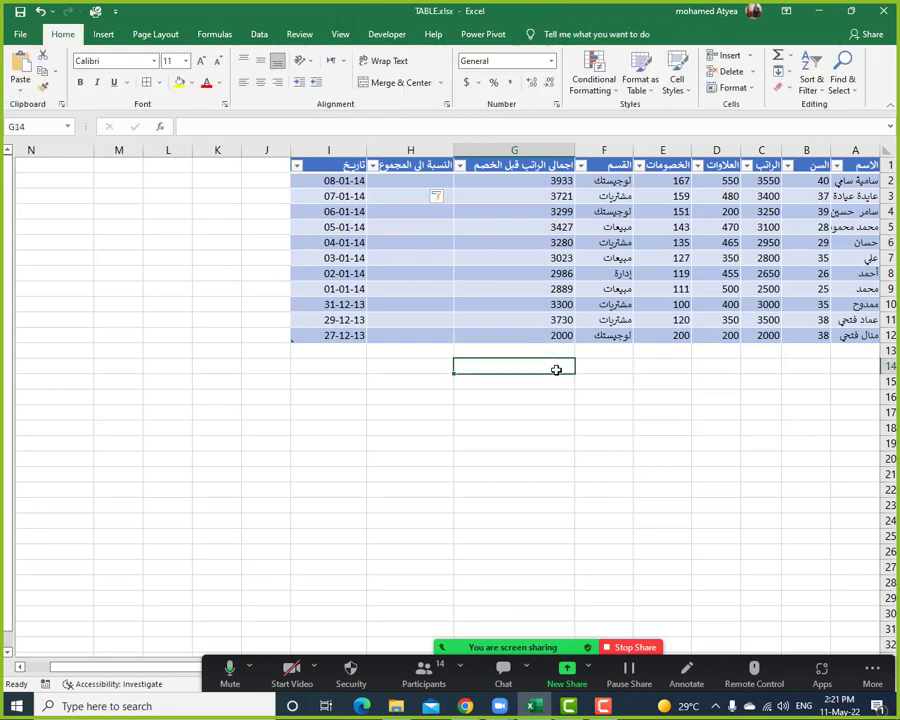
# Turn on the Total Row and set the salary total C13 to Sum (32700).
pyautogui.click(567, 288)
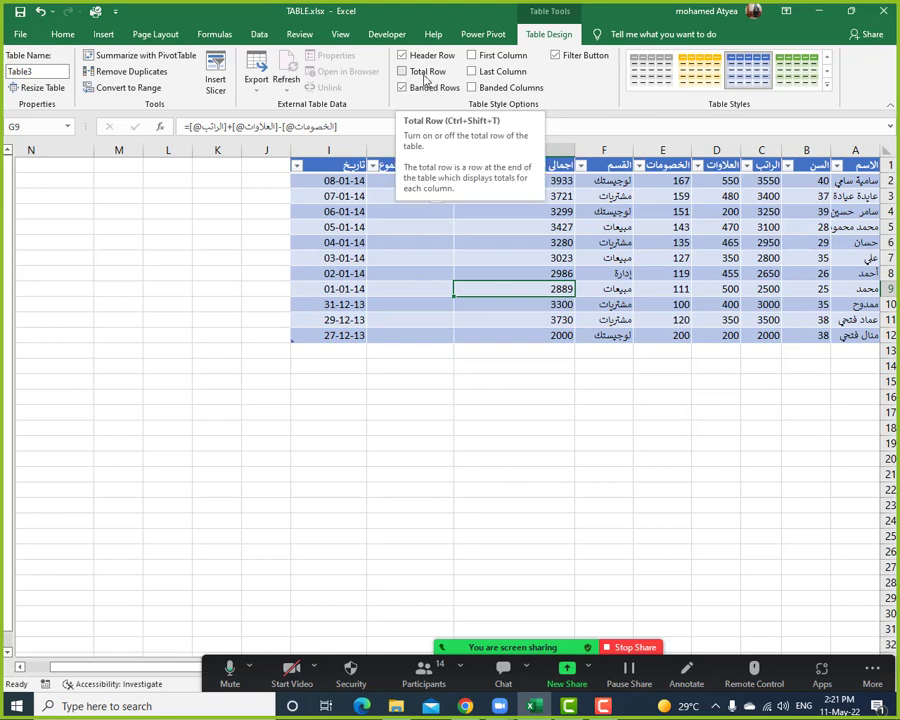
pyautogui.click(404, 71)
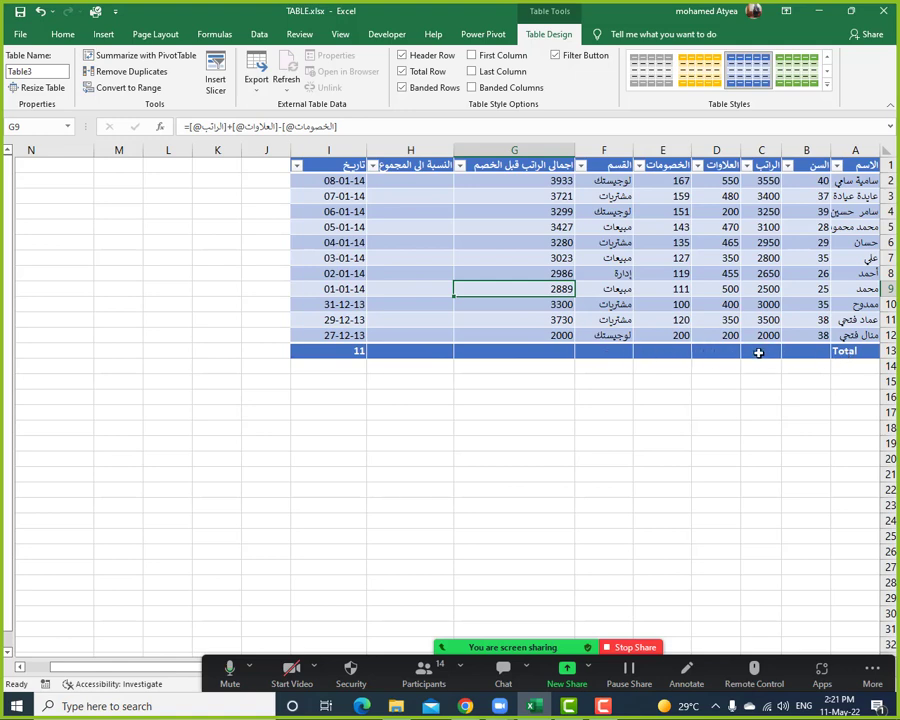
pyautogui.click(758, 352)
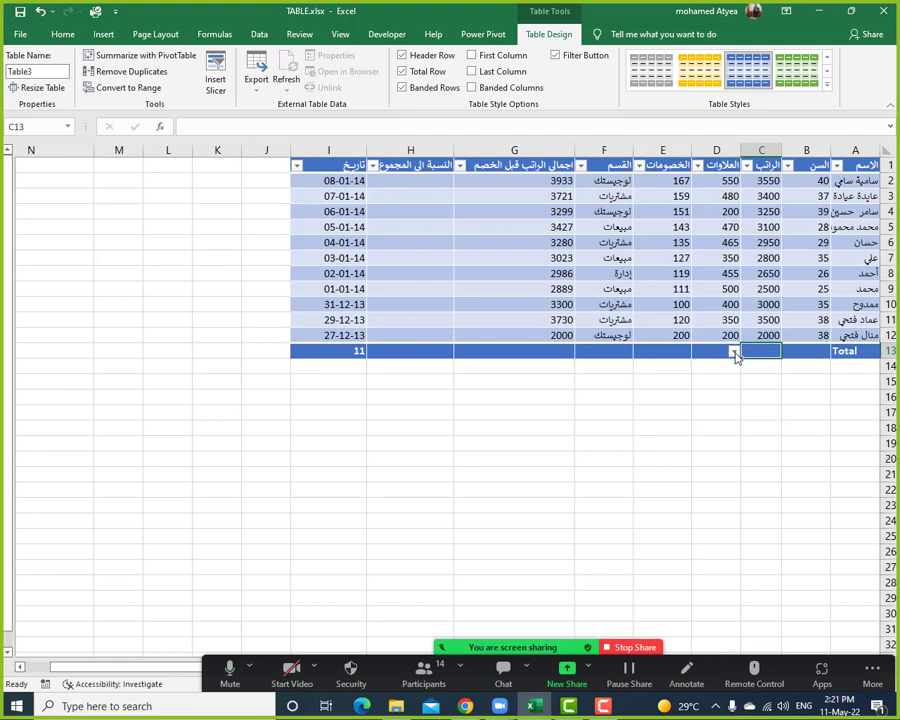
pyautogui.click(735, 353)
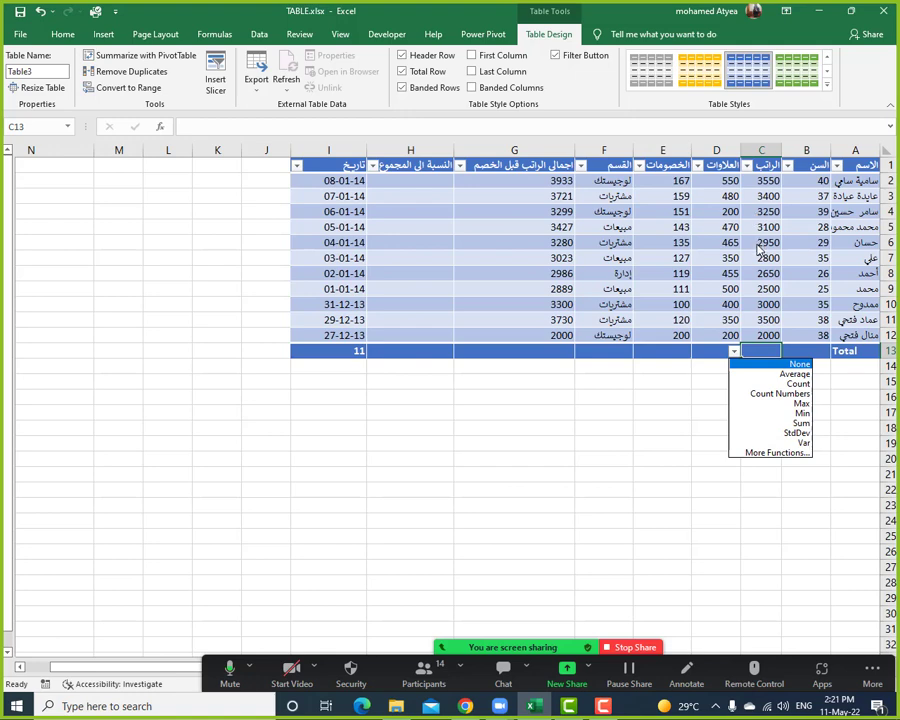
pyautogui.click(792, 424)
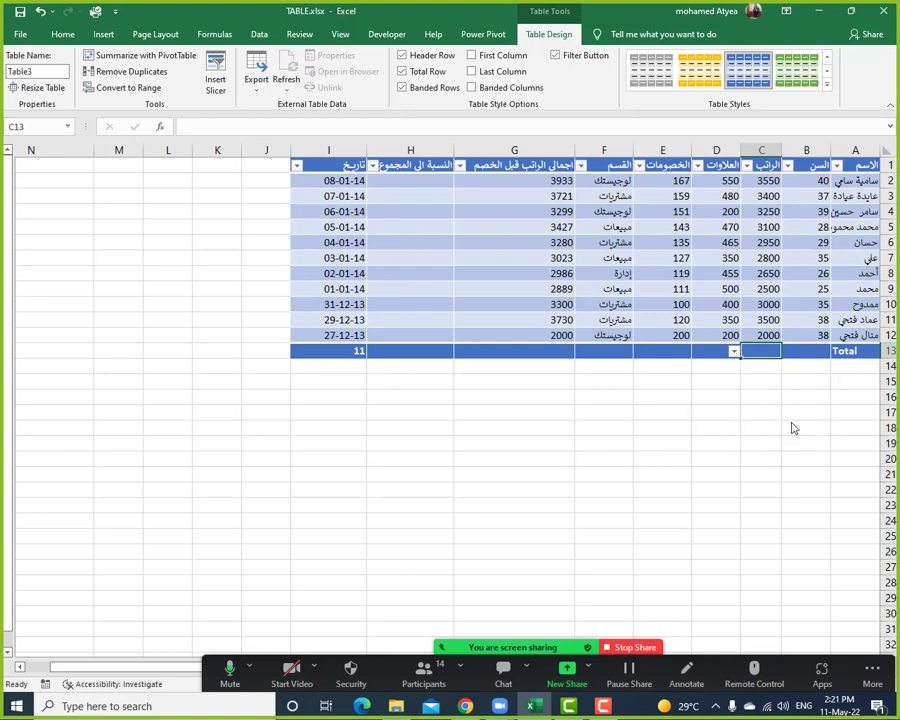
# Set the allowances total D13 to Max (550) and the department total F13 to Count (11).
pyautogui.click(709, 351)
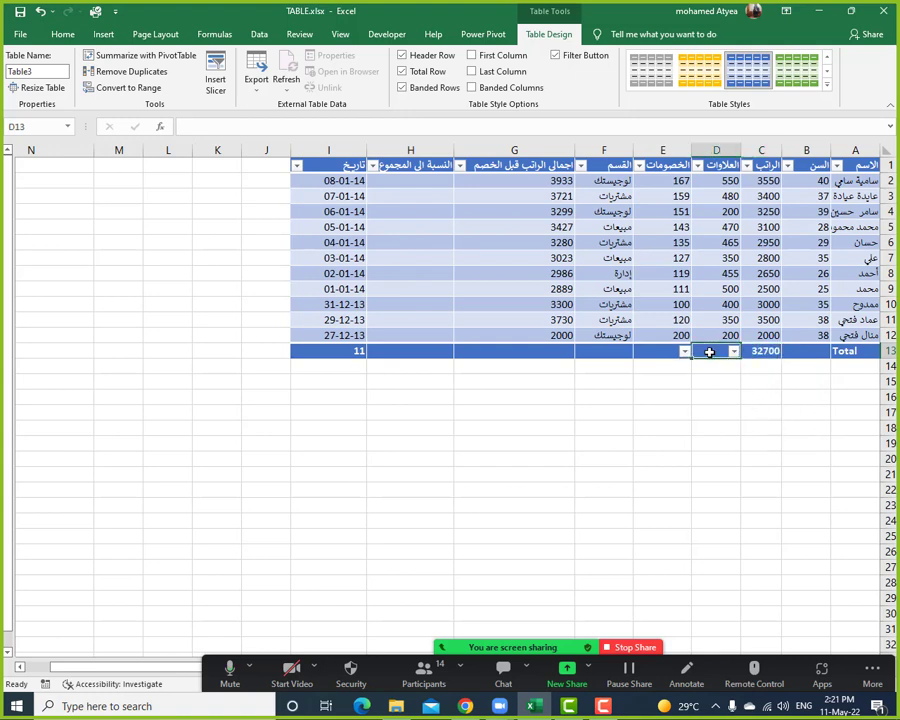
pyautogui.click(684, 350)
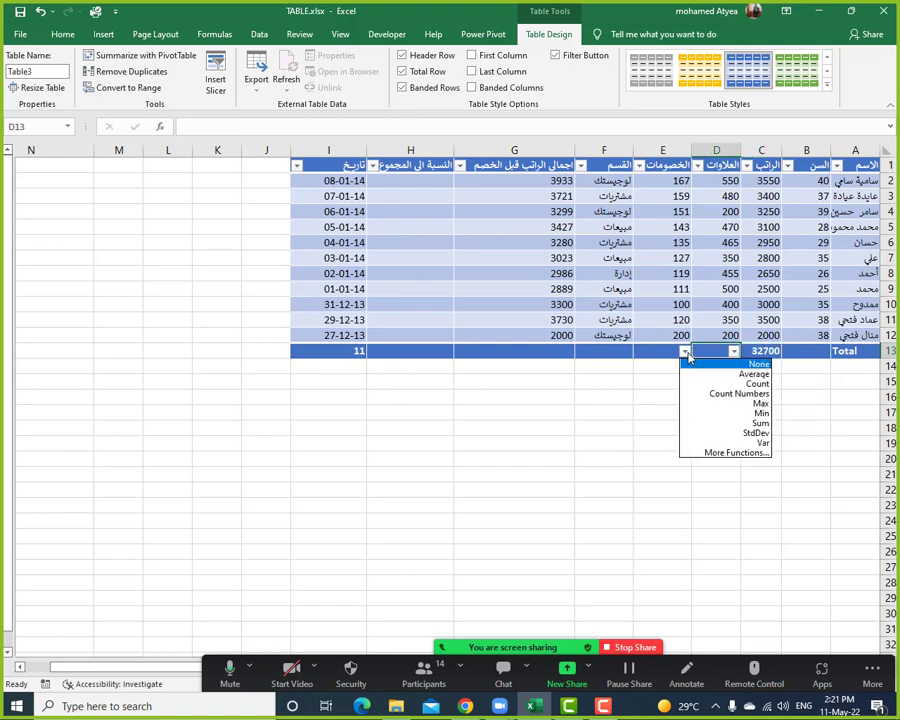
pyautogui.click(741, 404)
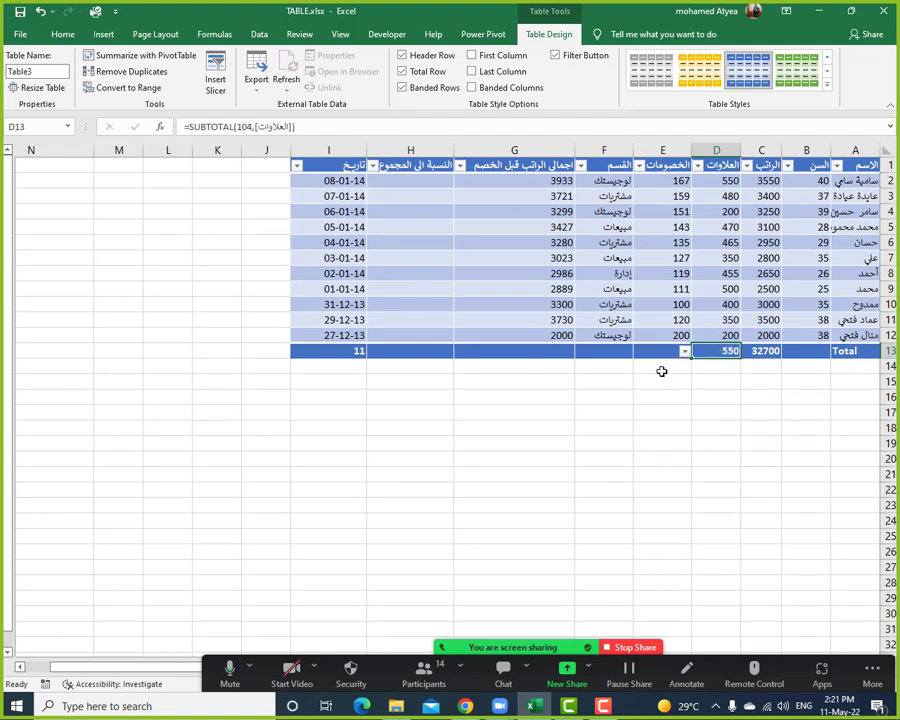
pyautogui.click(606, 350)
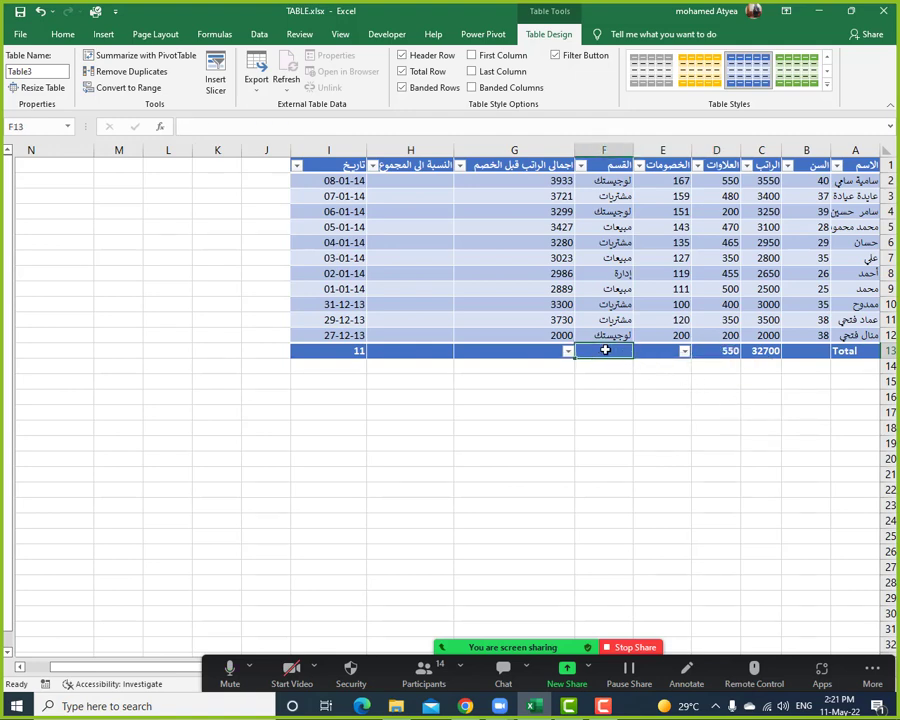
pyautogui.click(568, 351)
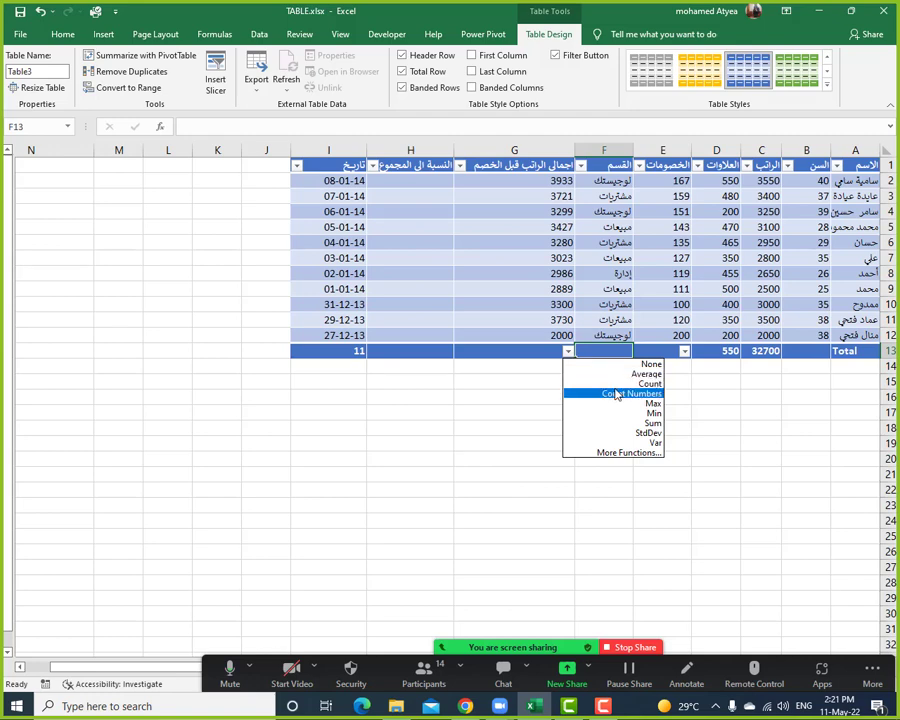
pyautogui.click(628, 384)
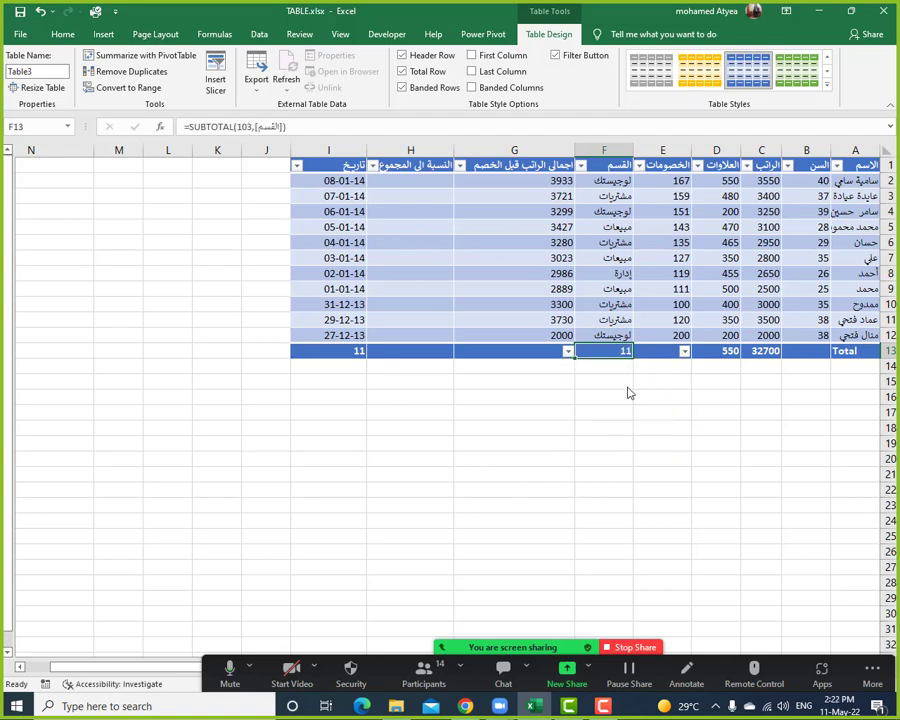
# Set column G's total G13 to Sum, giving 35588.
pyautogui.click(504, 350)
pyautogui.click(444, 349)
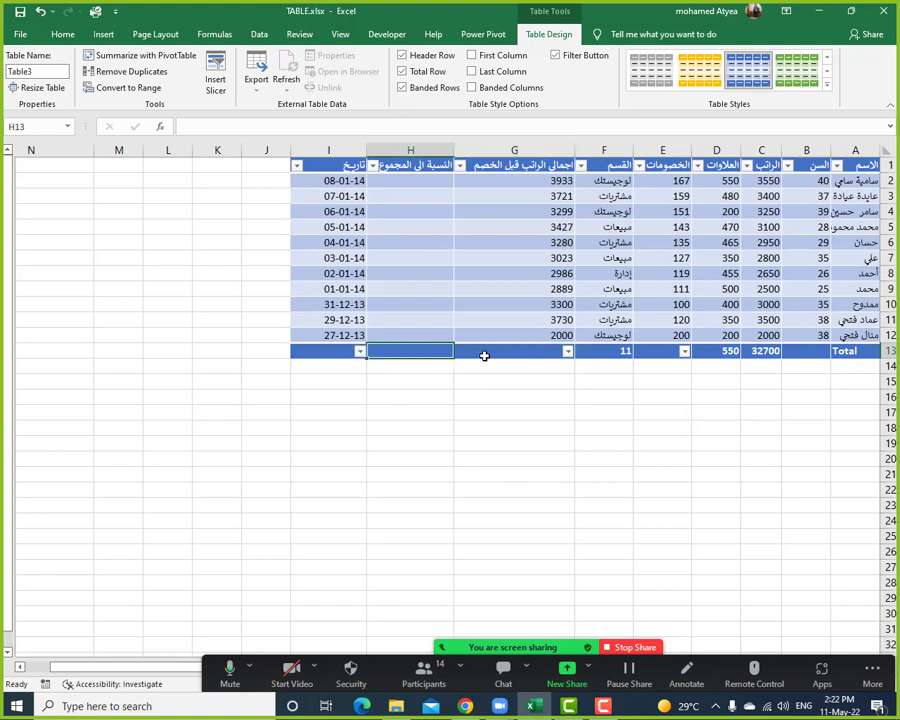
pyautogui.click(482, 354)
pyautogui.click(449, 351)
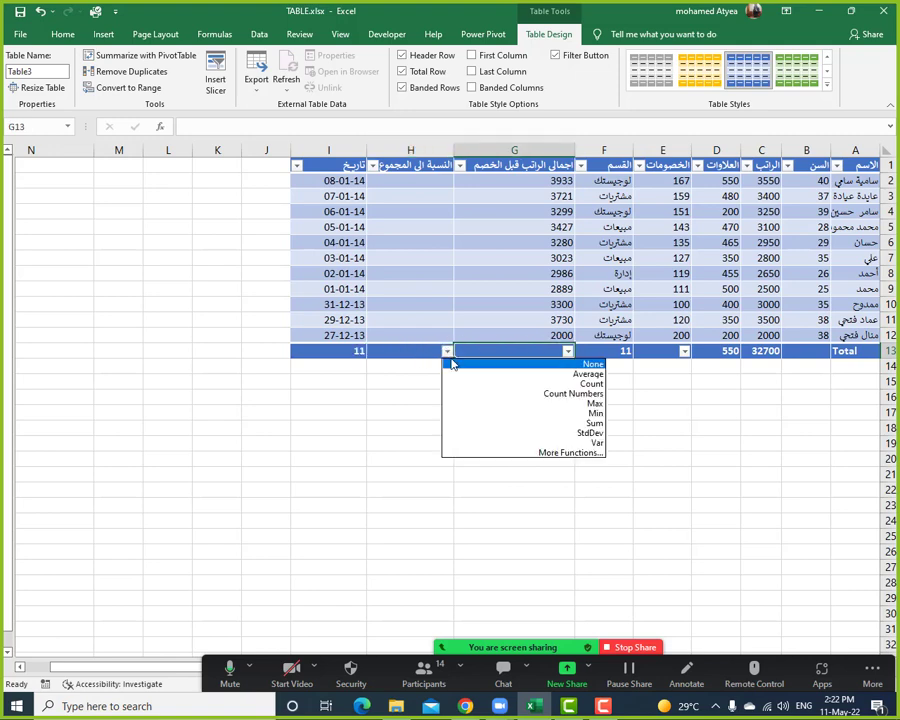
pyautogui.click(548, 423)
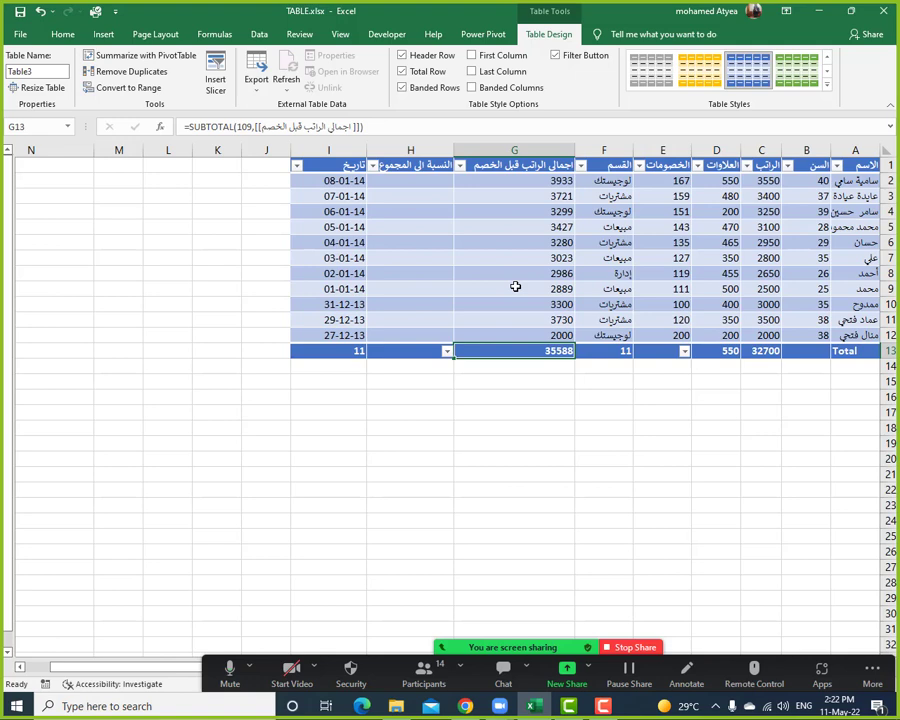
pyautogui.click(518, 273)
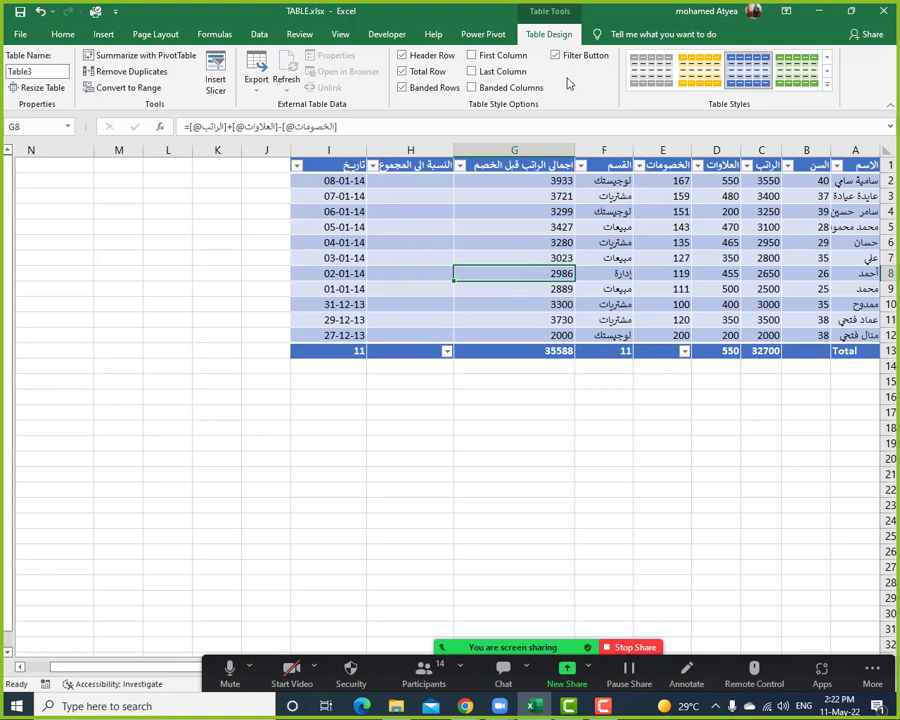
# Toggle the Total Row off and on, then set the deductions total E13 to Average (139.27273).
pyautogui.click(427, 73)
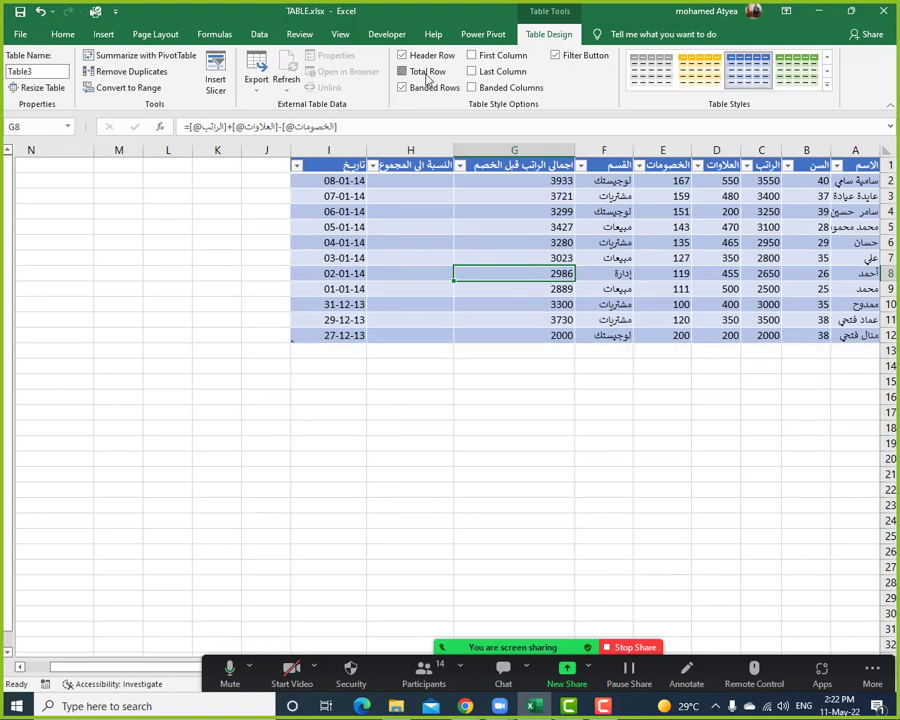
pyautogui.click(427, 74)
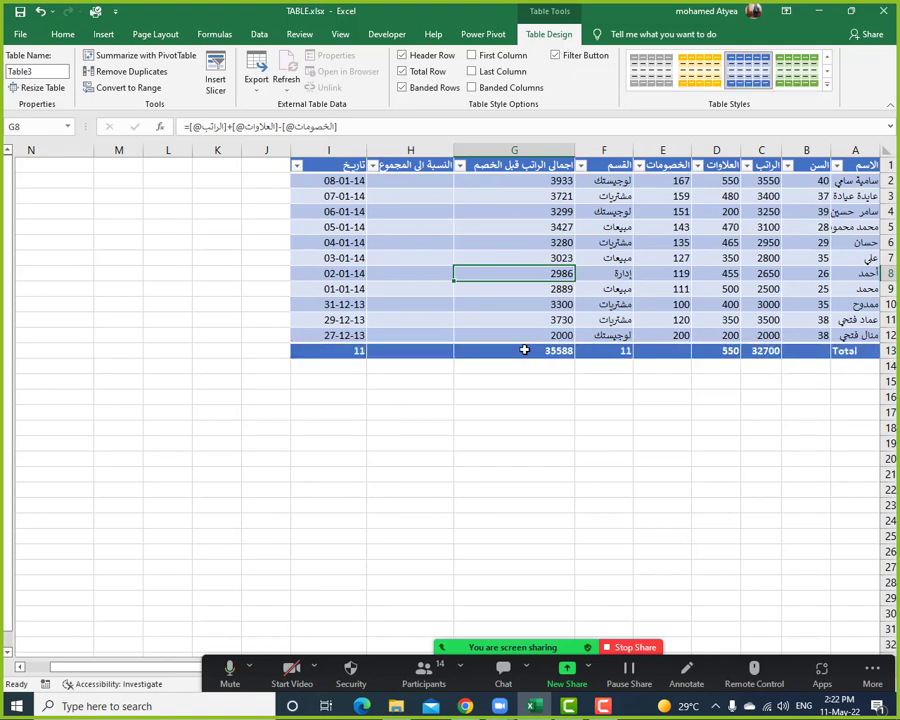
pyautogui.click(670, 353)
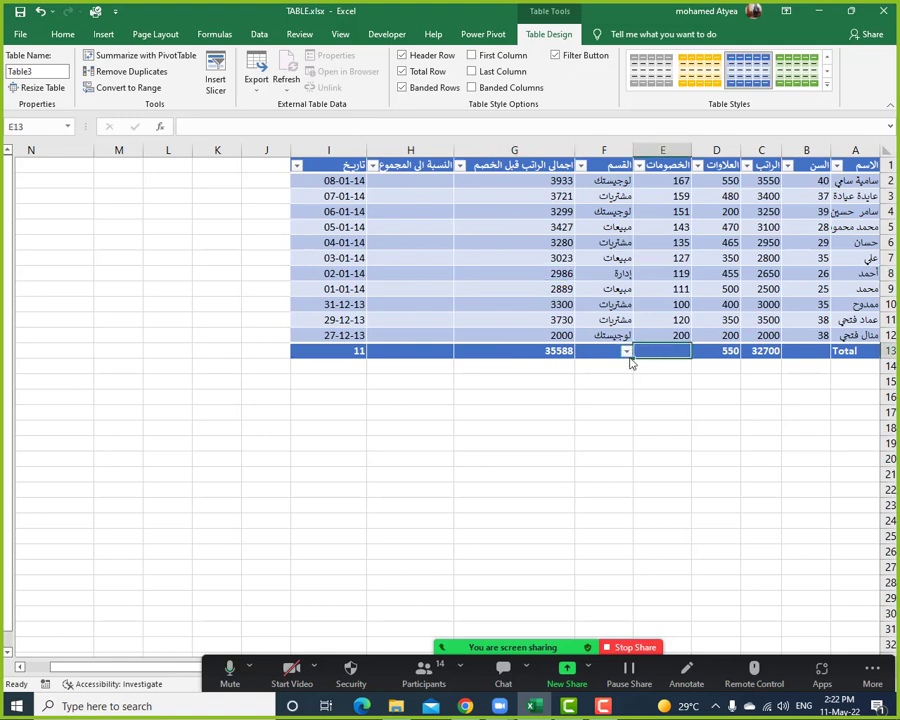
pyautogui.click(627, 352)
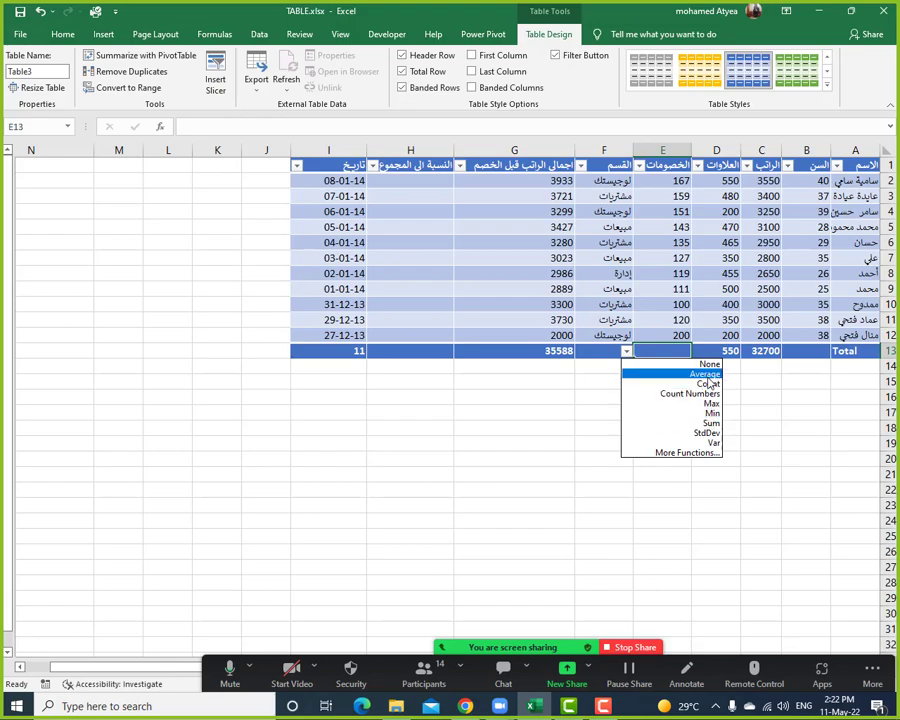
pyautogui.click(707, 377)
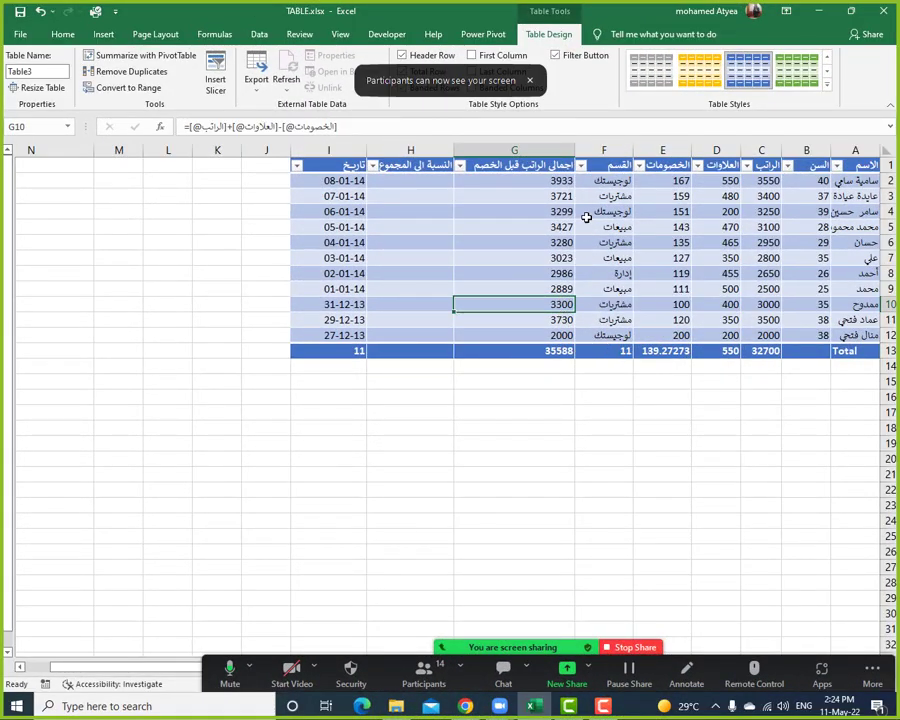
# Reopen the F13 and G13 total functions, leaving Count and Sum unchanged.
pyautogui.click(600, 351)
pyautogui.click(569, 353)
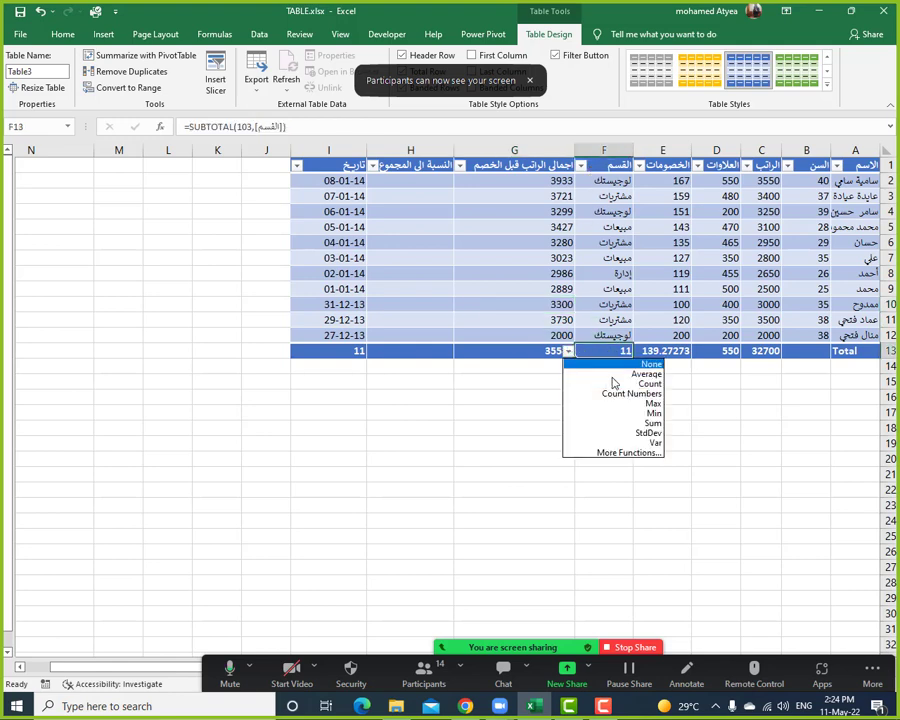
pyautogui.click(614, 381)
pyautogui.click(465, 352)
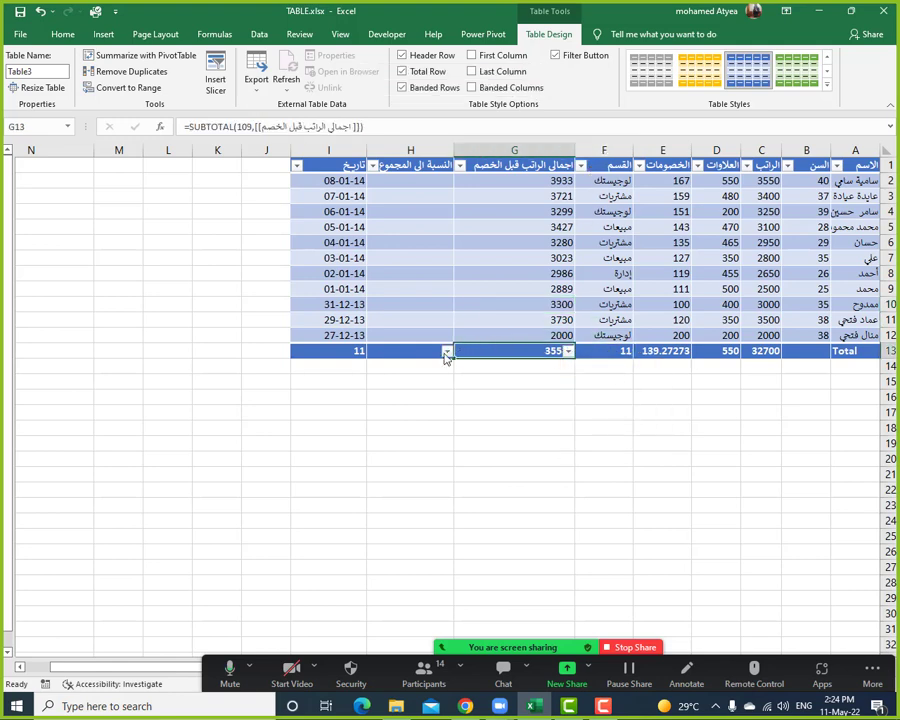
pyautogui.click(447, 351)
pyautogui.click(577, 424)
# Review the department count and the gross salary total formula in the Total row.
pyautogui.click(612, 351)
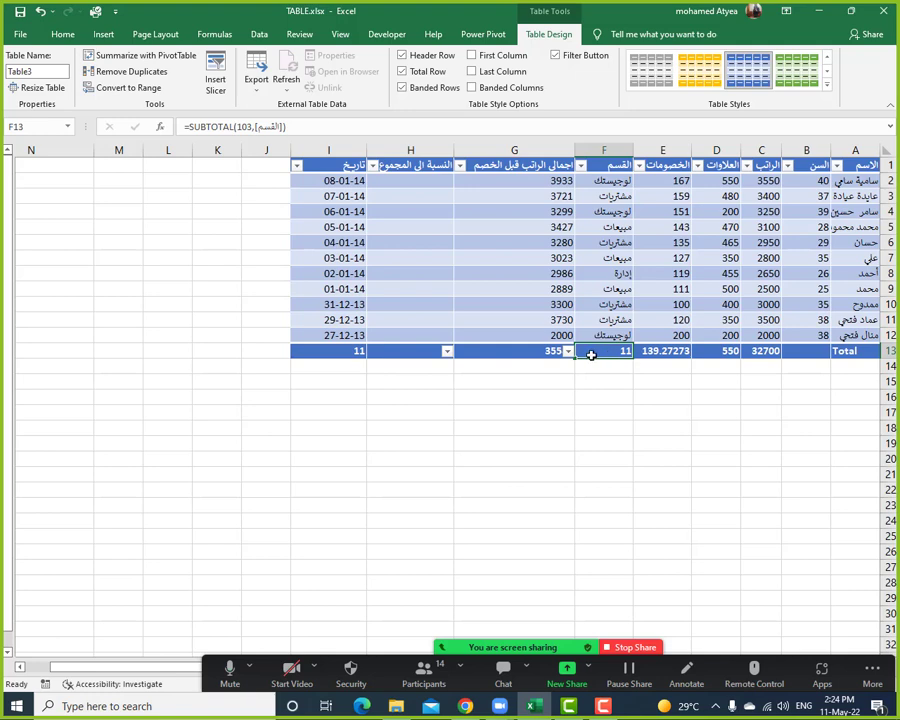
pyautogui.click(478, 320)
pyautogui.click(611, 352)
pyautogui.click(558, 350)
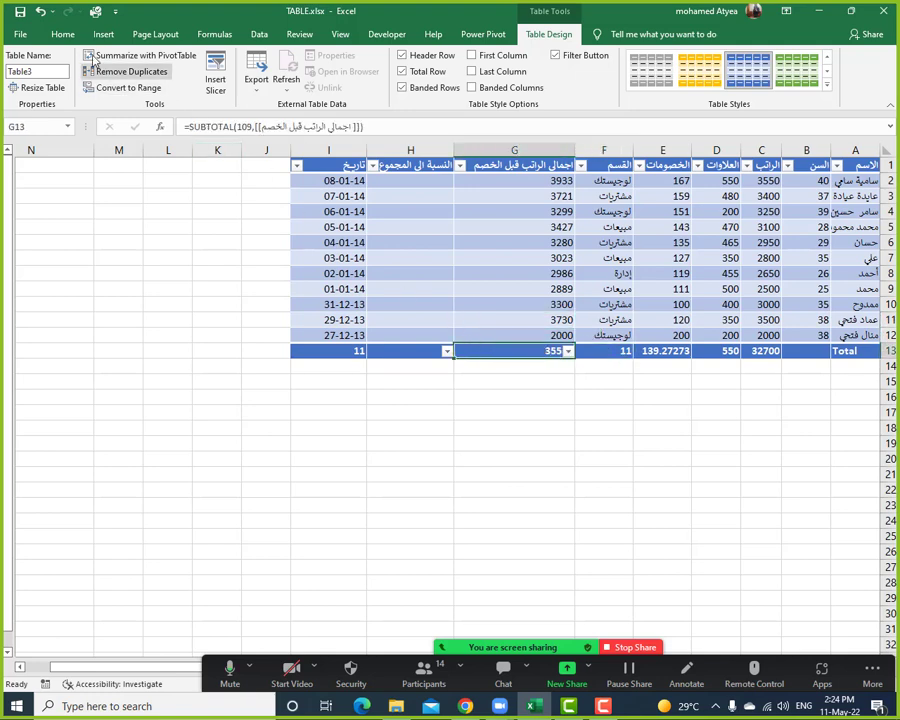
pyautogui.click(72, 37)
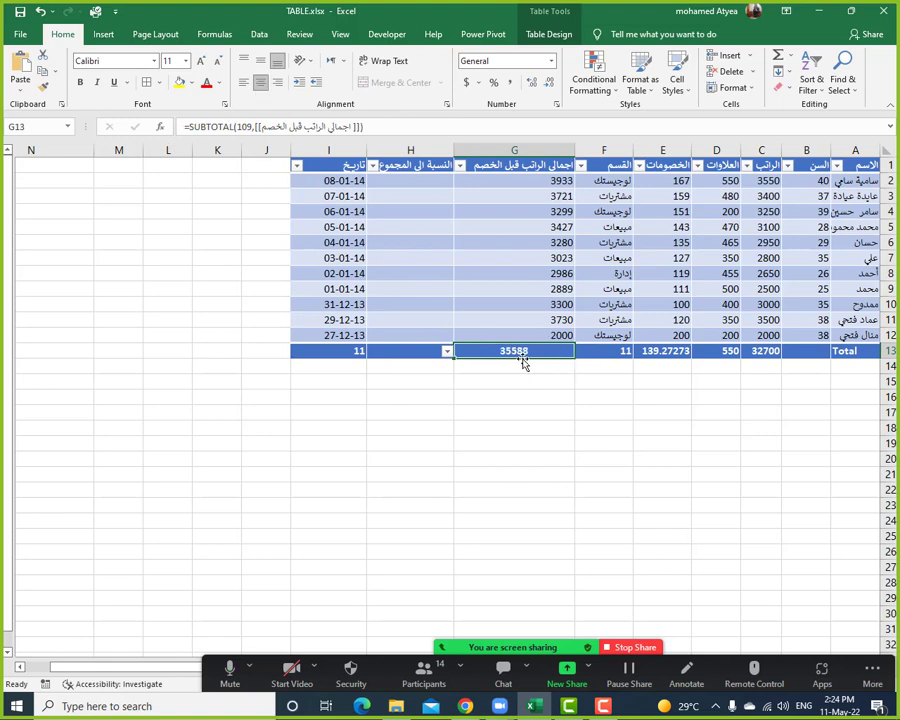
pyautogui.click(592, 352)
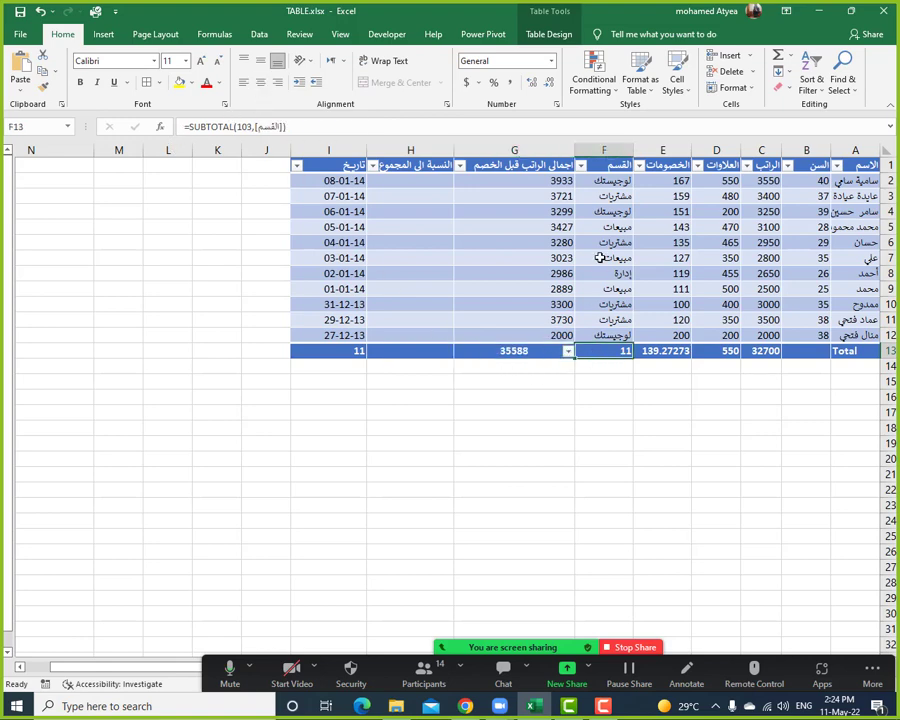
# Filter the القسم column to show only the مبيعات and لوجيستك departments.
pyautogui.click(603, 257)
pyautogui.click(580, 166)
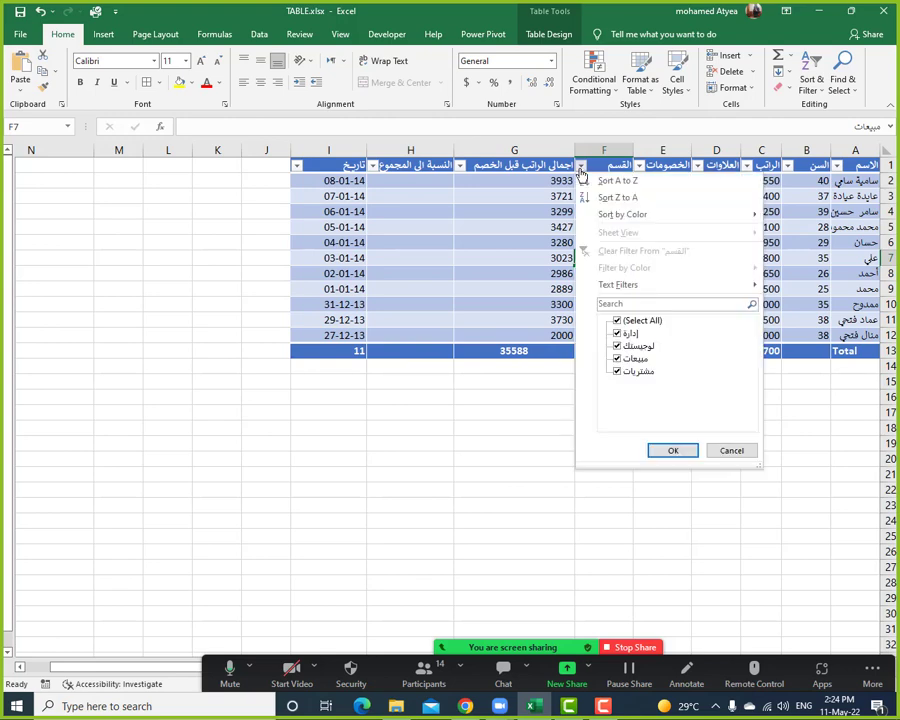
pyautogui.click(617, 321)
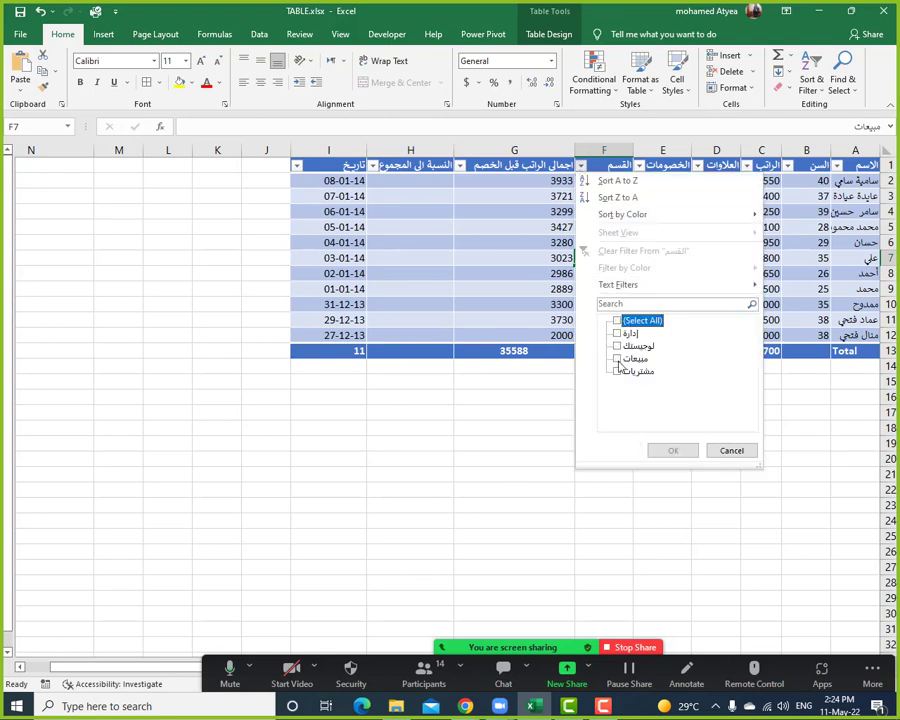
pyautogui.click(617, 358)
pyautogui.click(617, 346)
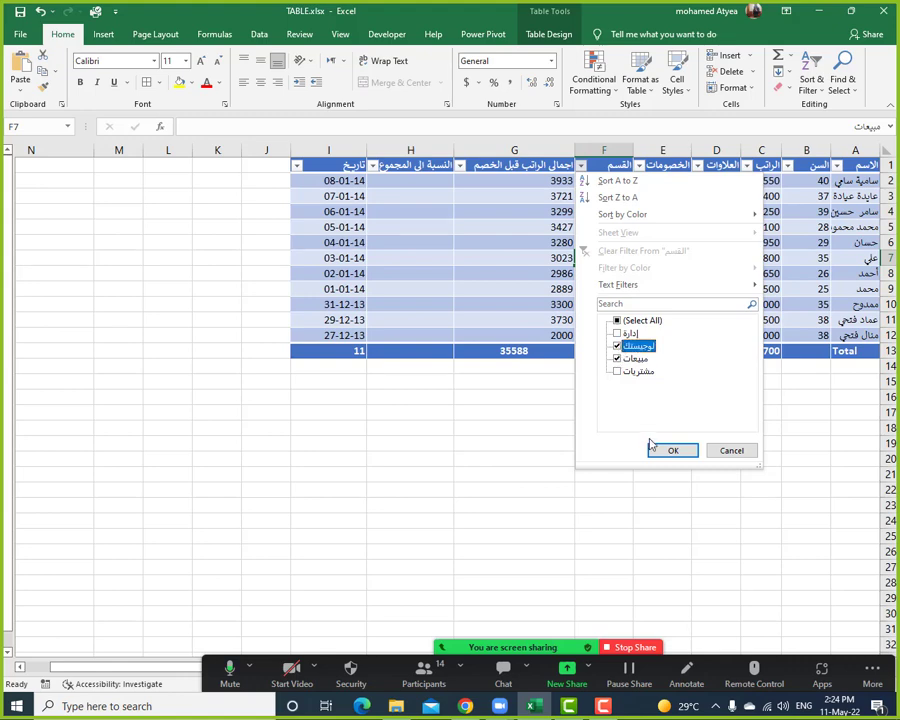
pyautogui.click(657, 449)
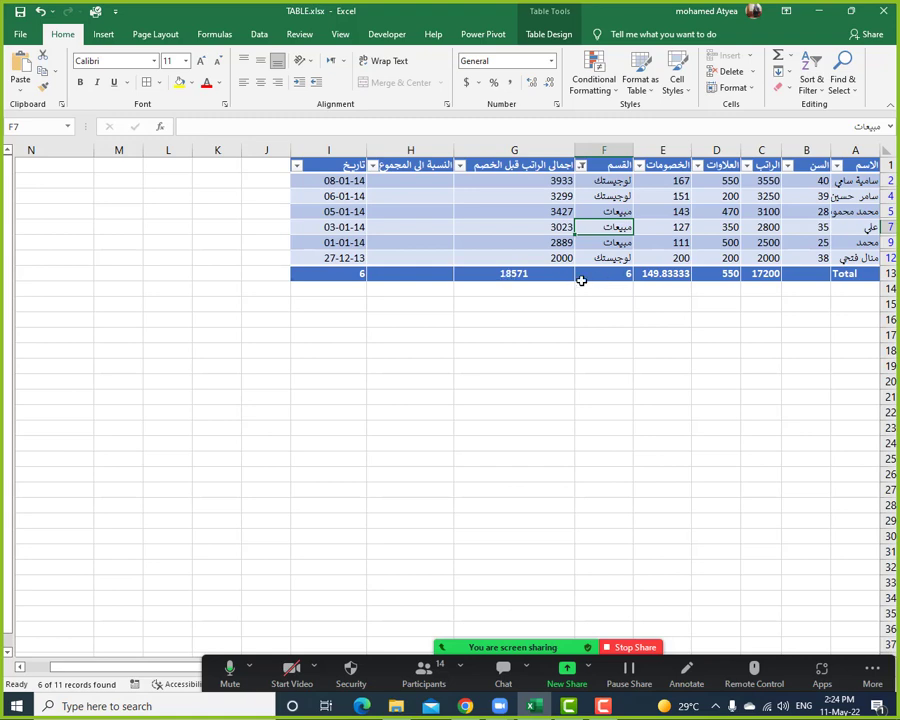
# Change the القسم filter to only مشتريات, leaving 4 records totalling 14031.
pyautogui.click(581, 165)
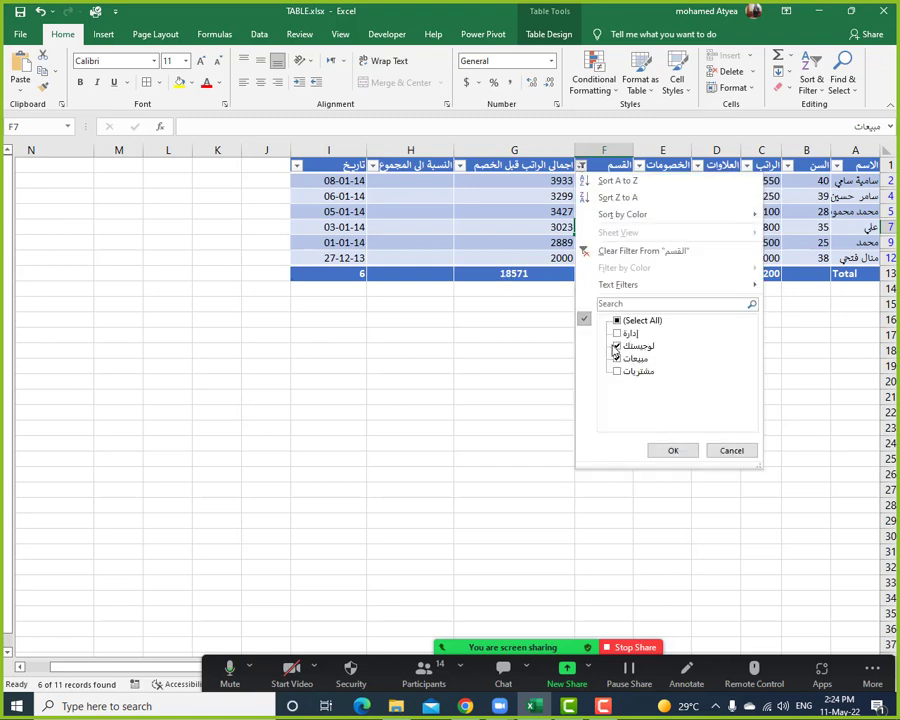
pyautogui.click(617, 346)
pyautogui.click(617, 358)
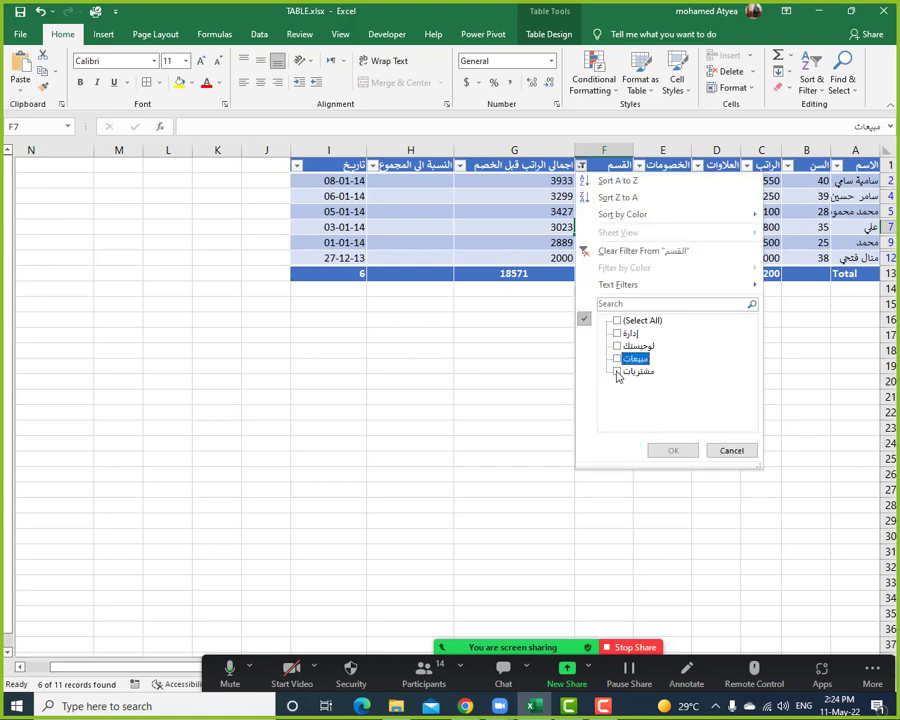
pyautogui.click(617, 371)
pyautogui.click(671, 451)
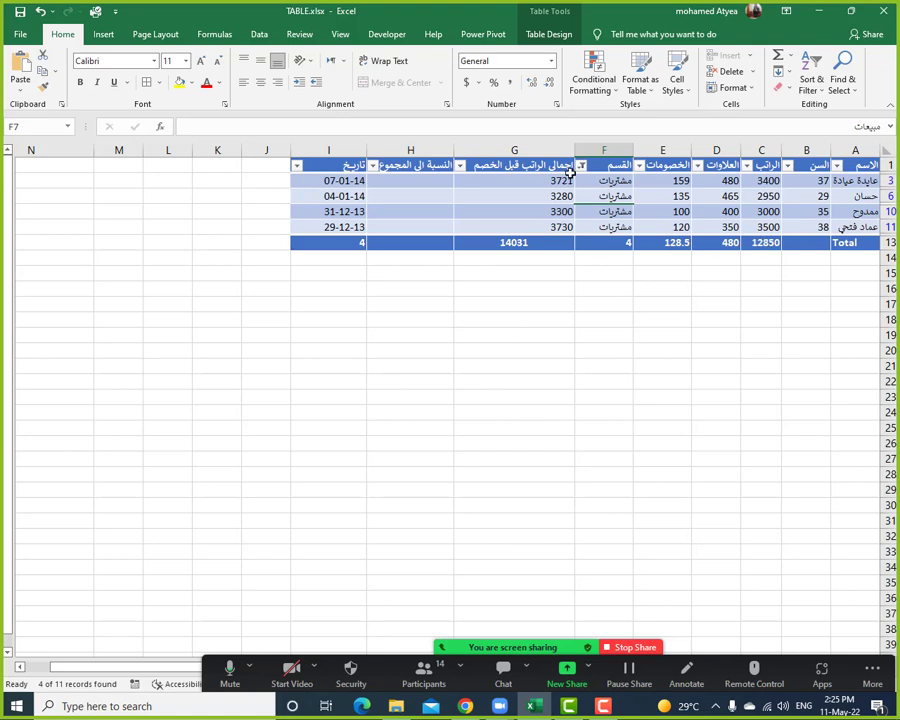
pyautogui.click(580, 166)
# Clear the القسم filter so all 11 employees show, then review department cells.
pyautogui.click(606, 252)
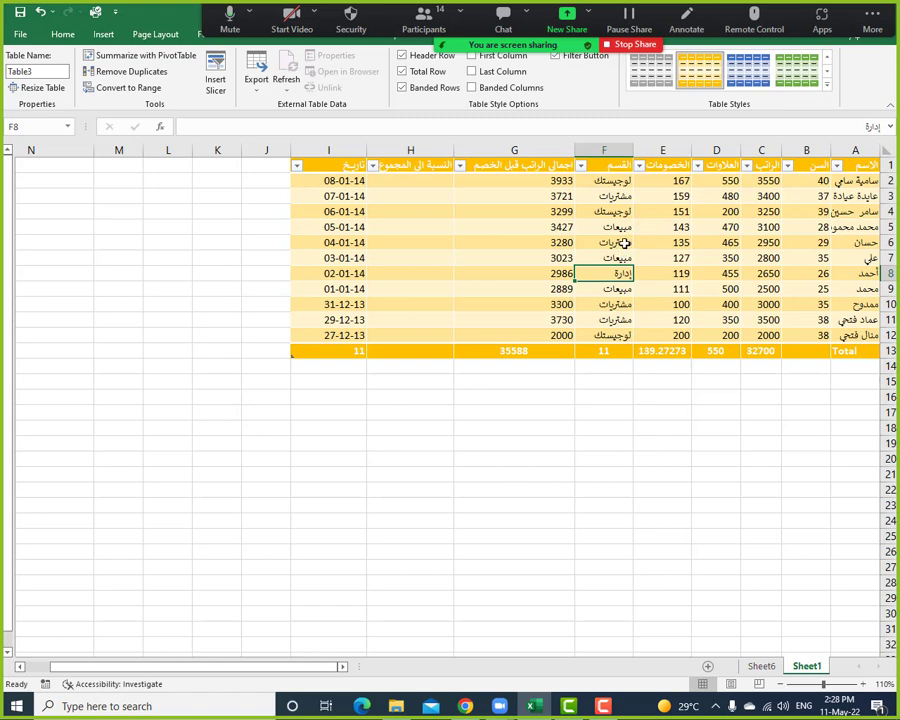
pyautogui.click(624, 243)
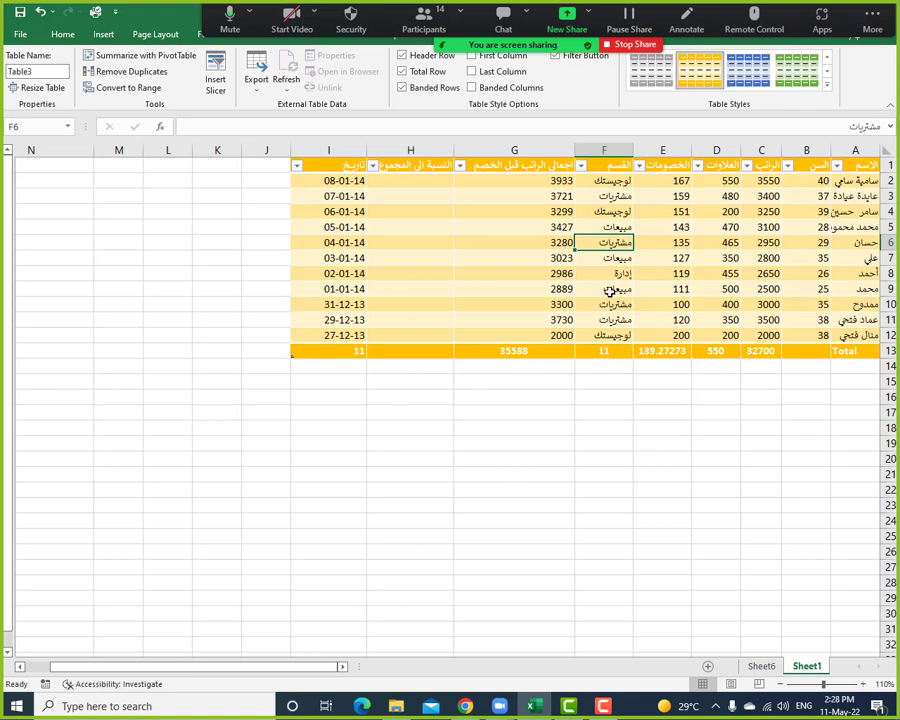
pyautogui.click(610, 290)
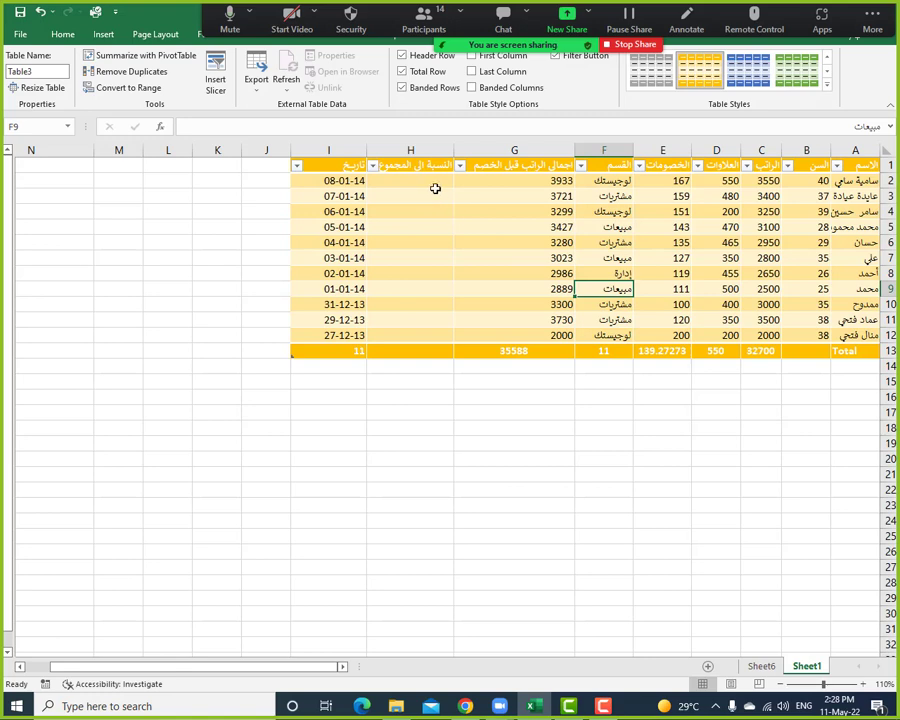
# Enter an H2 formula dividing each gross salary by the Total Row sum, then format column H as percentages.
pyautogui.click(434, 186)
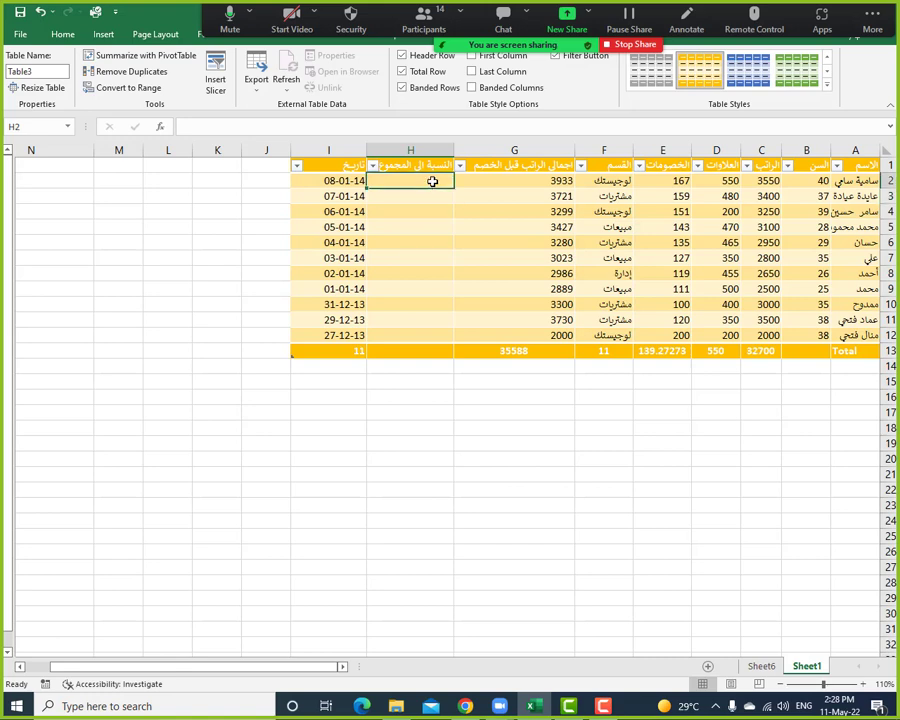
pyautogui.click(500, 181)
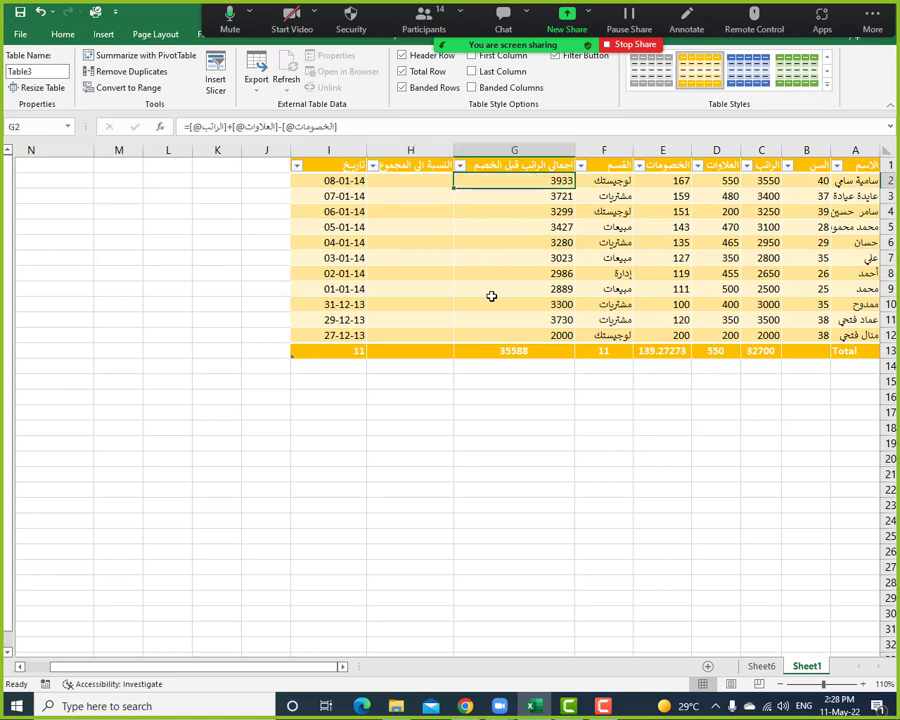
pyautogui.click(415, 183)
pyautogui.write('=')
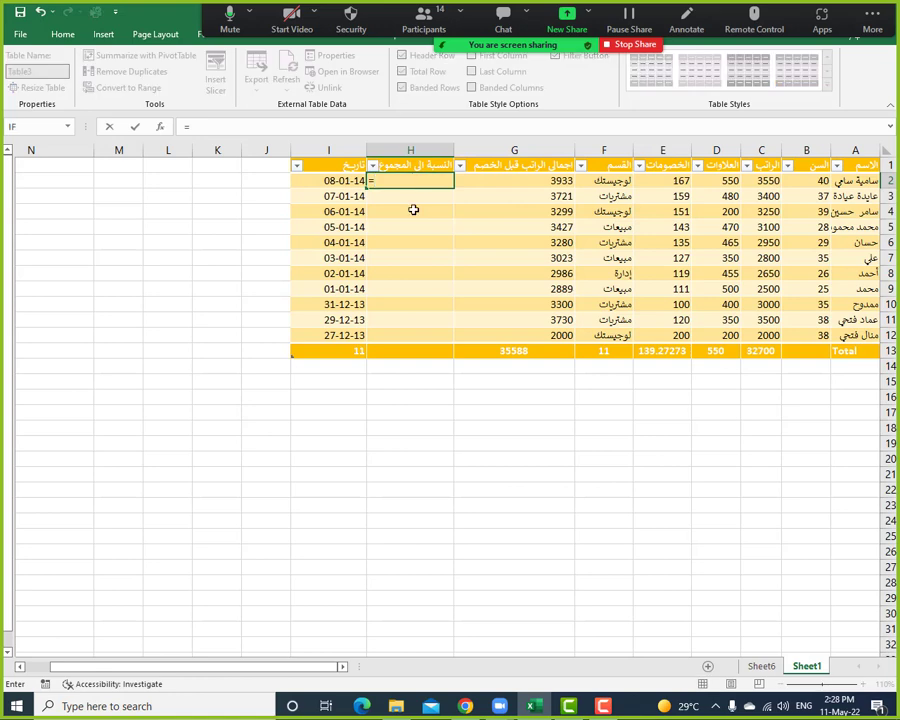
pyautogui.click(533, 183)
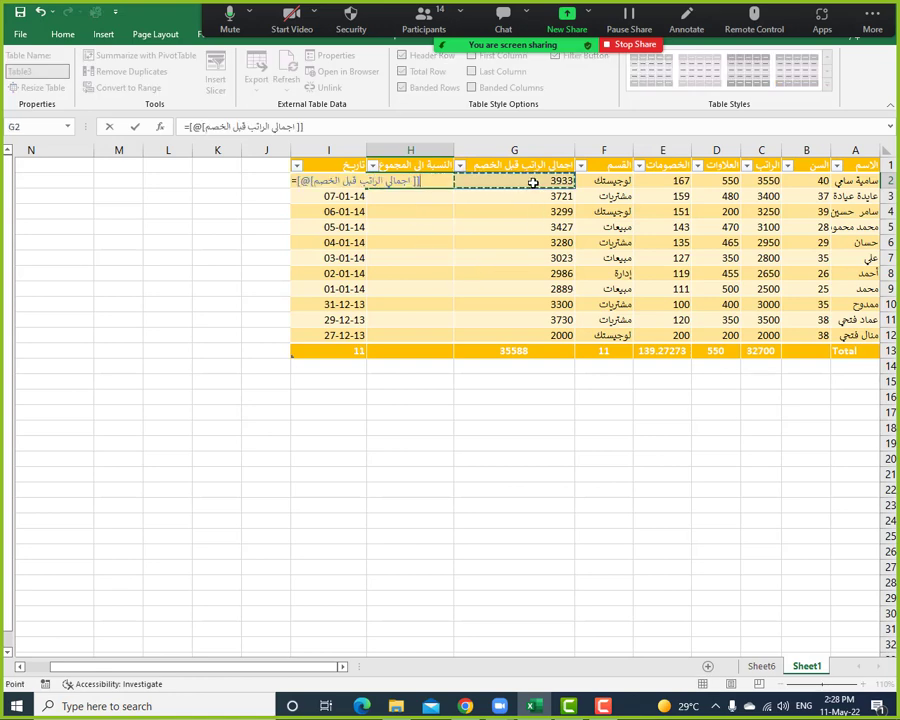
pyautogui.write('/')
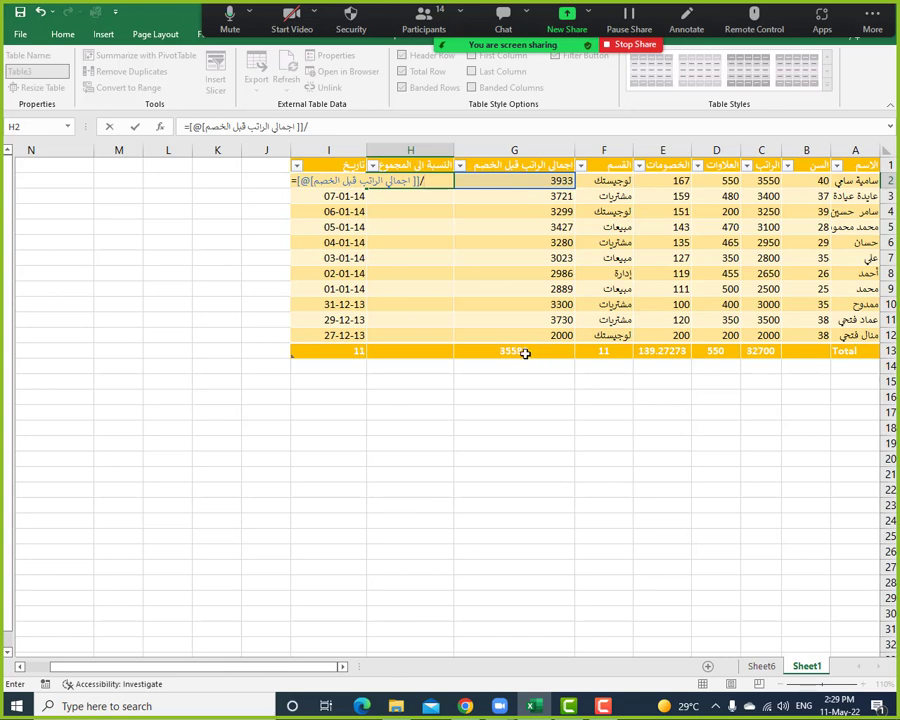
pyautogui.click(526, 353)
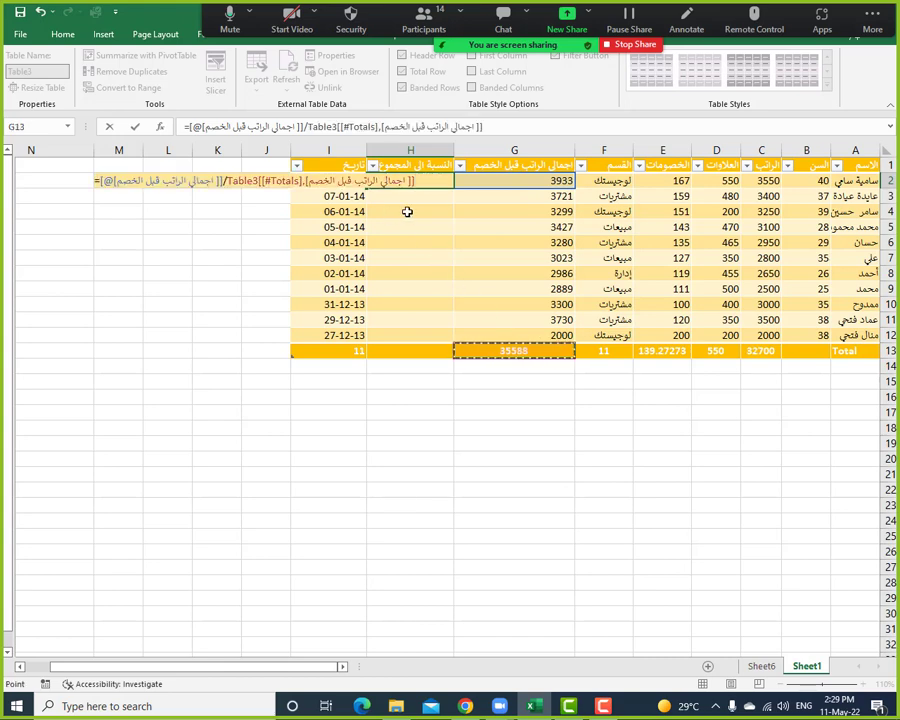
pyautogui.press('Return')
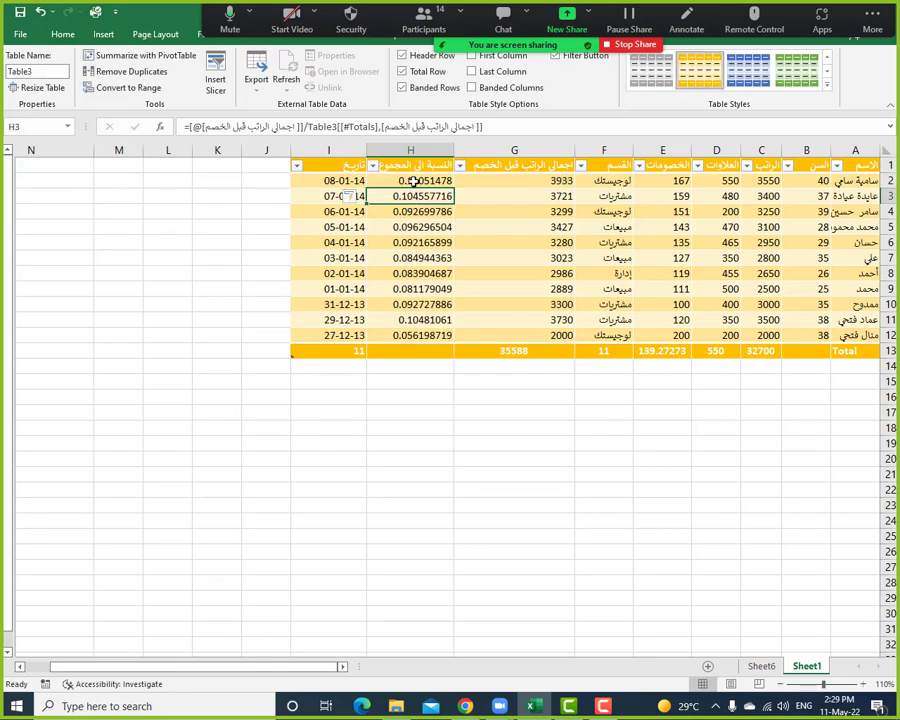
pyautogui.moveTo(414, 181); pyautogui.dragTo(418, 335)
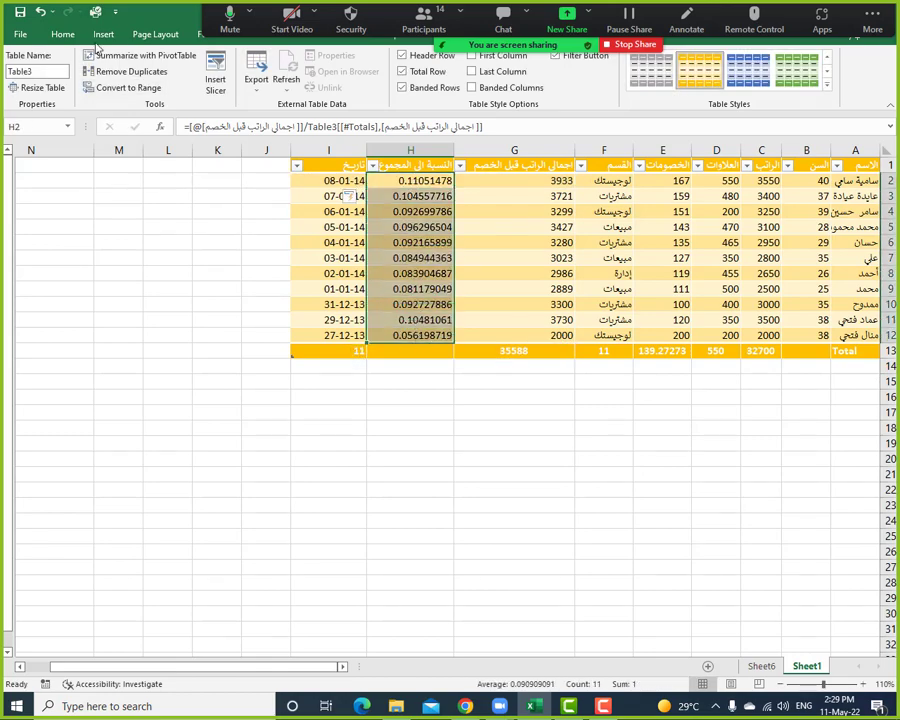
pyautogui.click(62, 34)
pyautogui.hotkey('ctrl', 'shift', '5')
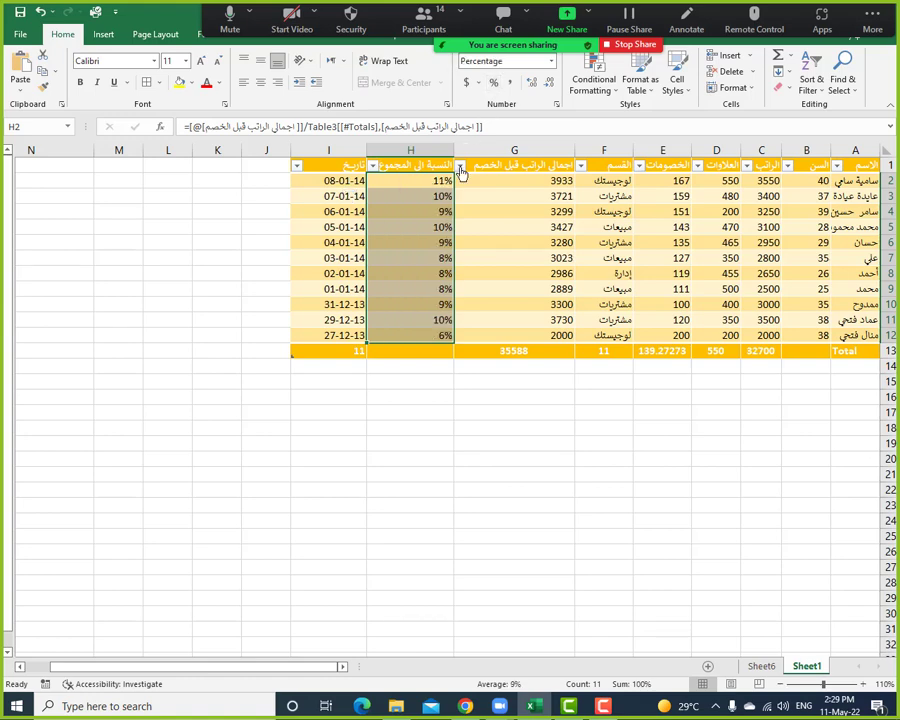
# Clear column H and re-enter the share-of-total formula, giving values from 11% down to 6%.
pyautogui.press('Delete')
pyautogui.click(411, 183)
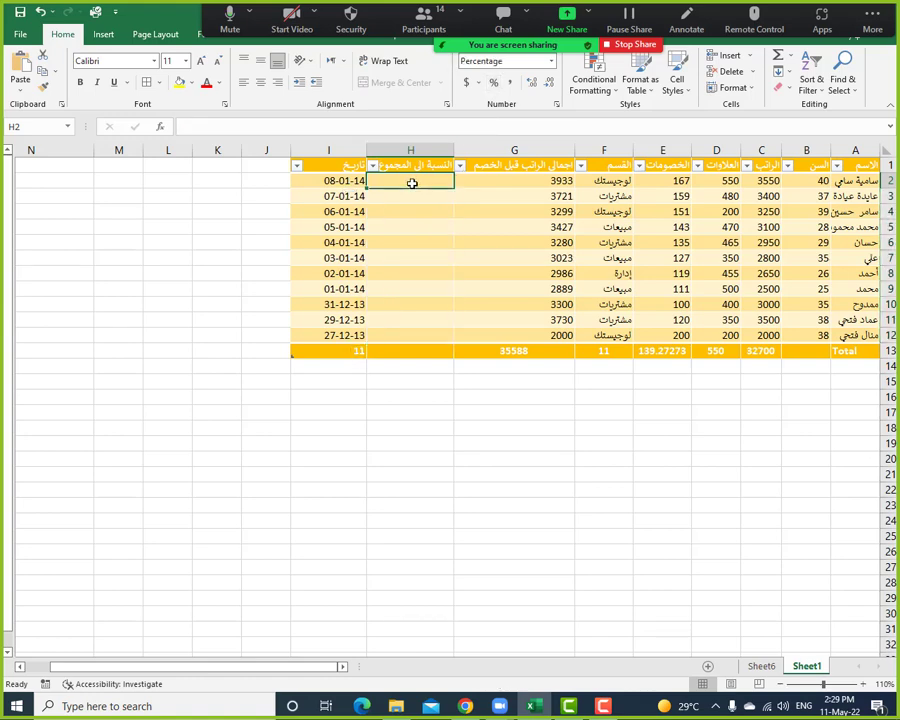
pyautogui.write('=')
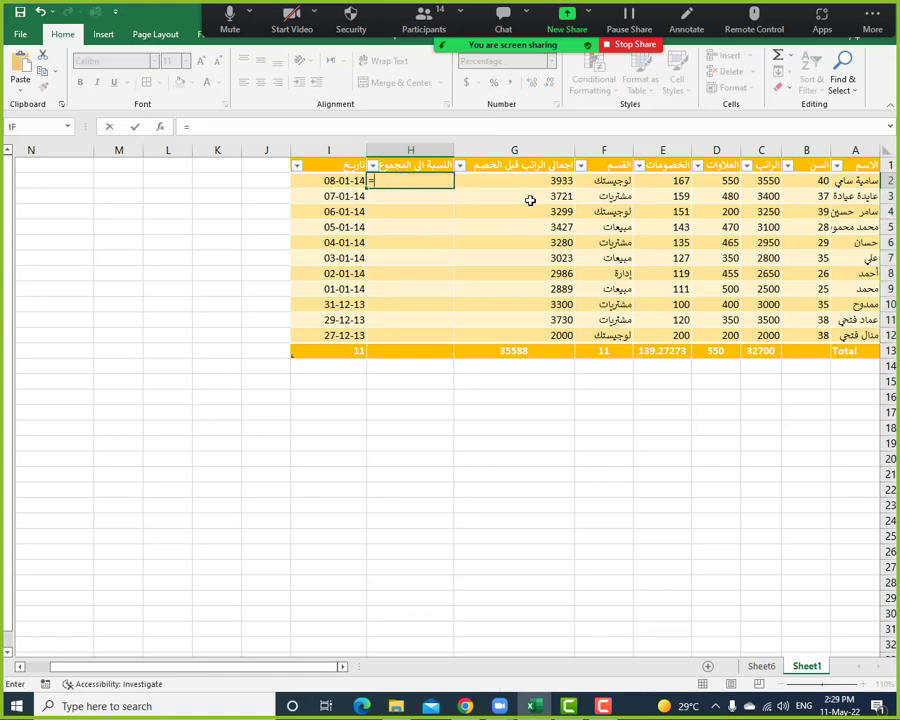
pyautogui.click(530, 180)
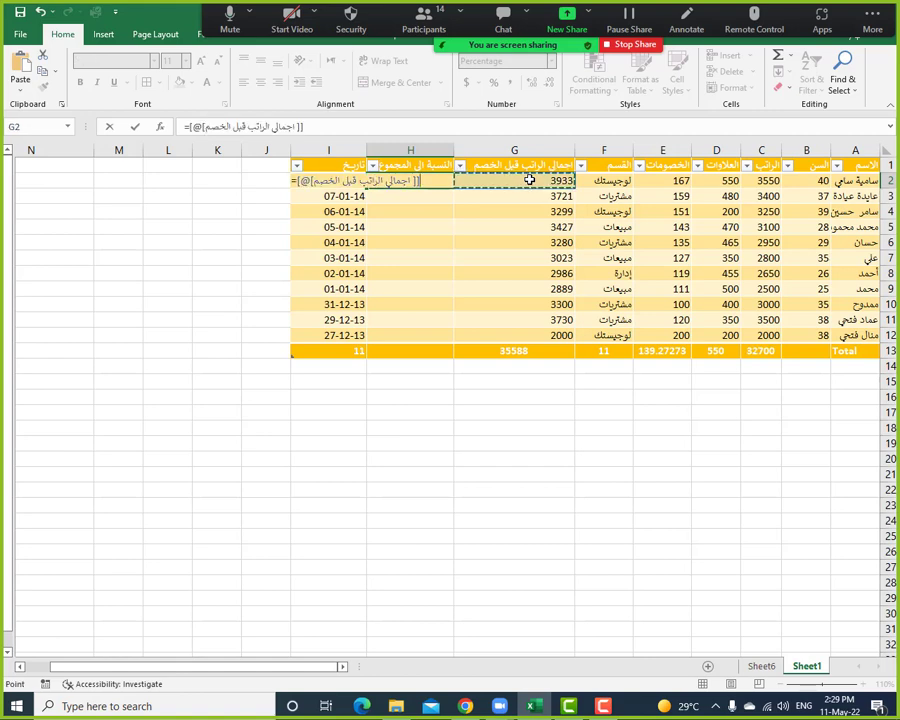
pyautogui.write('/')
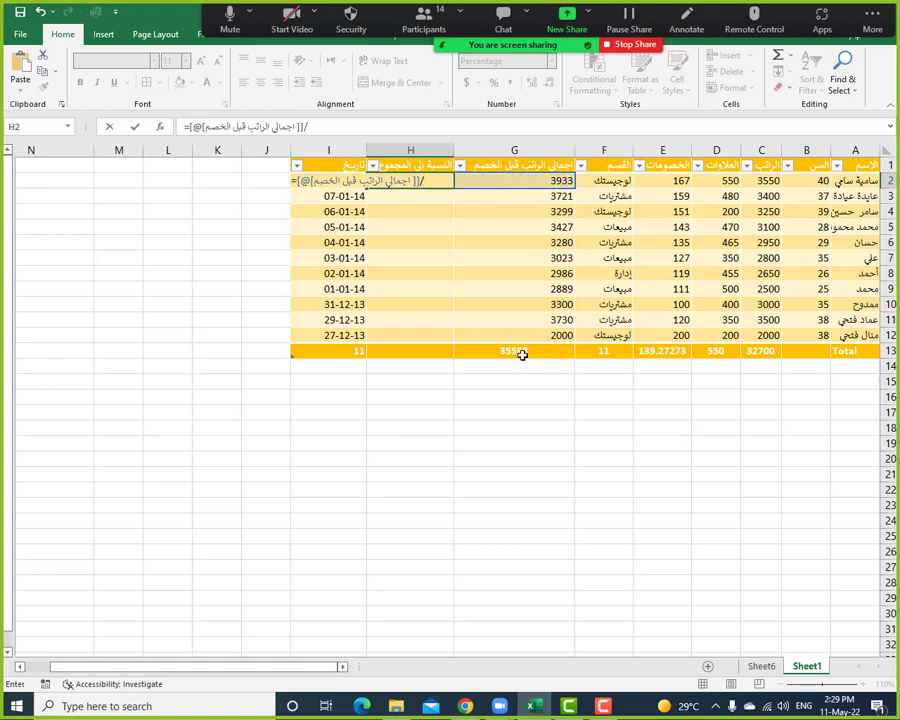
pyautogui.click(522, 354)
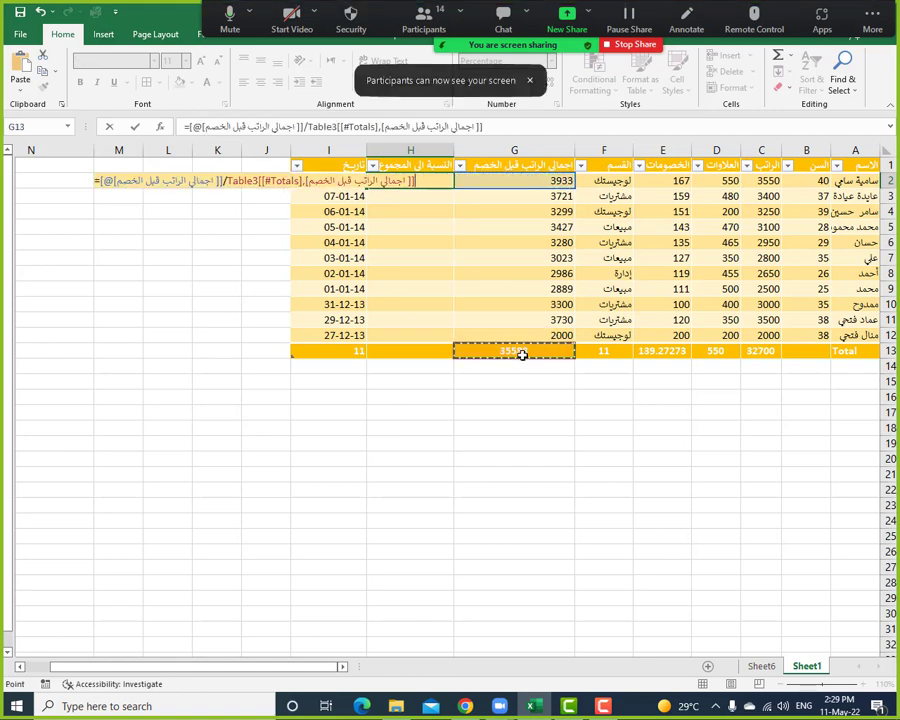
pyautogui.press('Return')
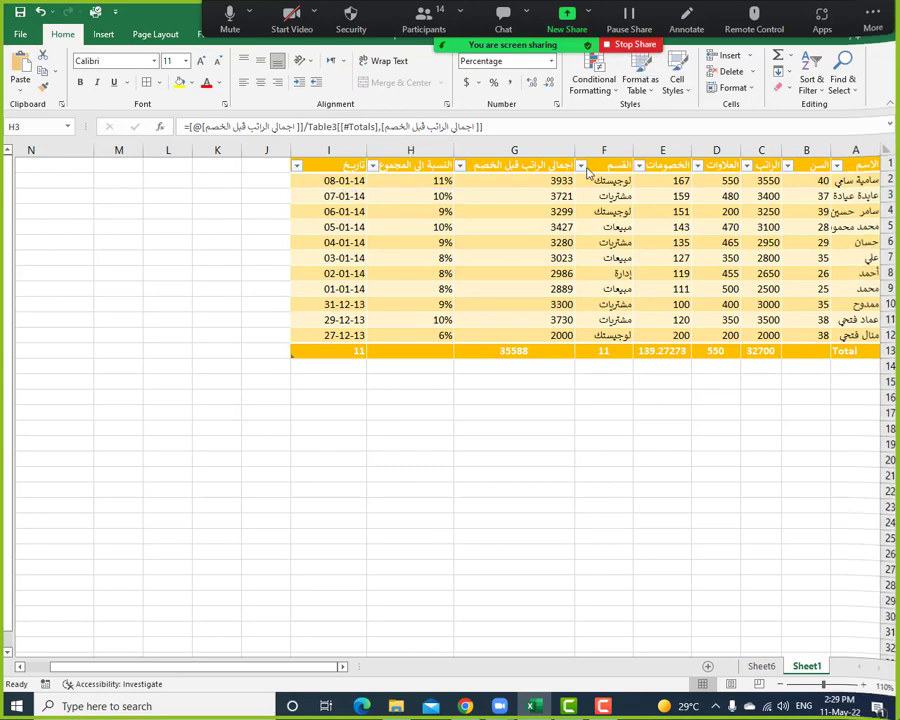
pyautogui.click(616, 288)
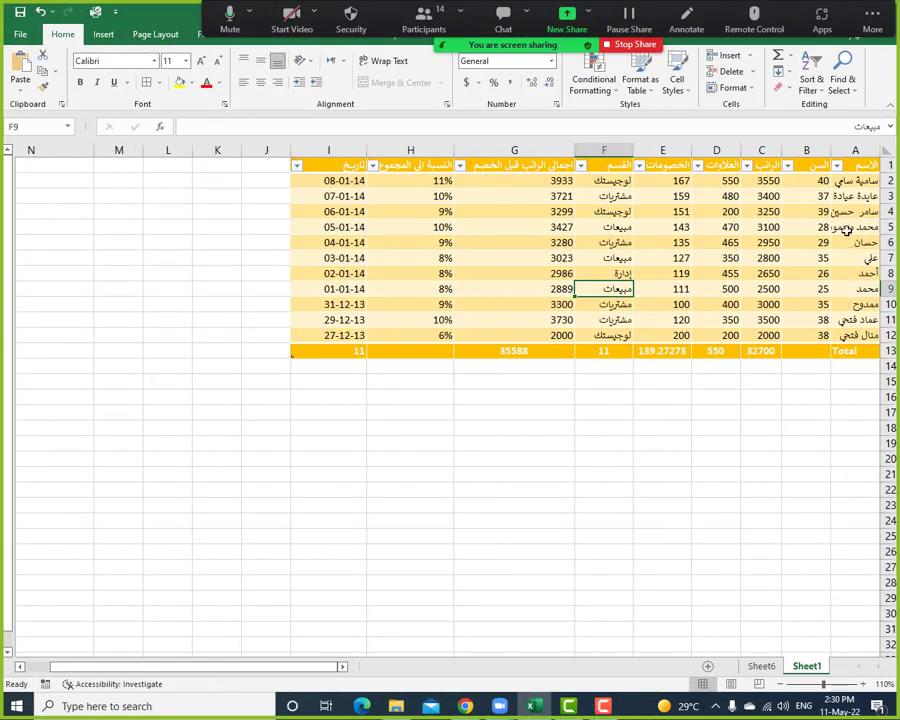
# Run Remove Duplicates on Table3 with all columns checked, finding no duplicate rows.
pyautogui.moveTo(856, 181)
pyautogui.mouseDown()
pyautogui.moveTo(449, 234)
pyautogui.moveTo(351, 315)
pyautogui.moveTo(321, 343)
pyautogui.moveTo(340, 660)
pyautogui.mouseUp()
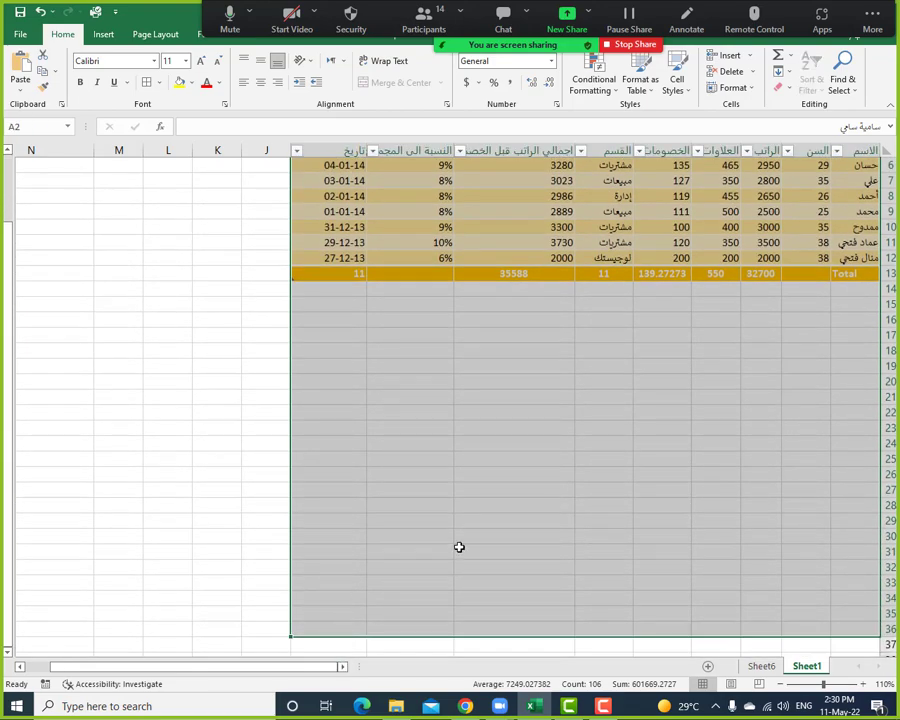
pyautogui.scroll(2, 717, 407)
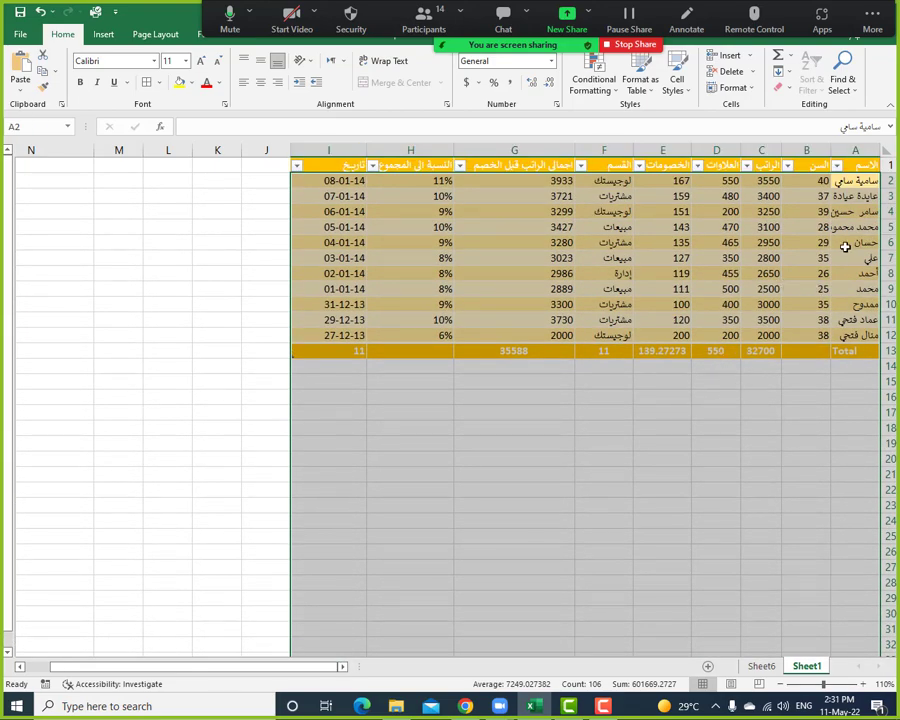
pyautogui.click(666, 272)
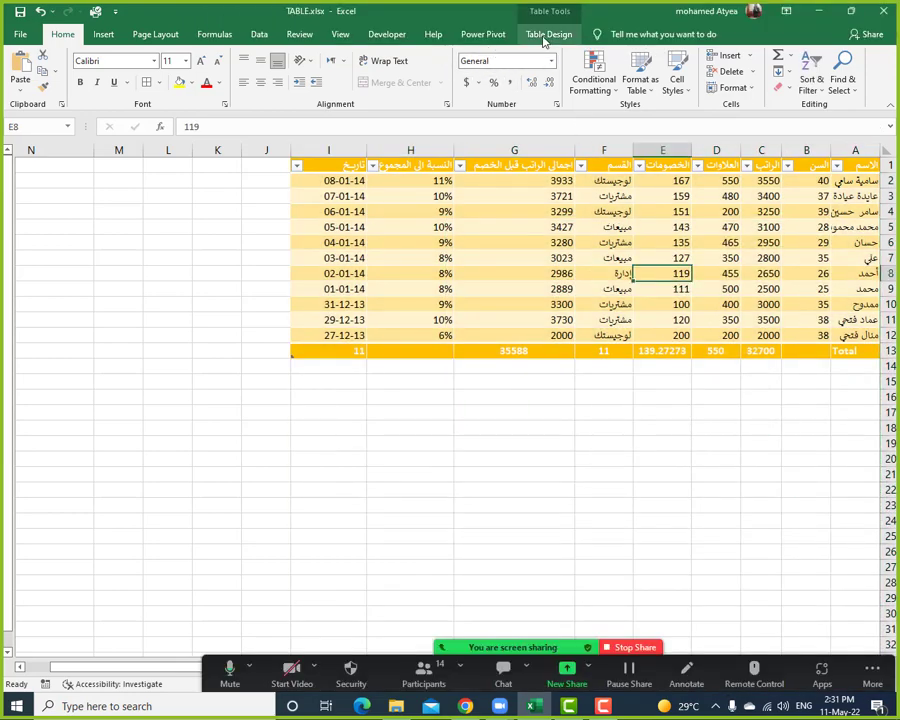
pyautogui.click(548, 34)
pyautogui.click(604, 227)
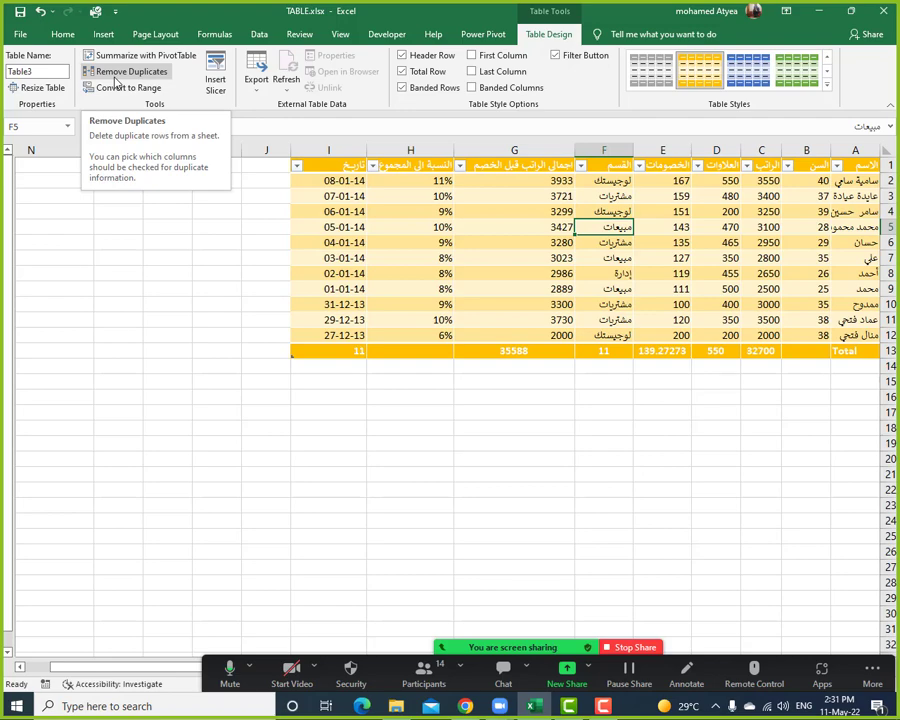
pyautogui.click(117, 78)
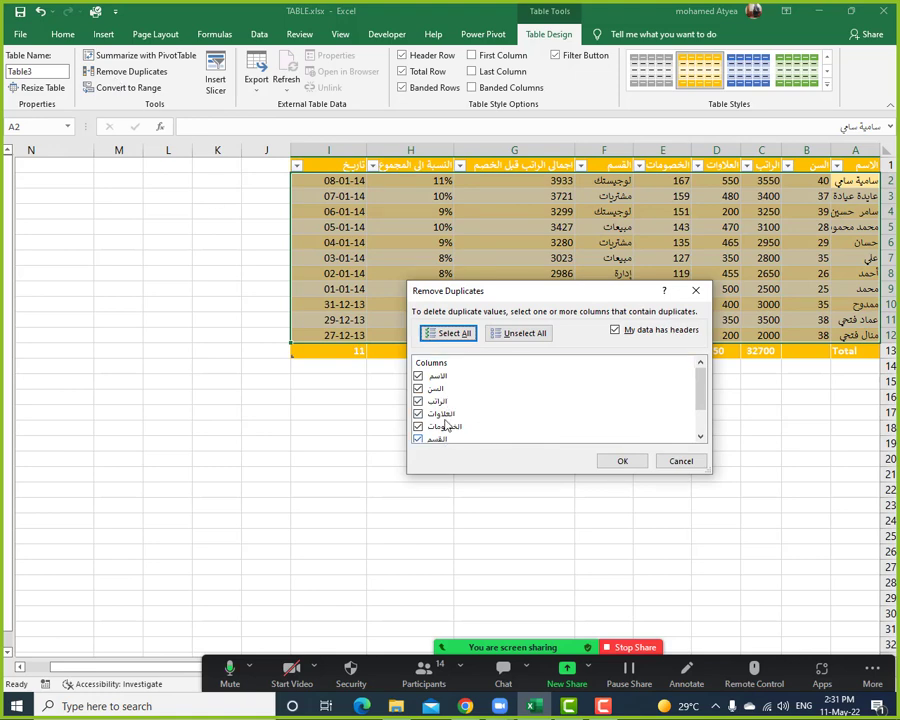
pyautogui.scroll(-2, 446, 428)
pyautogui.scroll(2, 425, 415)
pyautogui.click(622, 461)
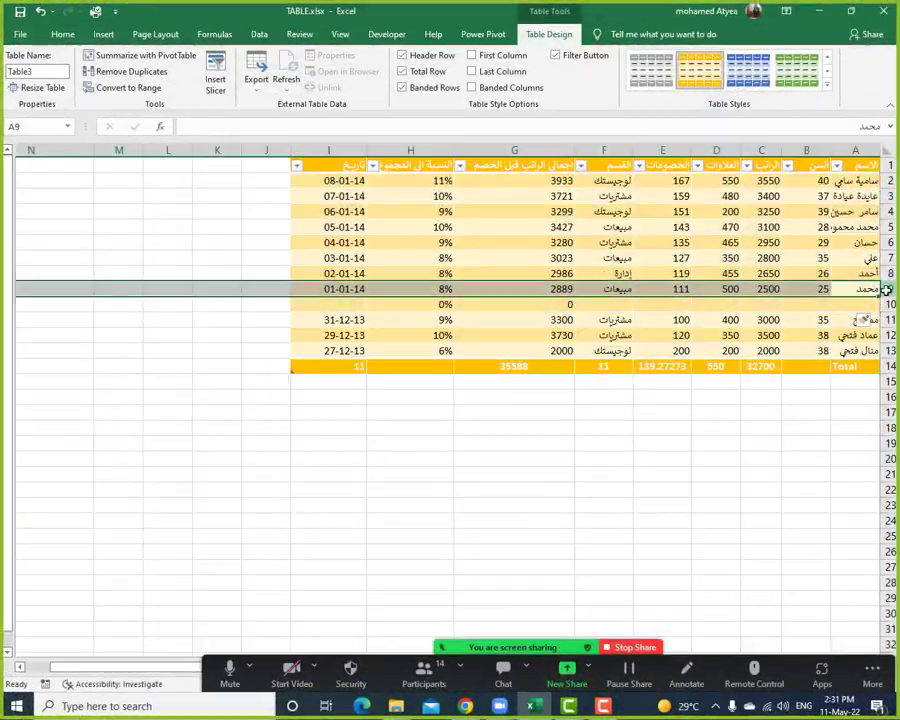
# Paste a copy of row 9's employee record into the empty row 10.
pyautogui.hotkey('ctrl', 'c')
pyautogui.click(888, 304)
pyautogui.hotkey('ctrl', 'v')
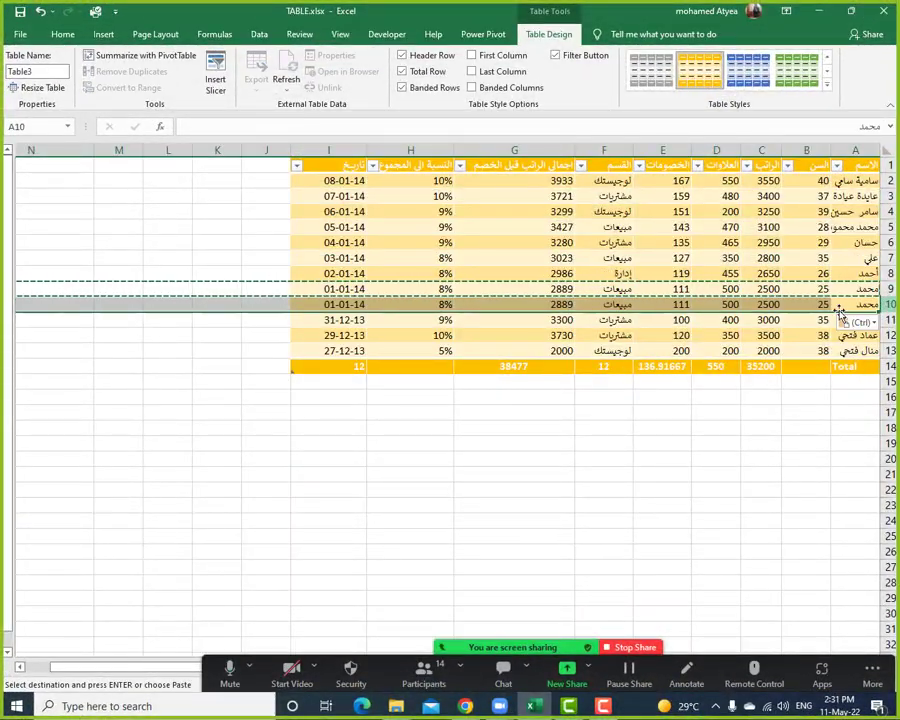
pyautogui.press('Escape')
pyautogui.click(765, 227)
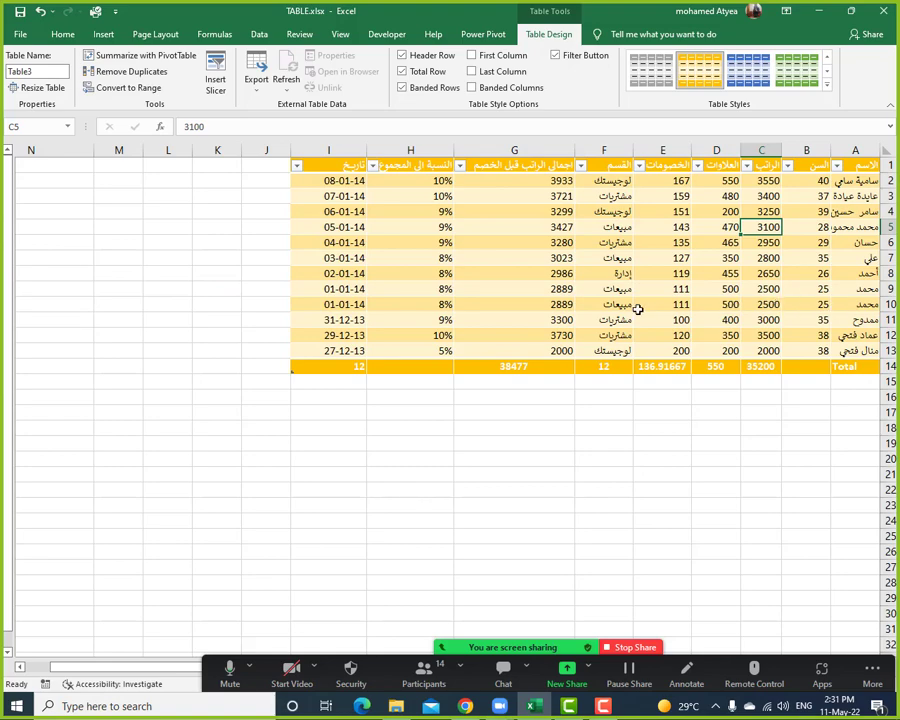
# Remove the duplicated record with Remove Duplicates, leaving 11 unique employees.
pyautogui.click(135, 71)
pyautogui.click(618, 461)
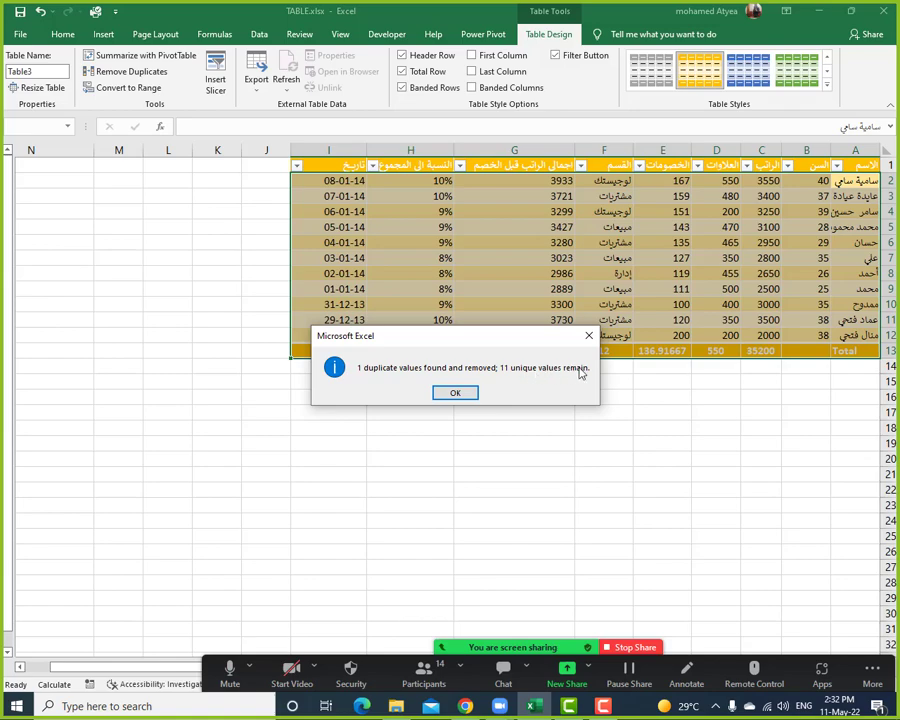
pyautogui.click(466, 393)
pyautogui.click(581, 286)
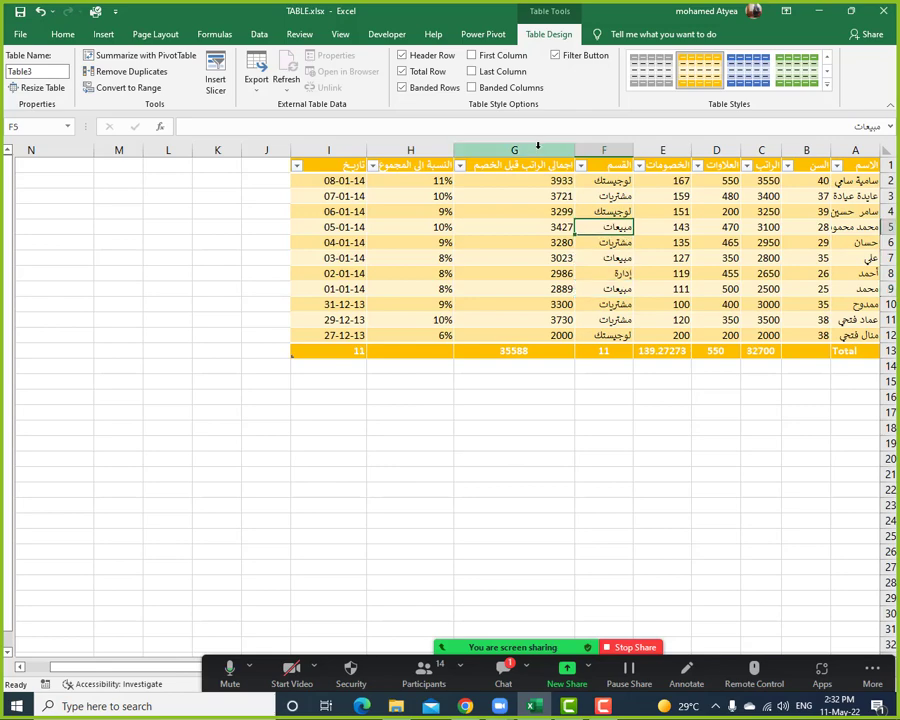
# Insert an empty Column1 into the table at column G.
pyautogui.rightClick(540, 152)
pyautogui.click(576, 246)
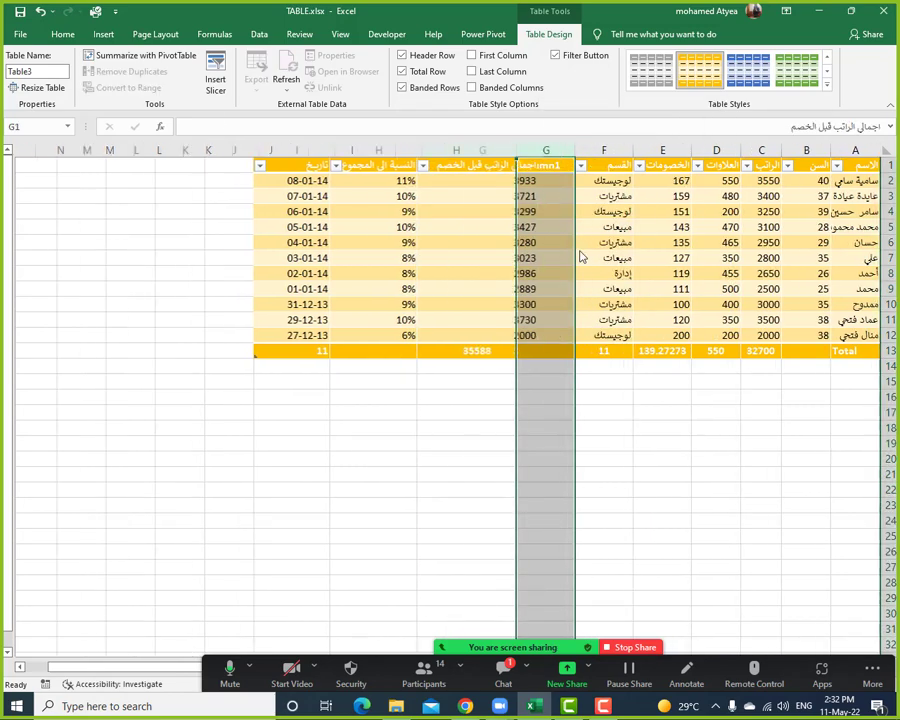
pyautogui.moveTo(546, 205); pyautogui.dragTo(544, 270)
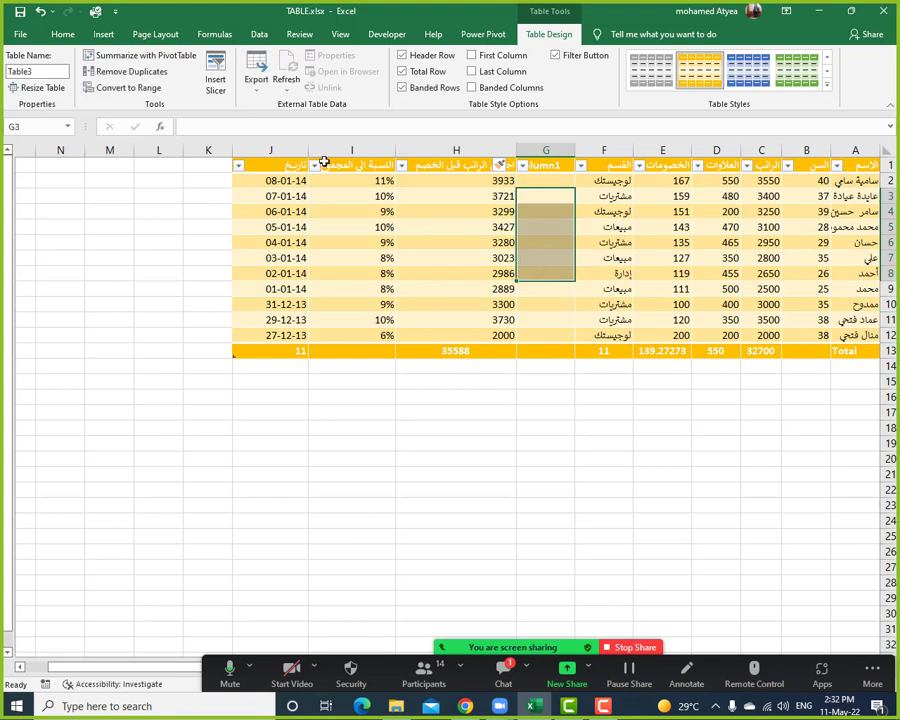
pyautogui.click(62, 34)
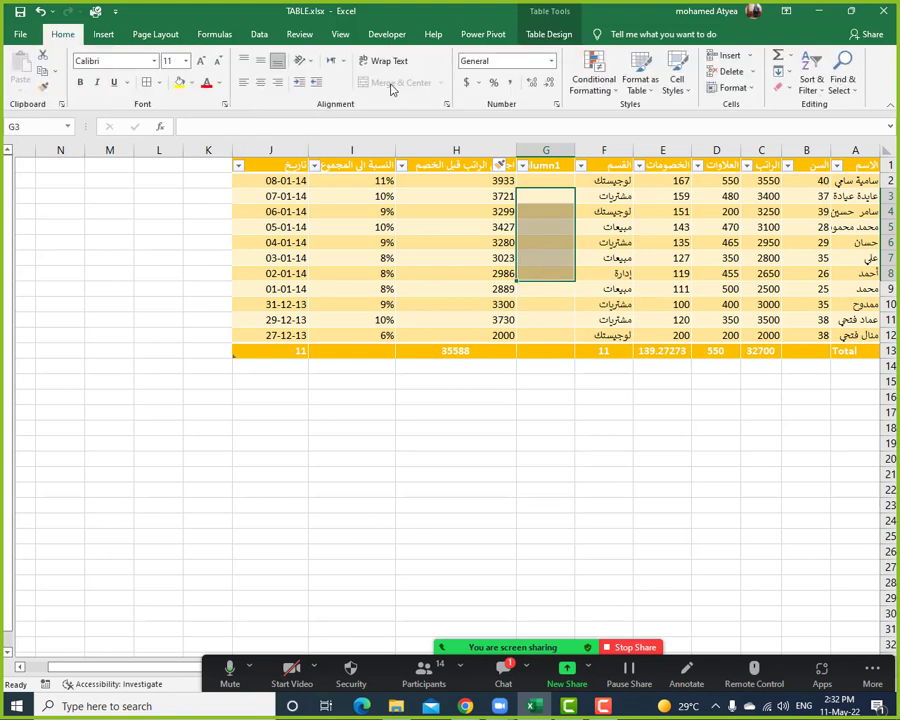
# Merge cells F22:H25 below the table into a single cell.
pyautogui.moveTo(604, 489); pyautogui.dragTo(458, 538)
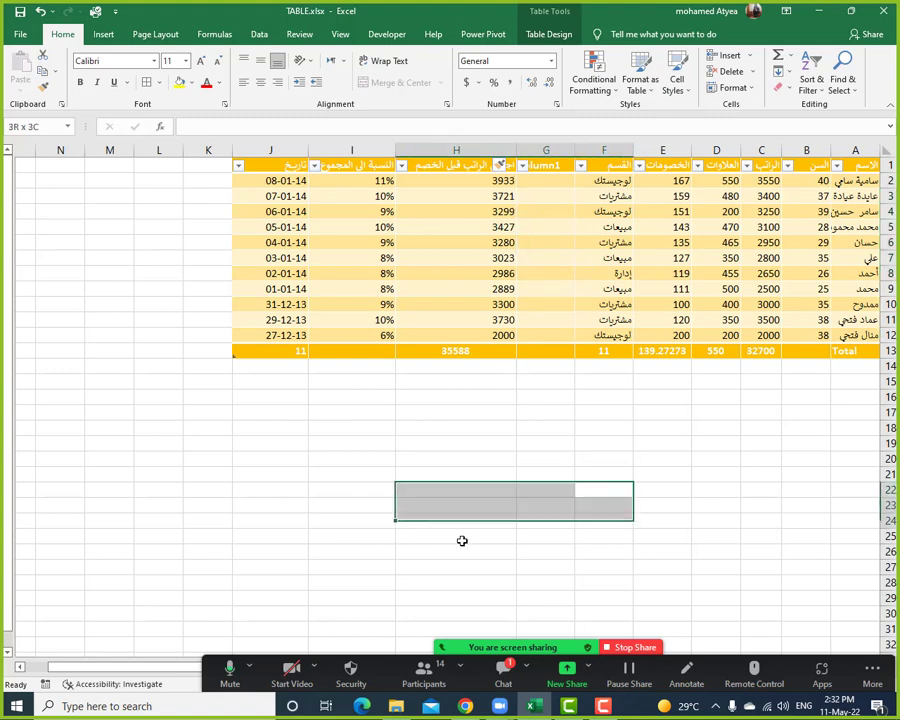
pyautogui.click(393, 88)
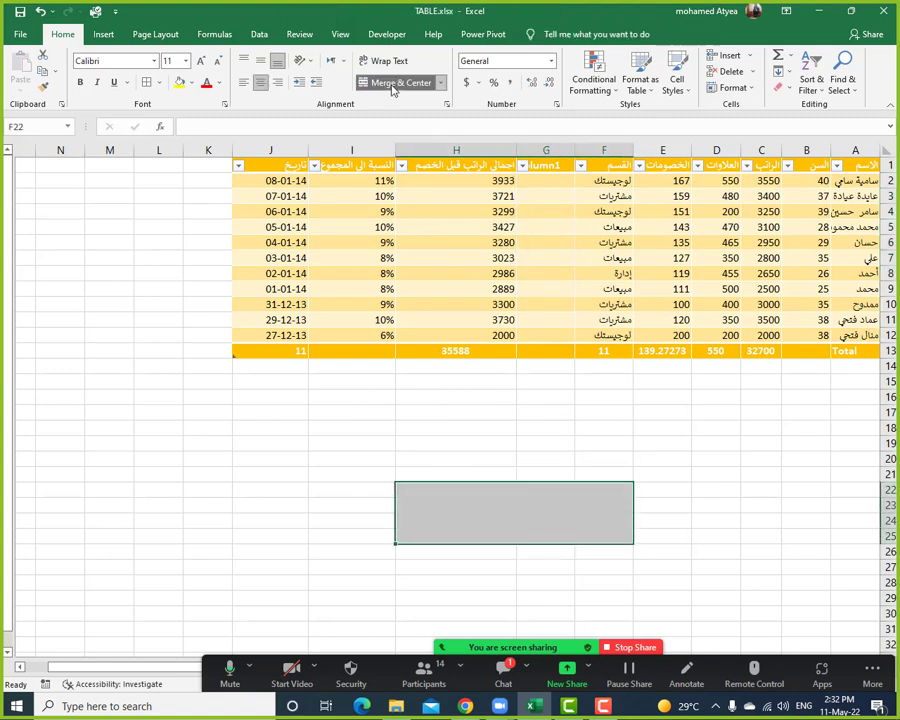
pyautogui.click(558, 550)
pyautogui.click(535, 518)
pyautogui.moveTo(552, 183); pyautogui.dragTo(552, 288)
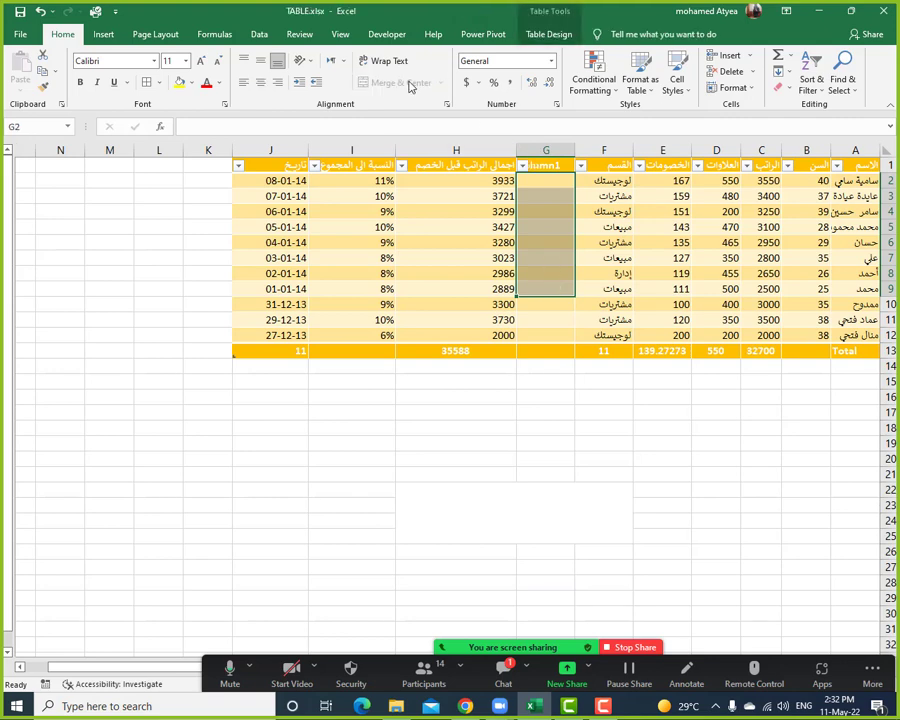
pyautogui.click(660, 273)
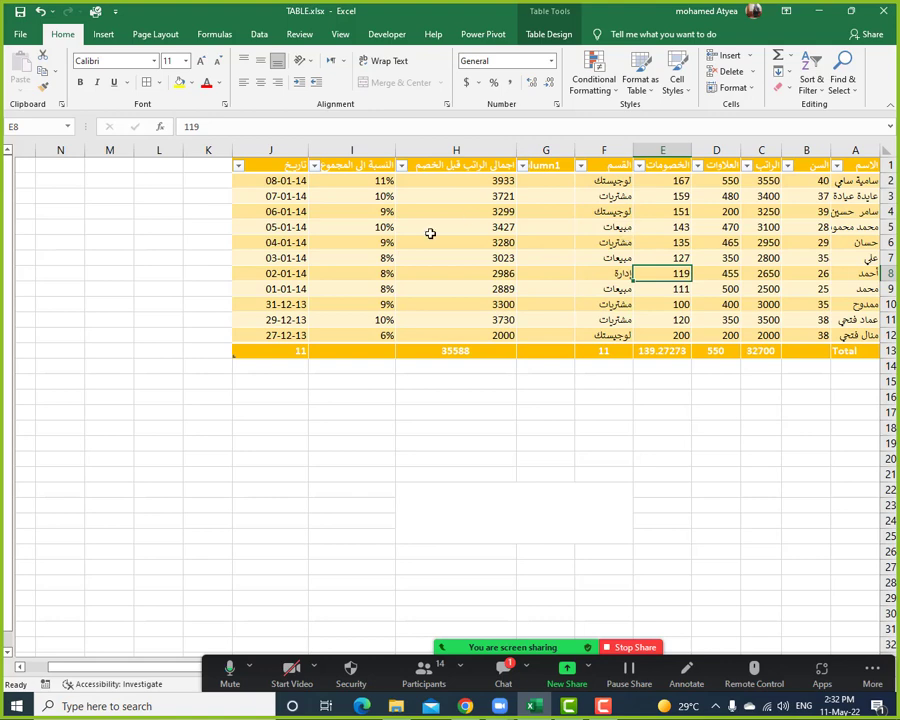
pyautogui.click(549, 34)
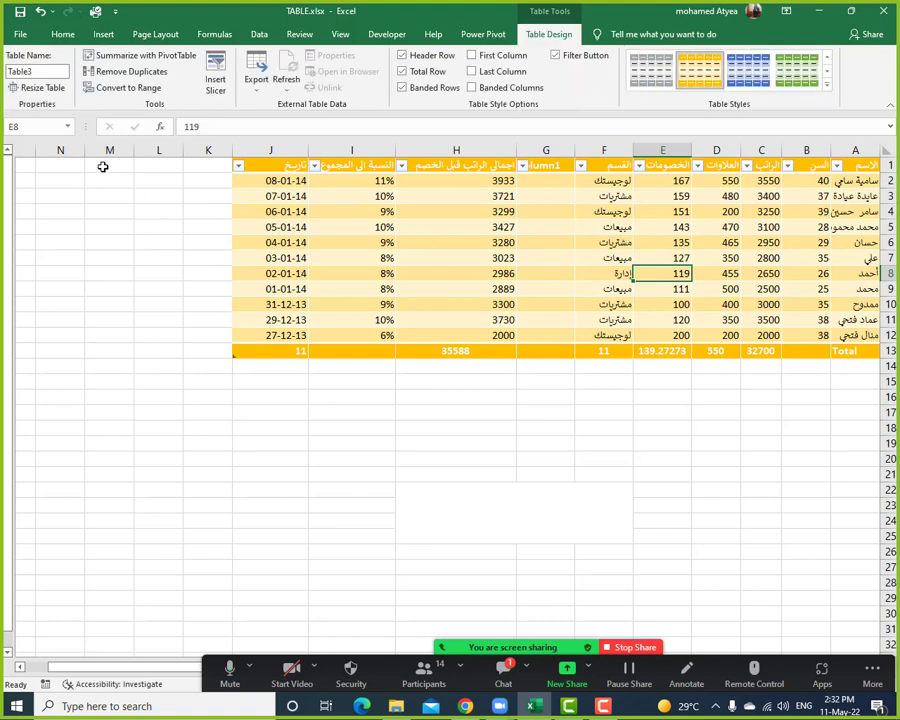
# Convert the table to a normal range and review the total-row formulas in C13 through G13.
pyautogui.click(128, 88)
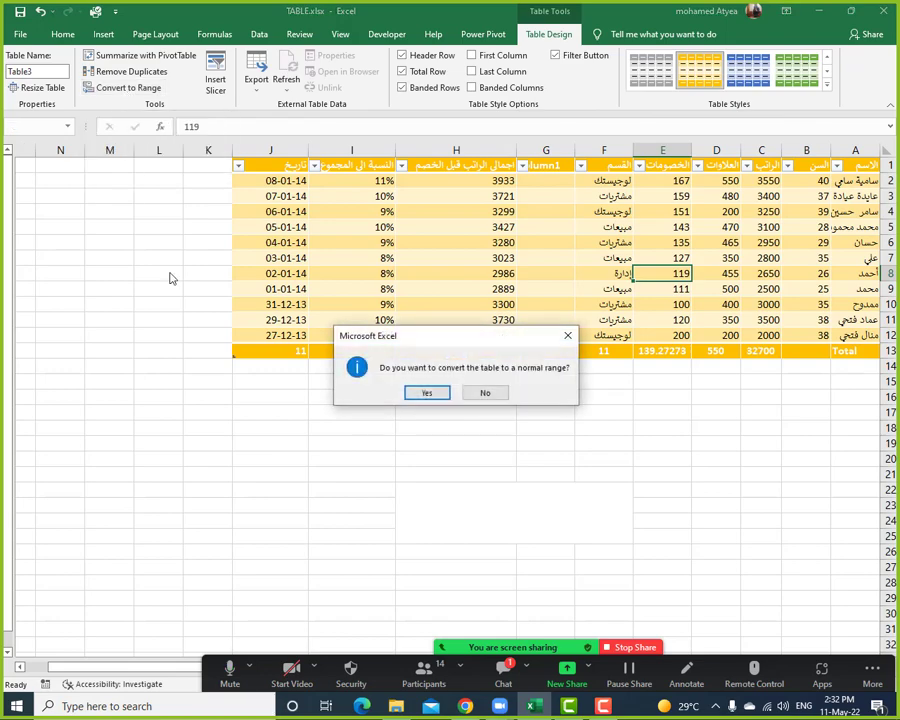
pyautogui.click(425, 394)
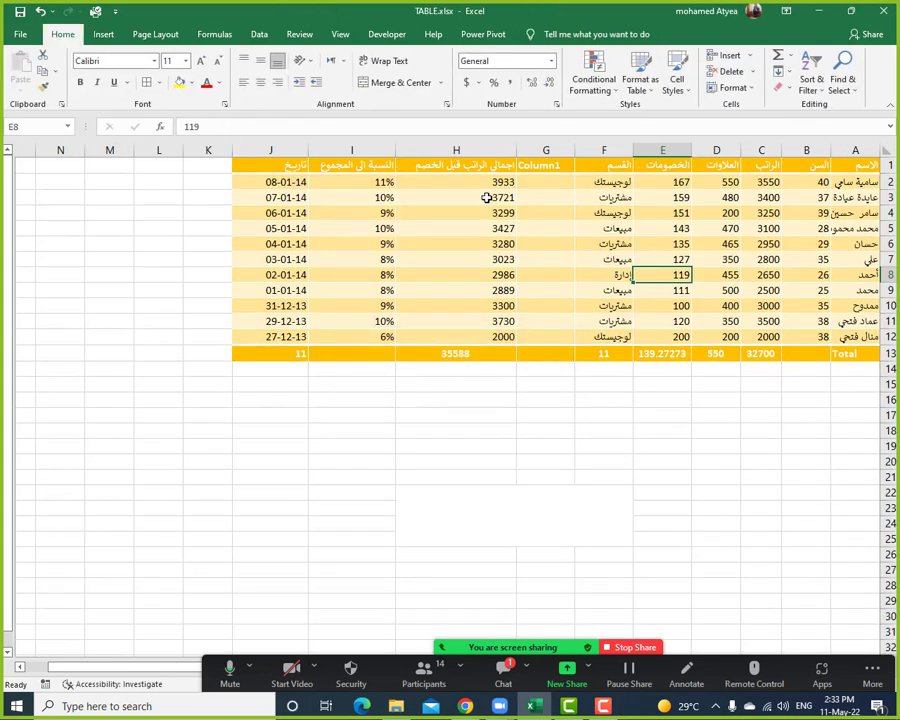
pyautogui.click(758, 354)
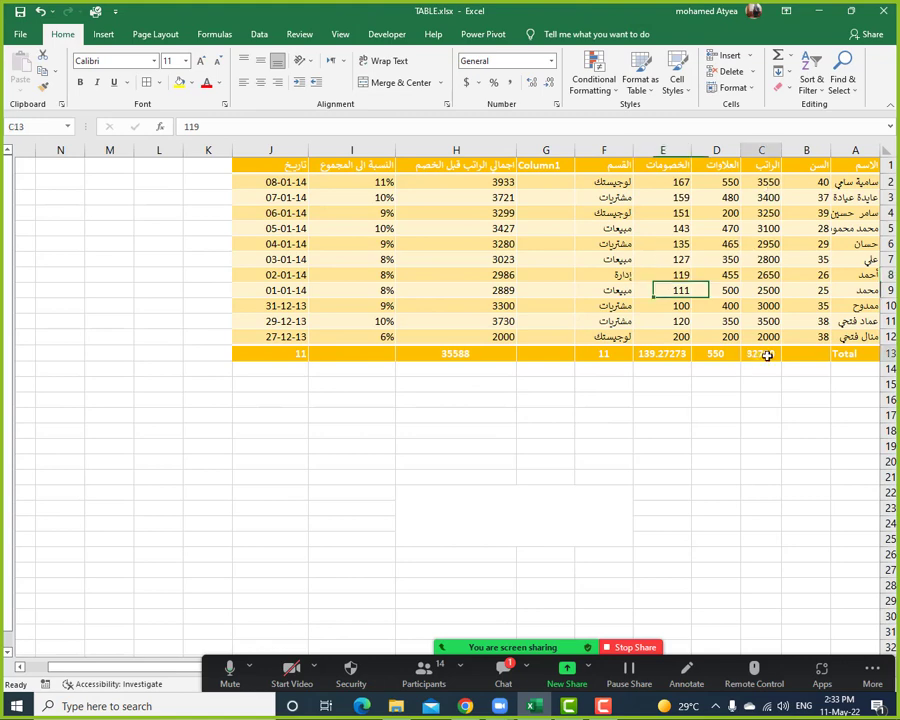
pyautogui.click(726, 353)
pyautogui.click(652, 353)
pyautogui.click(604, 353)
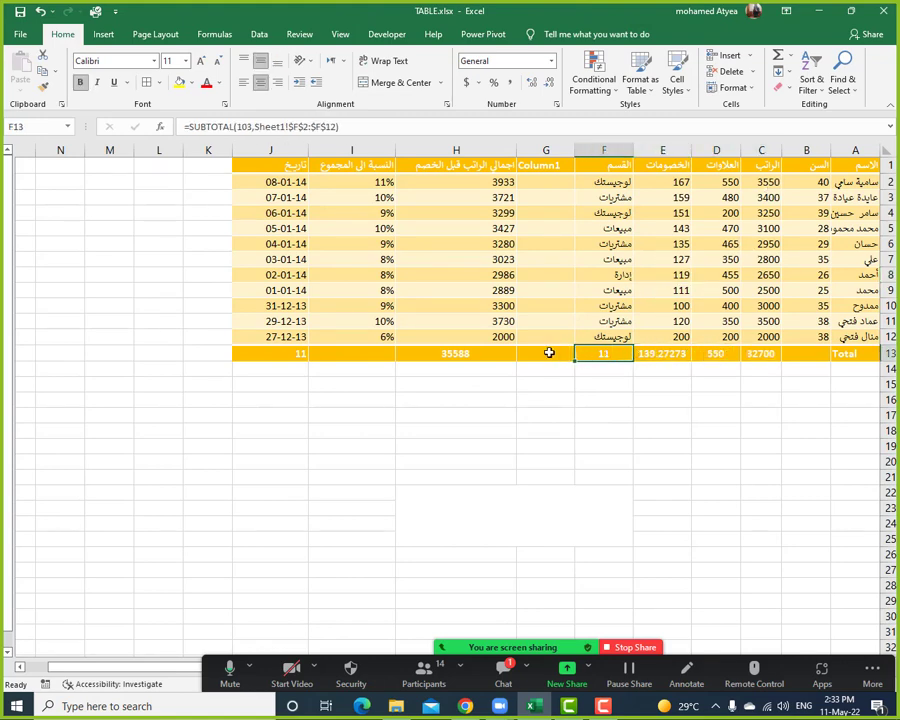
pyautogui.click(543, 353)
pyautogui.moveTo(243, 353); pyautogui.dragTo(765, 358)
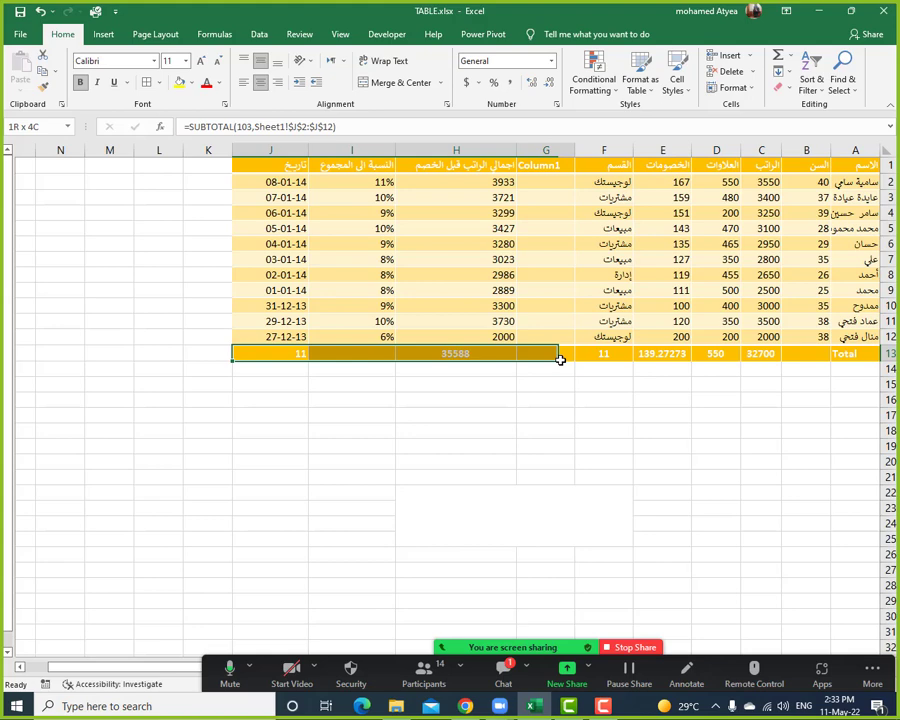
pyautogui.click(760, 355)
pyautogui.click(719, 354)
pyautogui.click(653, 354)
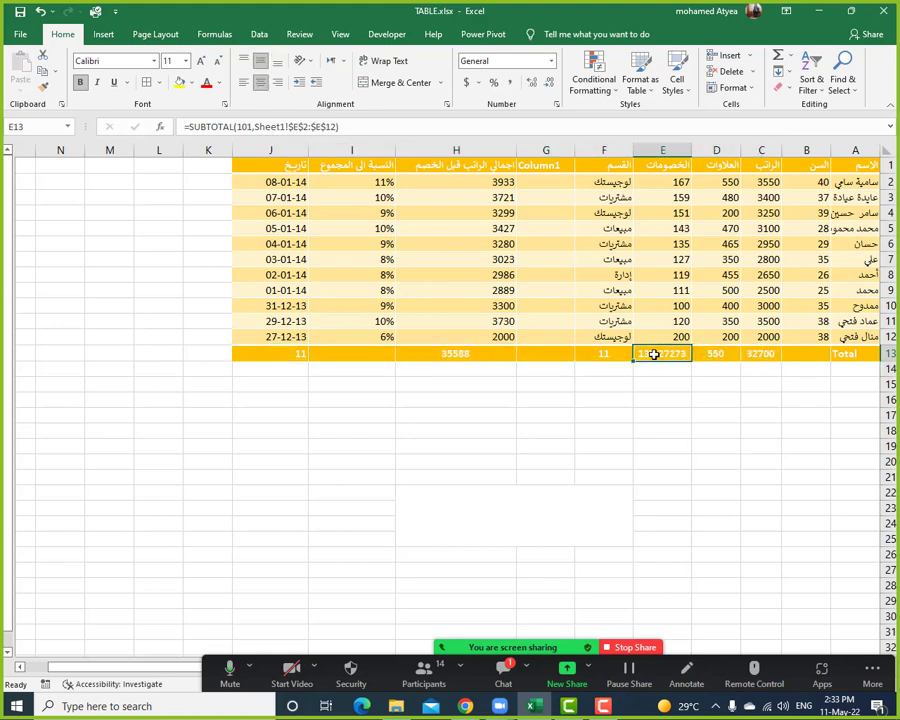
# Merge cells G2:G8 of Column1 into one cell.
pyautogui.moveTo(546, 182); pyautogui.dragTo(548, 272)
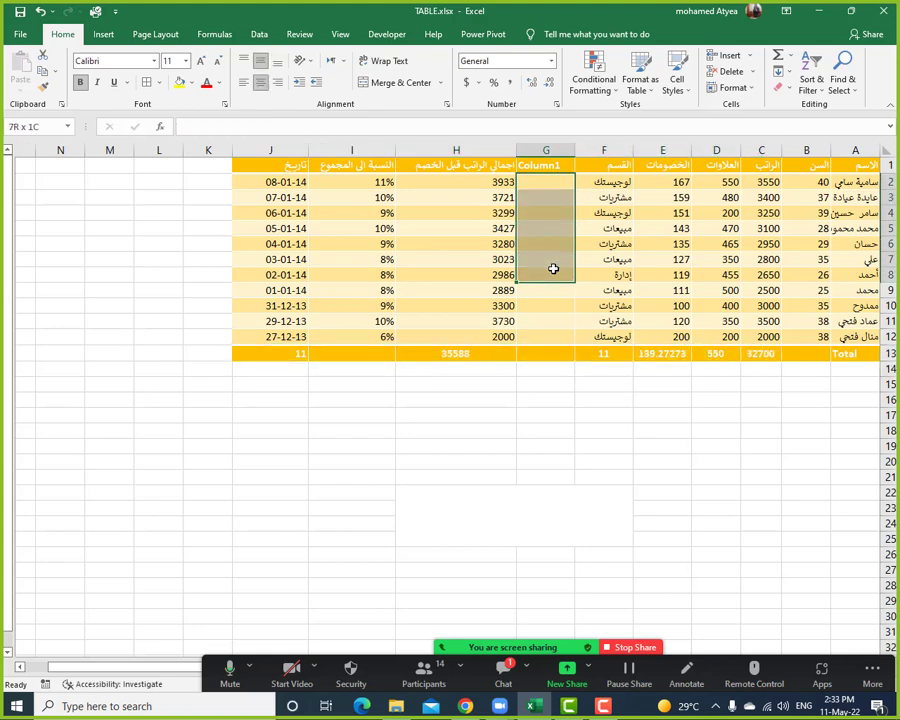
pyautogui.click(399, 82)
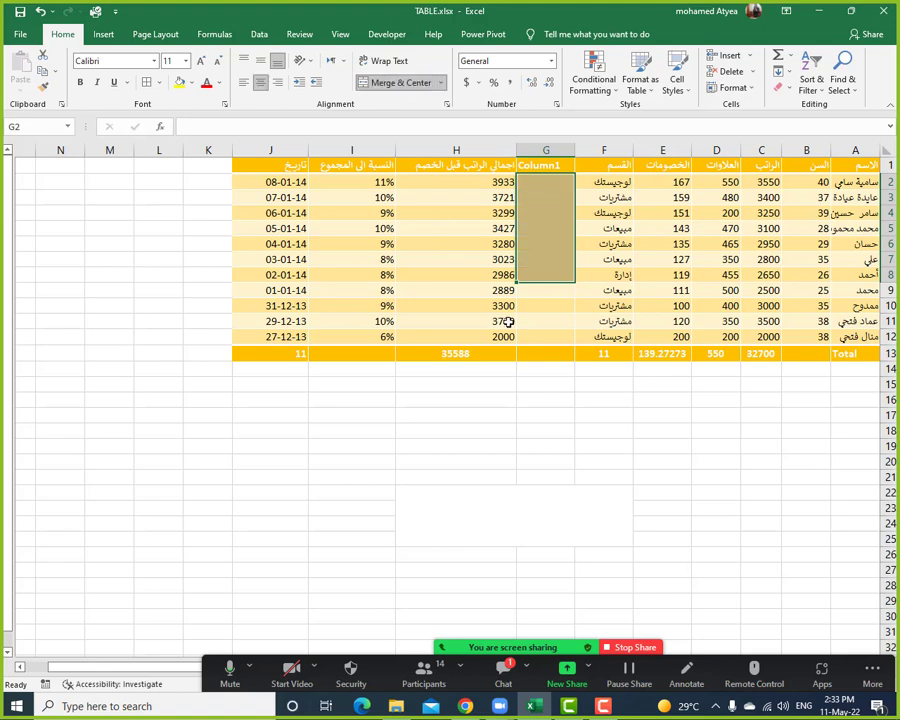
pyautogui.moveTo(563, 291); pyautogui.dragTo(560, 335)
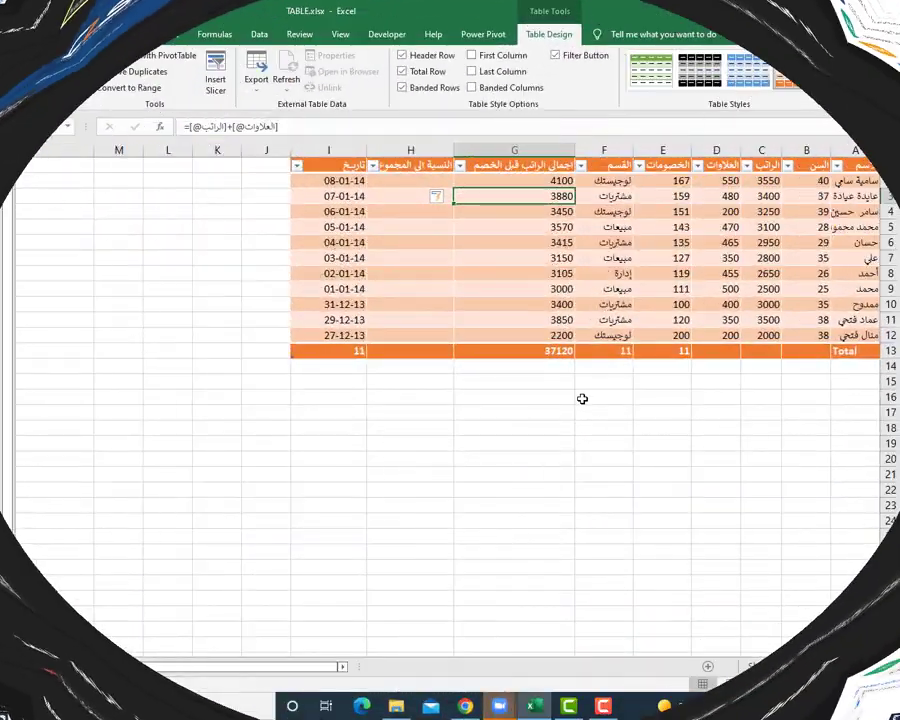
pyautogui.click(523, 256)
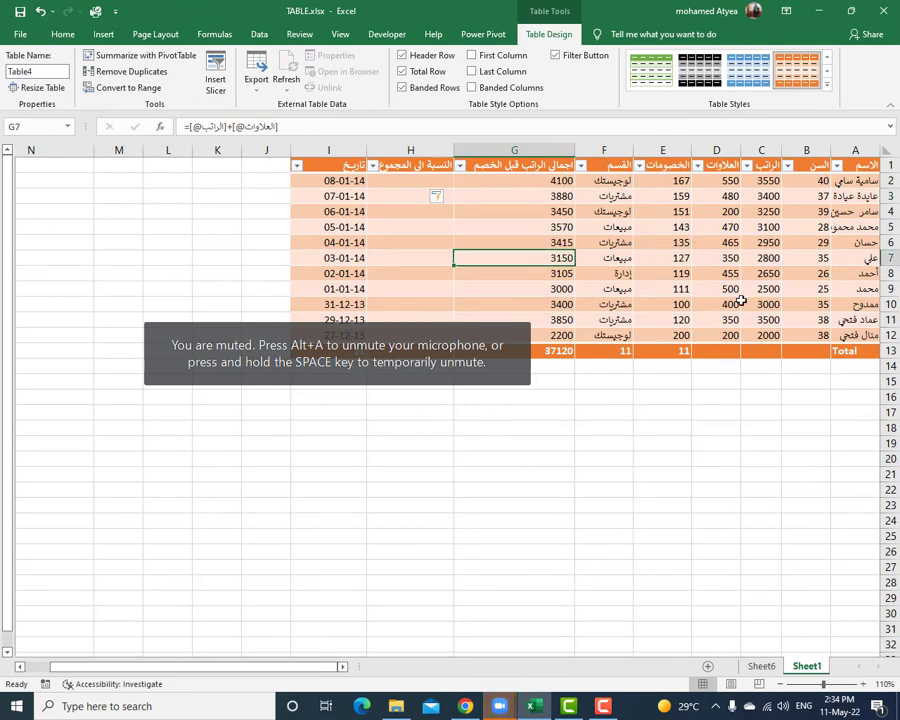